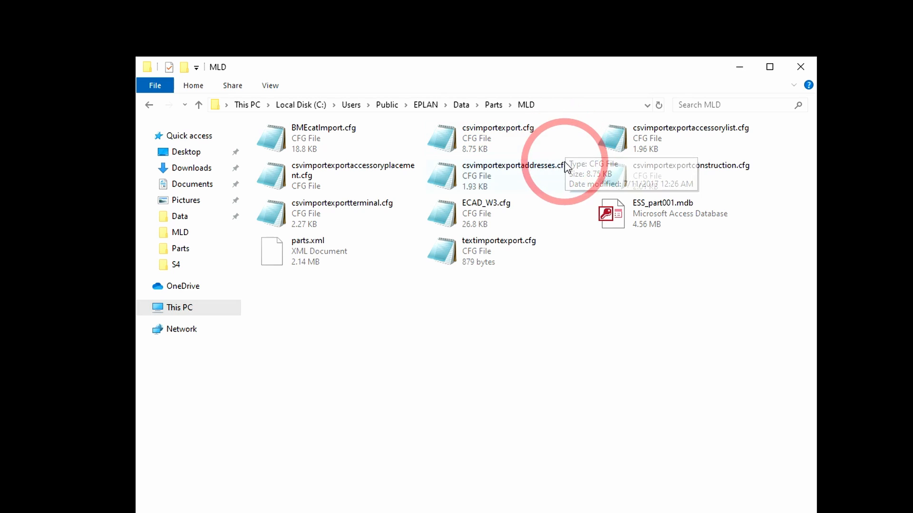
Copy csvimportexport.cfg from the MLD folder into the DEMO parts folder.
left_click(503, 139)
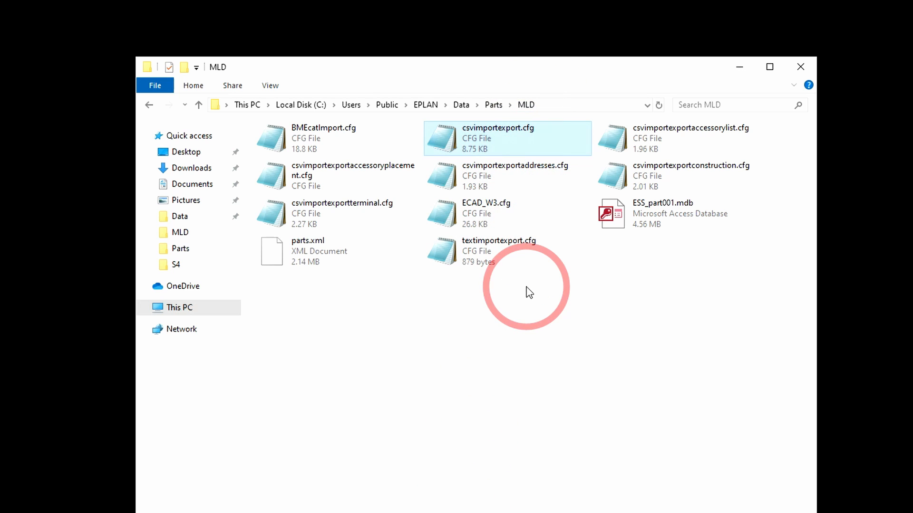
left_click(494, 105)
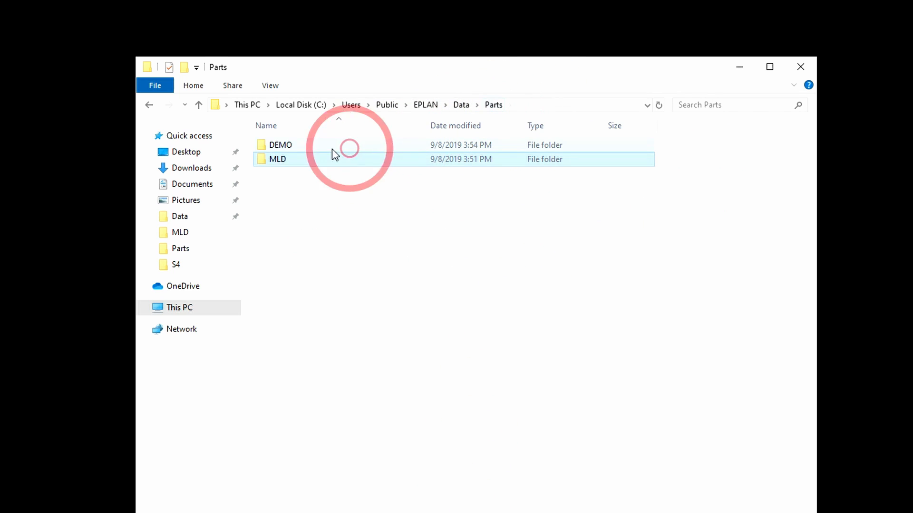
double_click(280, 147)
key("ctrl+v")
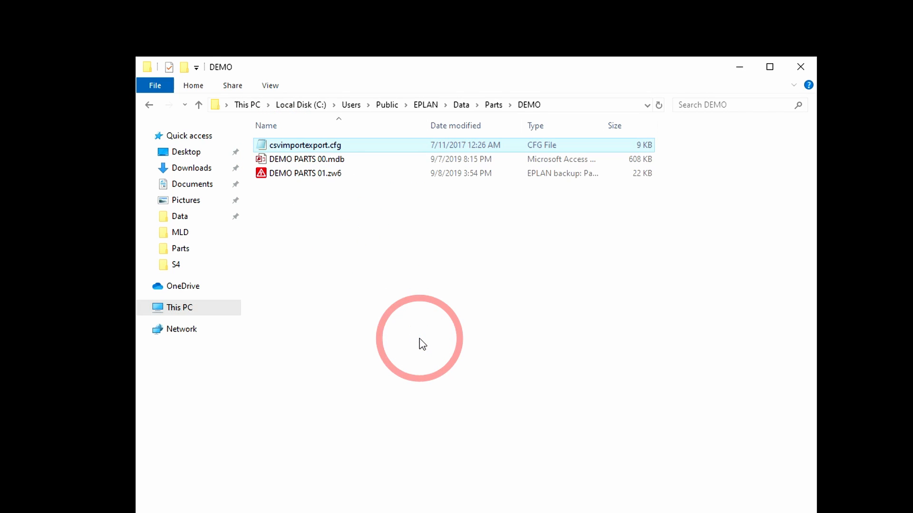
Open the copied csvimportexport.cfg in Notepad and append [TAB] to the "Seperator" comment line.
key("Return")
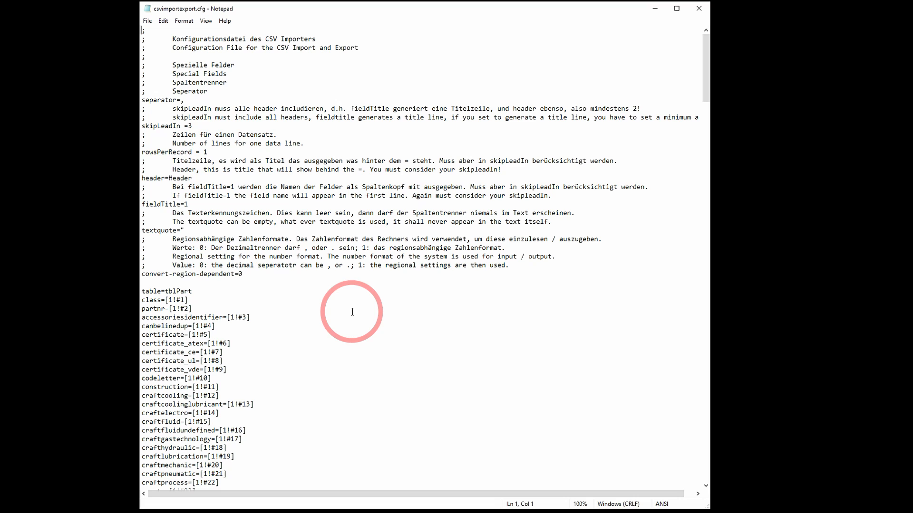
scroll(352, 311, "down", 2)
scroll(352, 312, "up", 2)
left_click(232, 291)
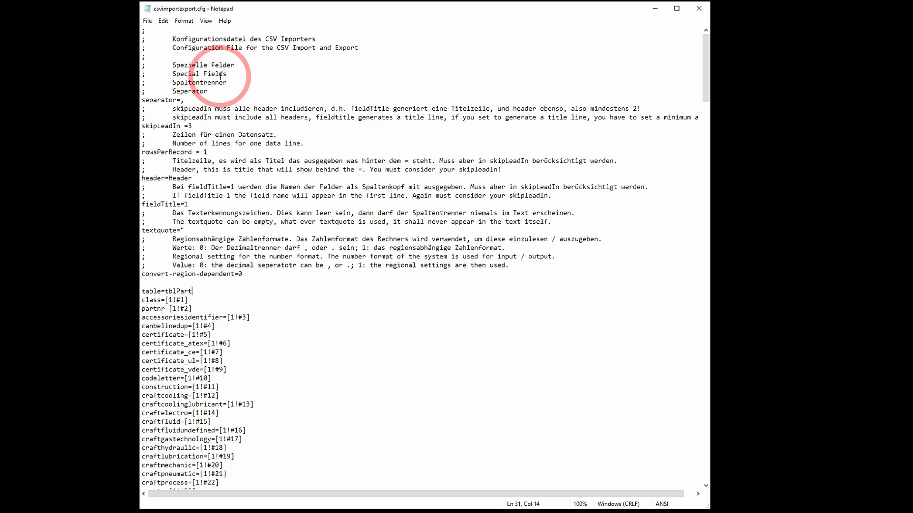
left_click(222, 91)
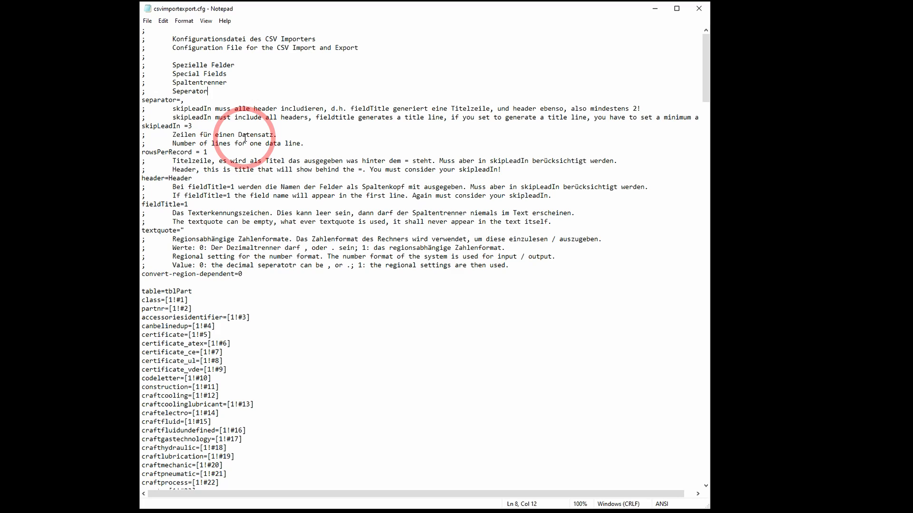
type("[TAB")
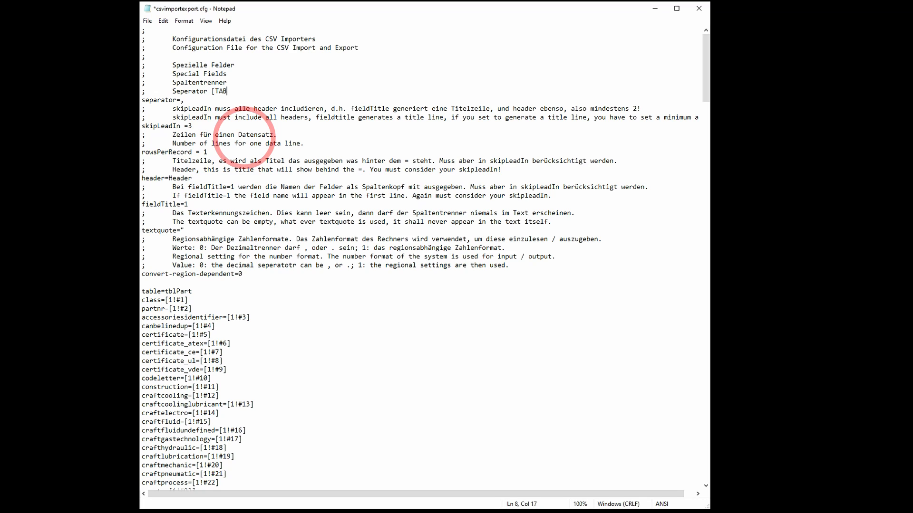
type("]")
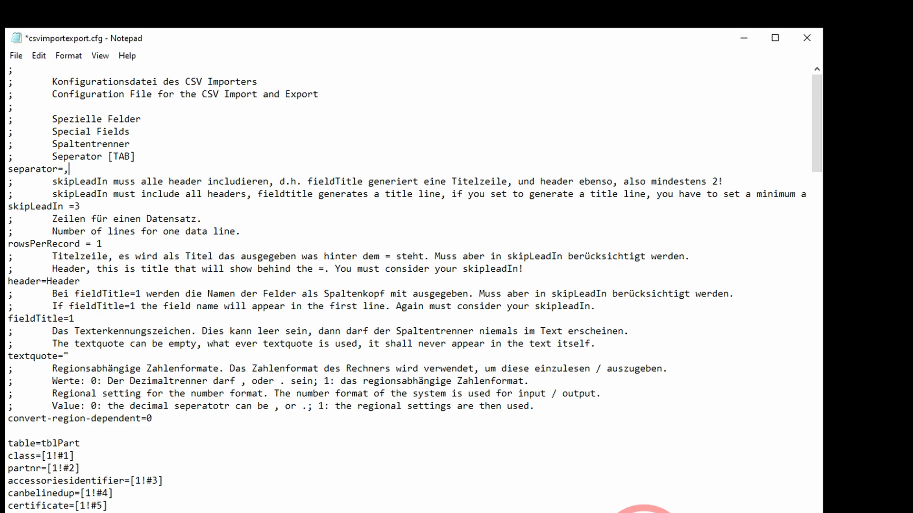
Remove the comma from the separator= setting, add a line break after it and save the configuration file.
key("BackSpace")
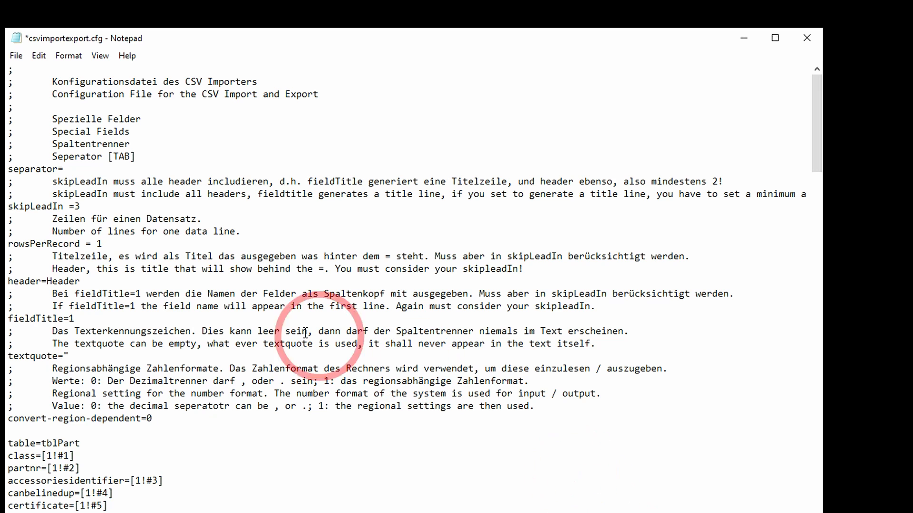
key("Return")
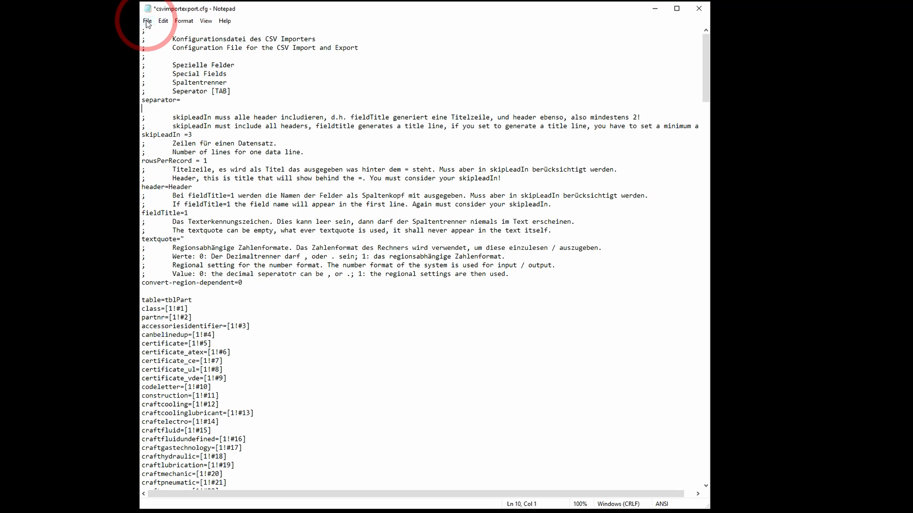
left_click(148, 21)
left_click(152, 64)
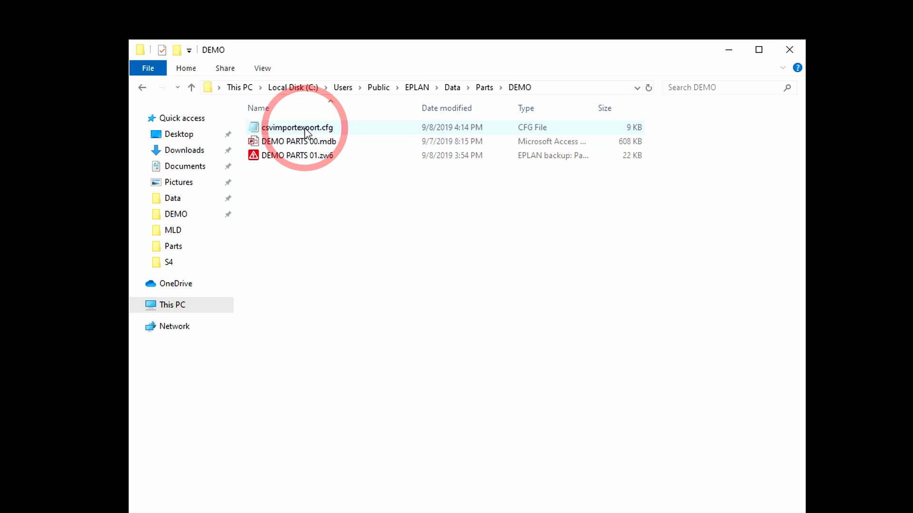
Rename the edited configuration file in the DEMO folder as TAB_import_export.cfg.
right_click(304, 128)
left_click(342, 362)
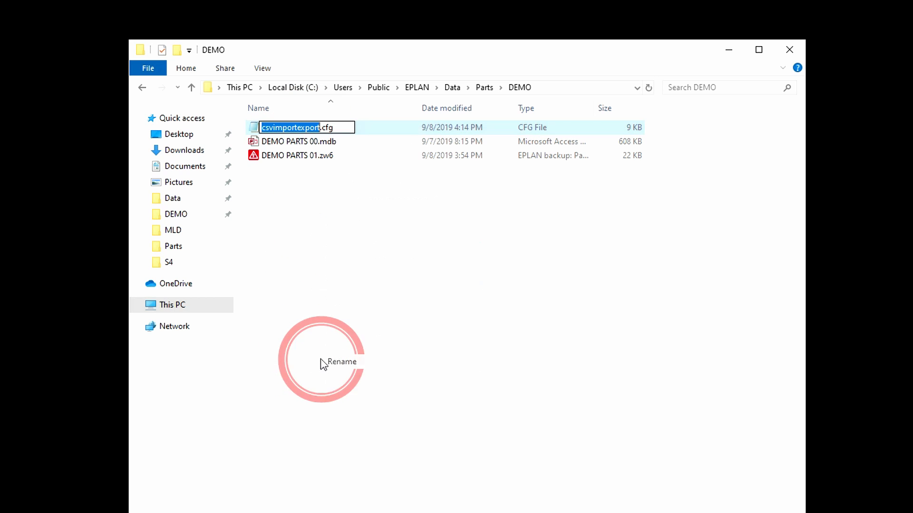
left_click(269, 127)
key("Right")
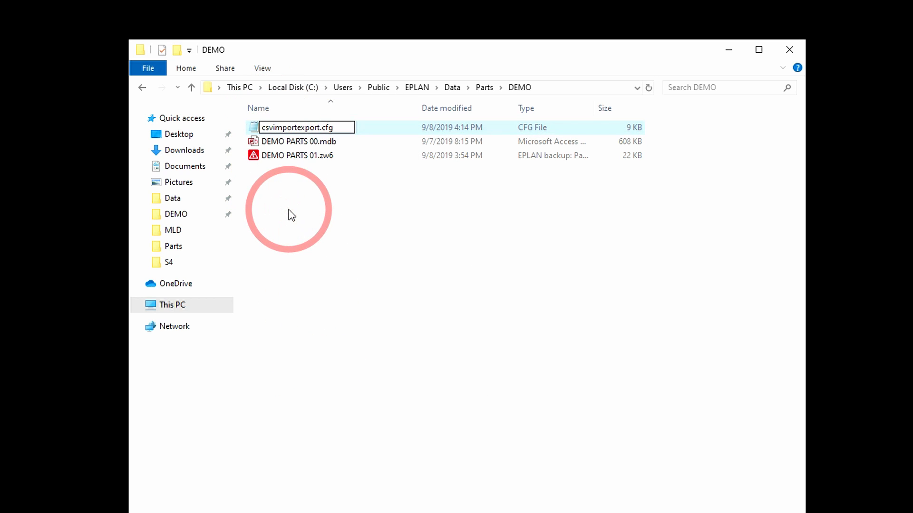
key("BackSpace")
key("BackSpace")
key("BackSpace")
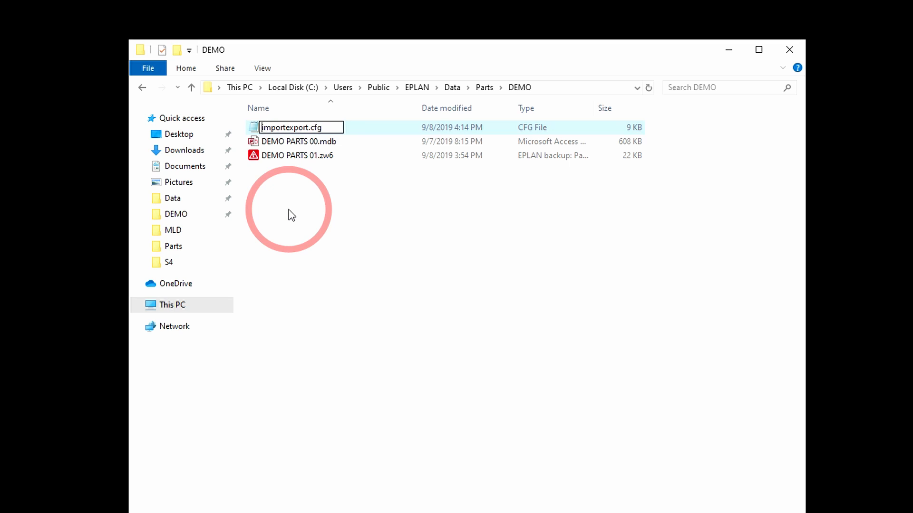
type("T")
type("AB_")
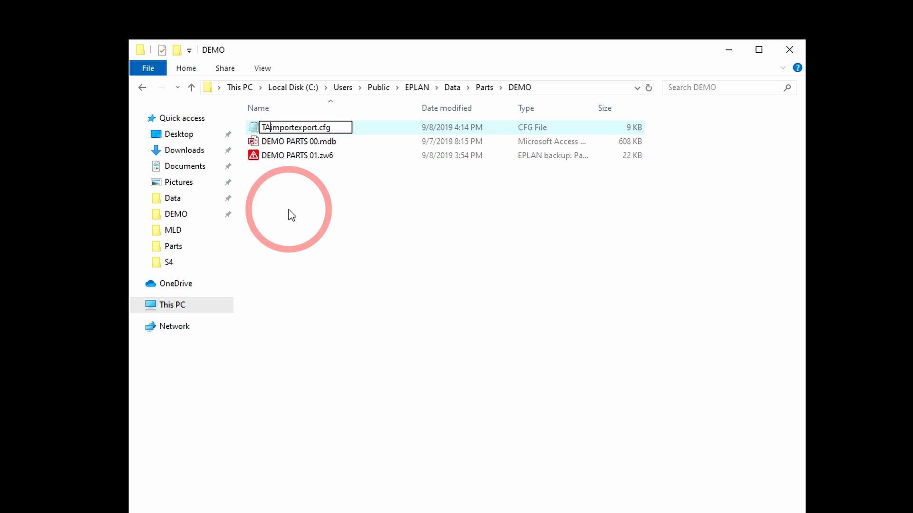
key("Right")
key("Right")
key("Right")
key("Right")
key("Right")
key("Right")
type("_")
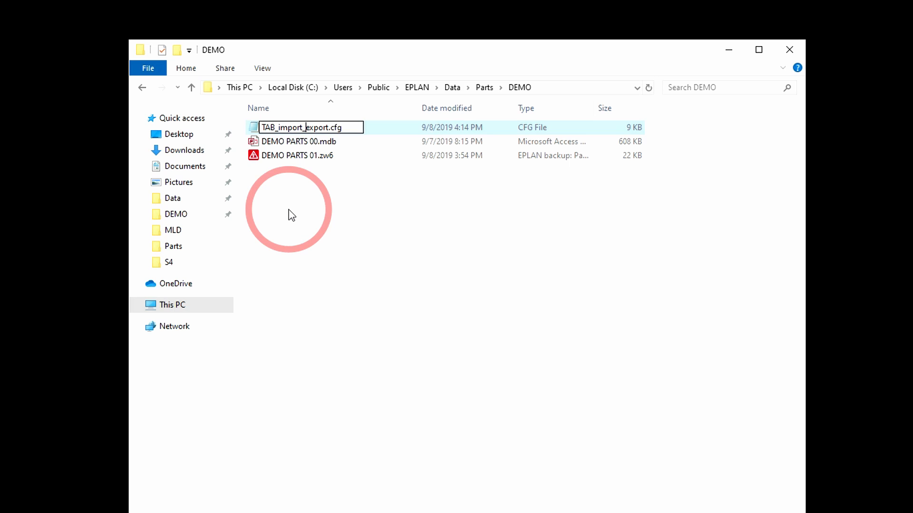
key("Return")
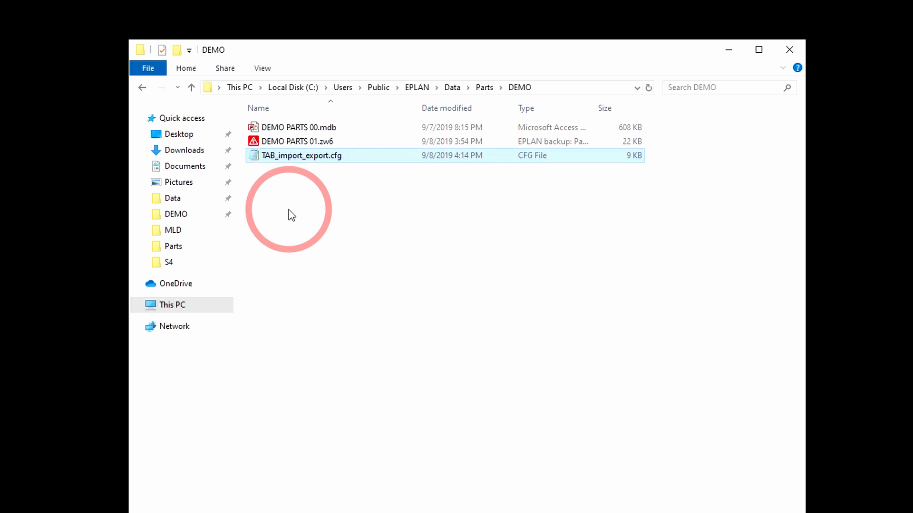
left_click(330, 284)
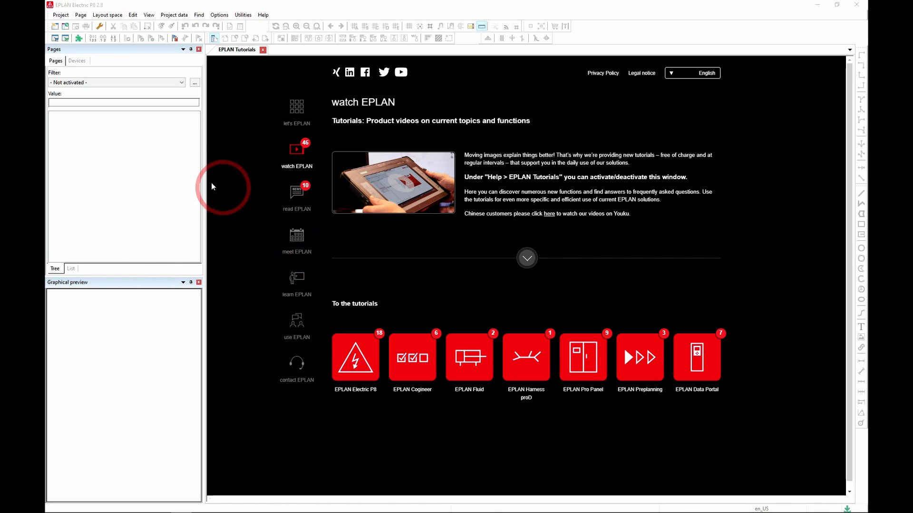
Switch to EPLAN Electric P8, open the parts management in a taller window and show the parts as a tree.
left_click(53, 39)
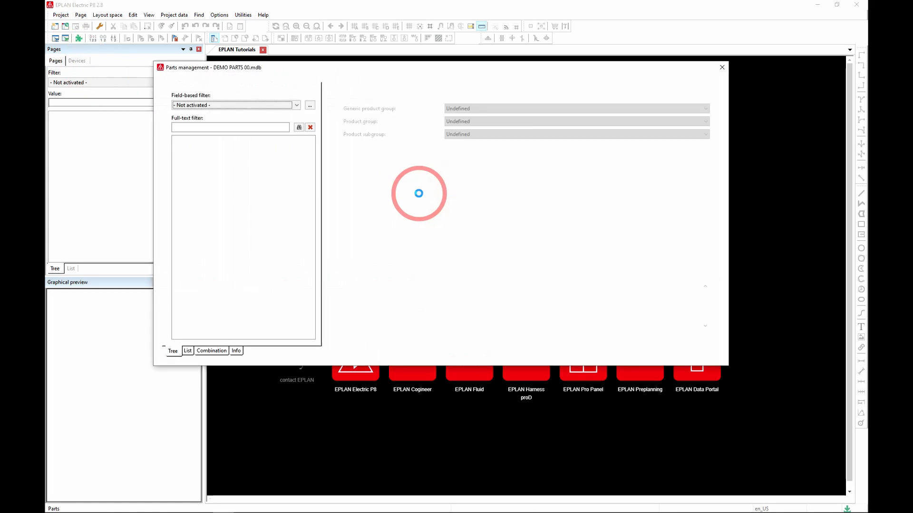
left_click_drag(473, 367, 472, 406)
left_click(188, 390)
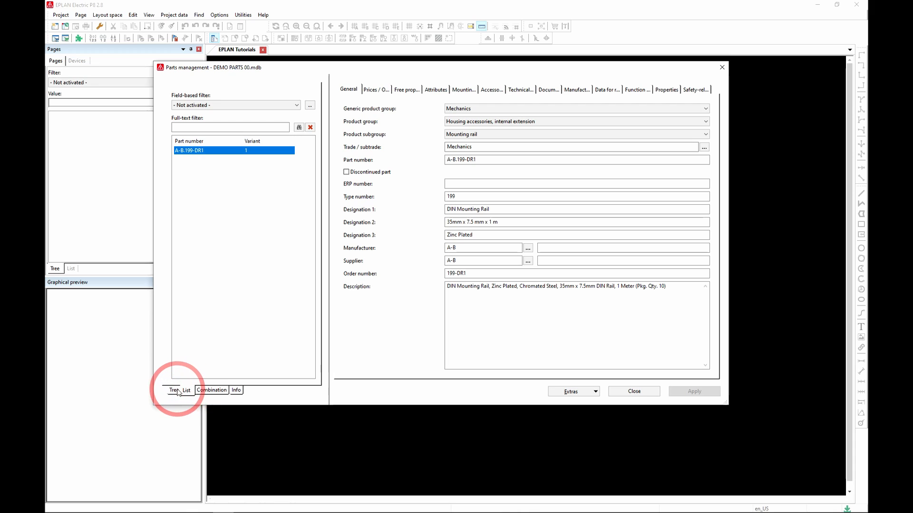
left_click(174, 390)
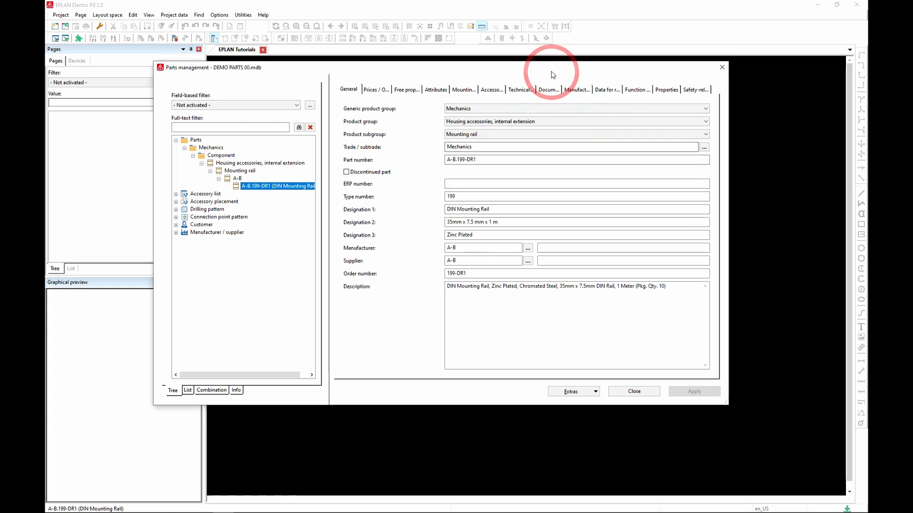
left_click_drag(553, 67, 531, 44)
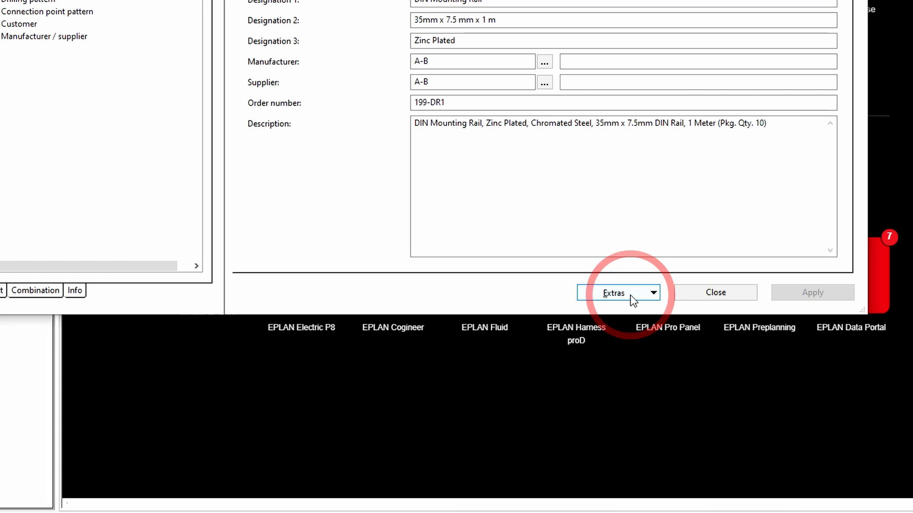
Start exporting the part records with Text as the file type.
left_click(631, 295)
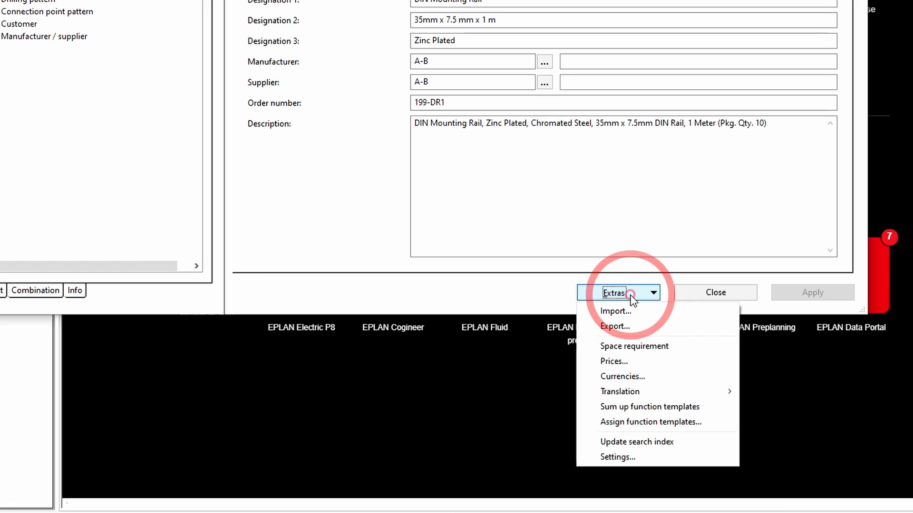
left_click(684, 333)
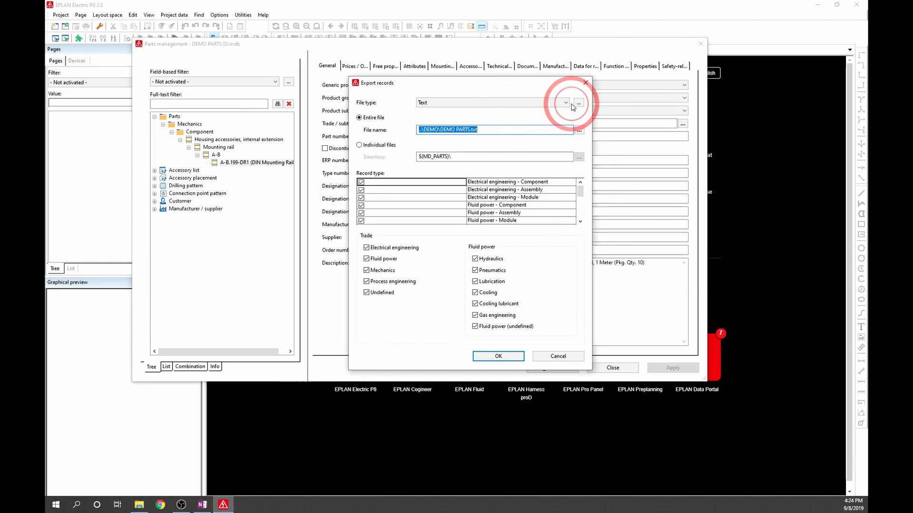
left_click(568, 103)
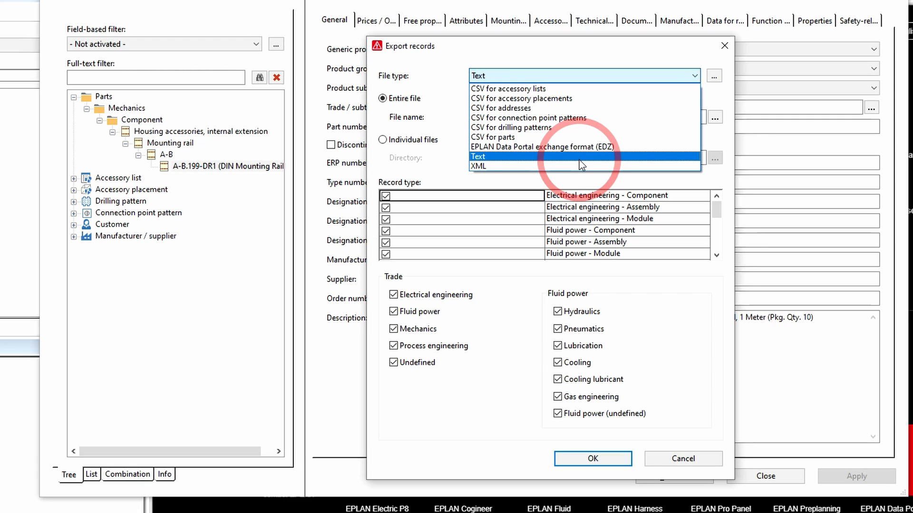
left_click(581, 164)
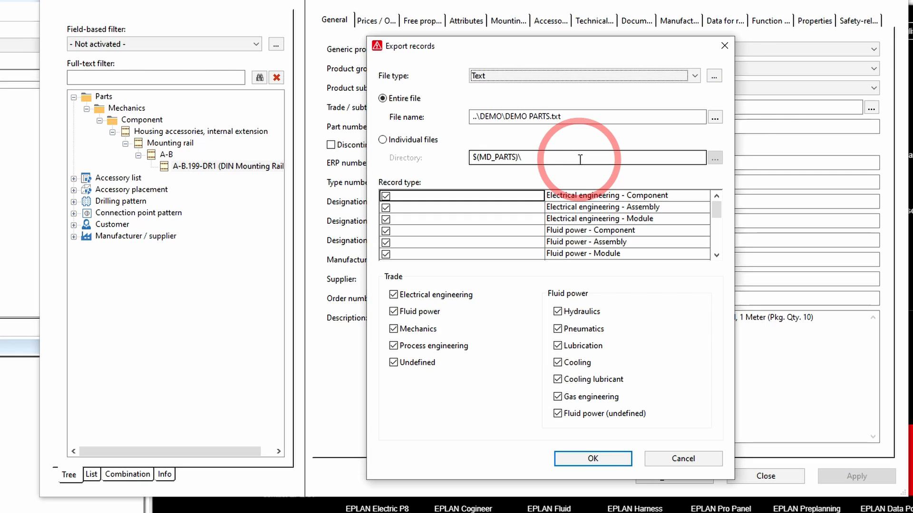
Assign TAB_import_export.cfg from the DEMO folder as the configuration file for the text export.
left_click(719, 81)
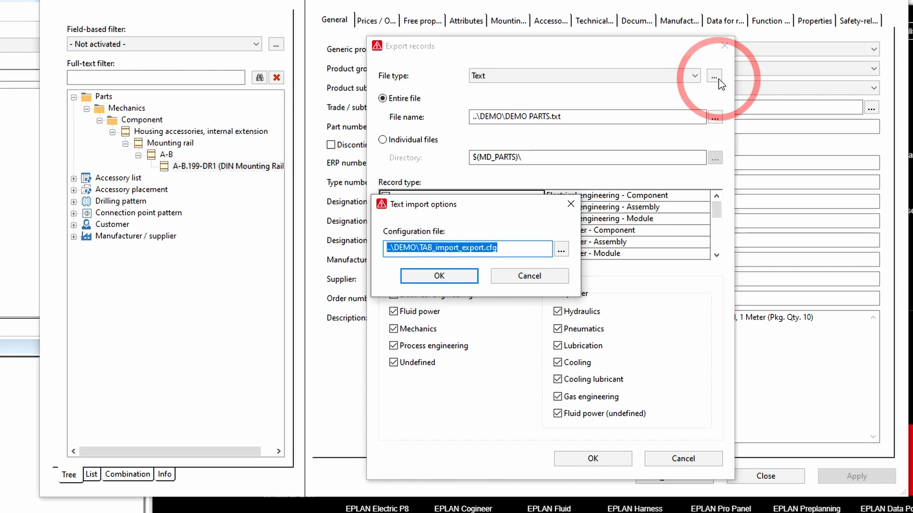
left_click(561, 250)
left_click(475, 102)
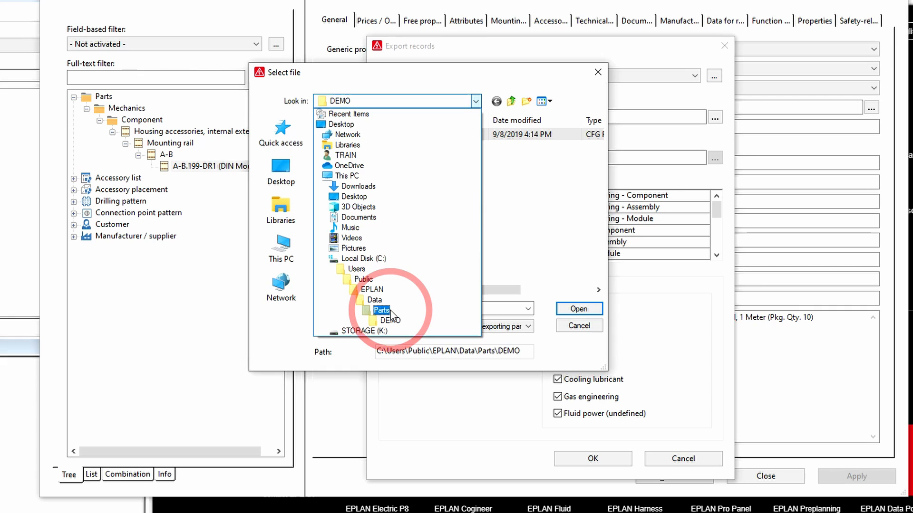
left_click(396, 321)
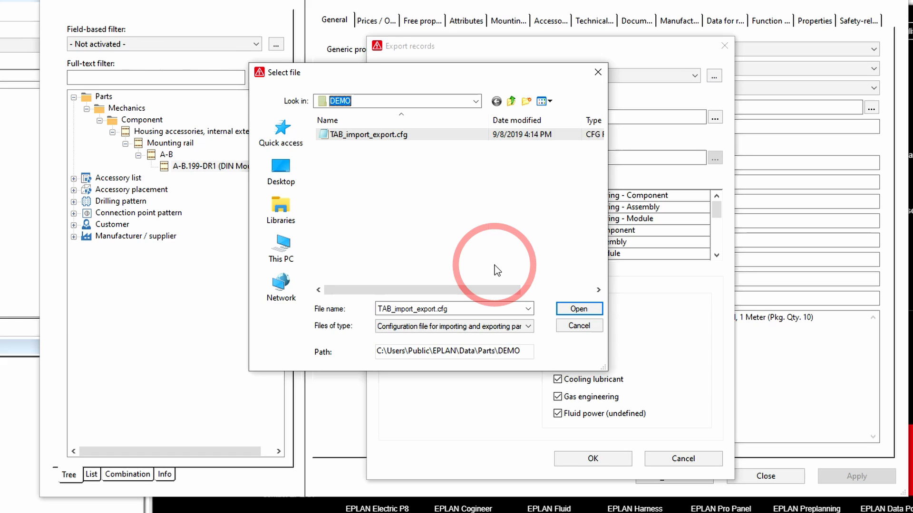
left_click(577, 310)
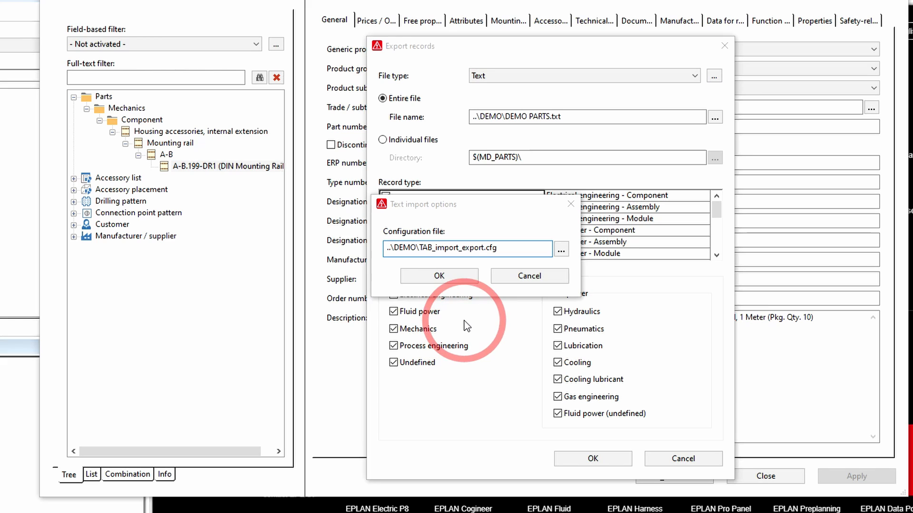
left_click(454, 277)
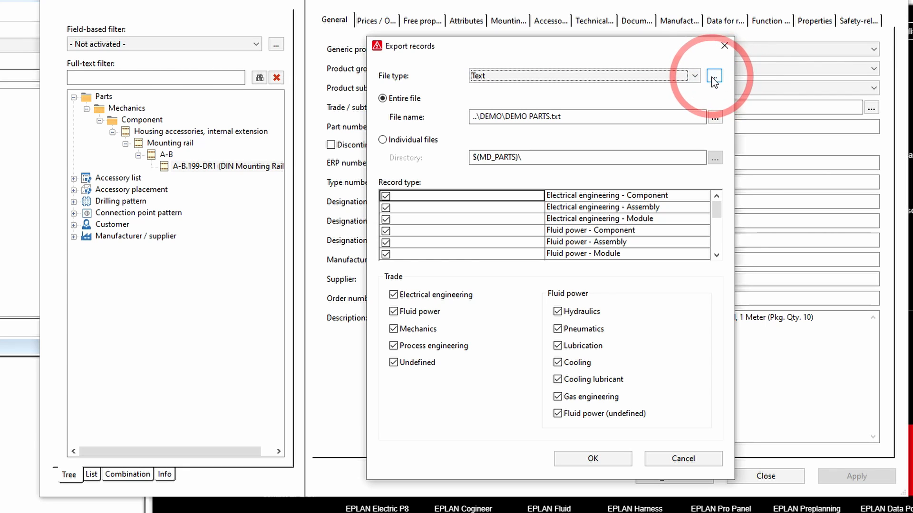
Choose DEMO PARTS.txt in the DEMO folder as the single output file for the record export.
left_click(582, 118)
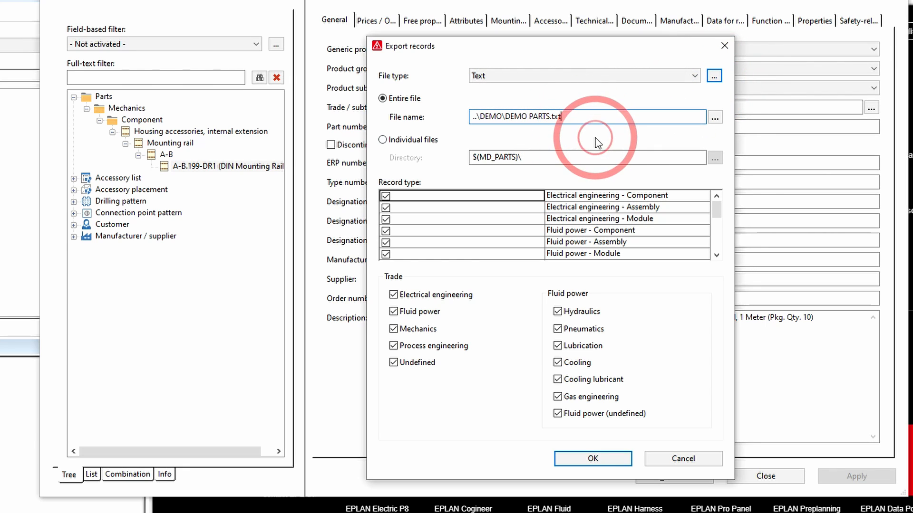
left_click(715, 118)
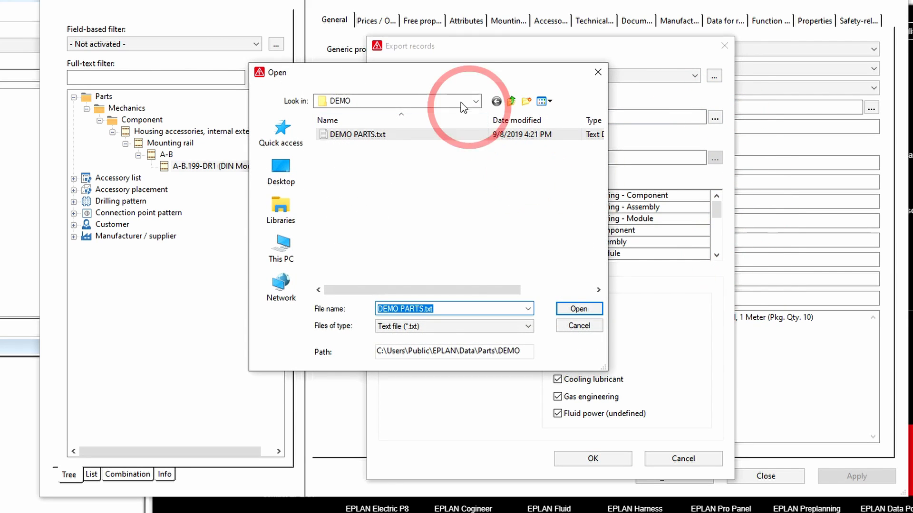
left_click(476, 101)
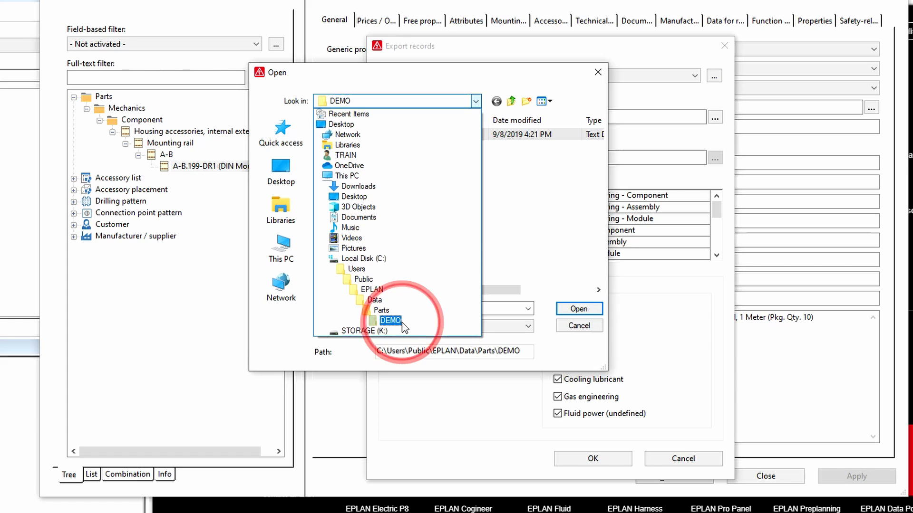
left_click(388, 320)
left_click(424, 309)
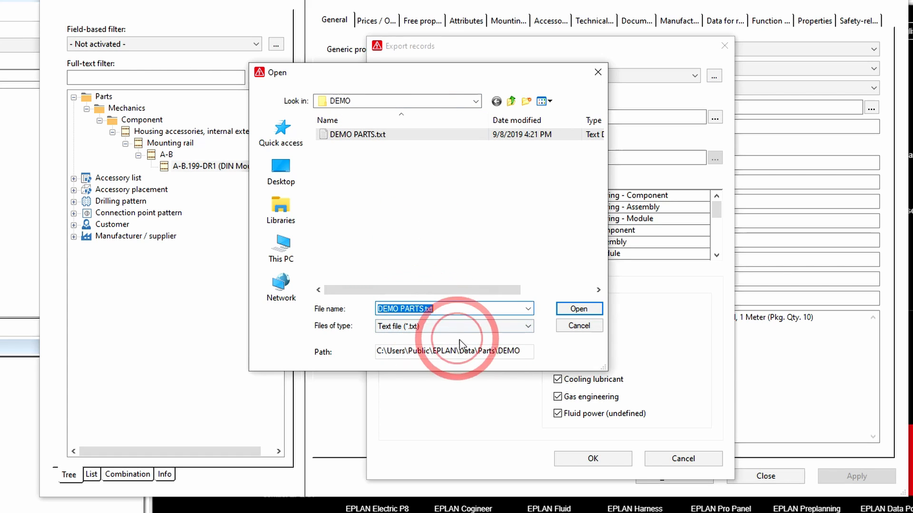
left_click(578, 310)
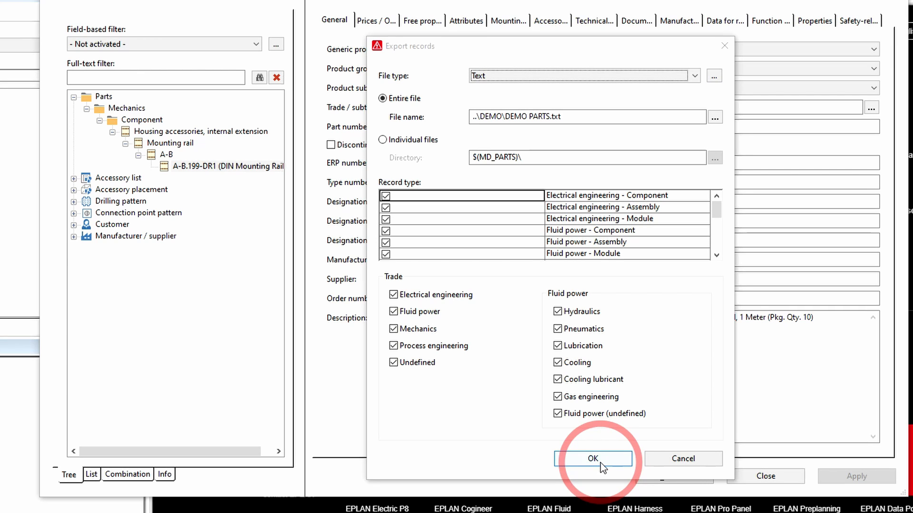
Run the text export, overwriting the existing DEMO PARTS.txt, and close the parts management.
left_click(593, 459)
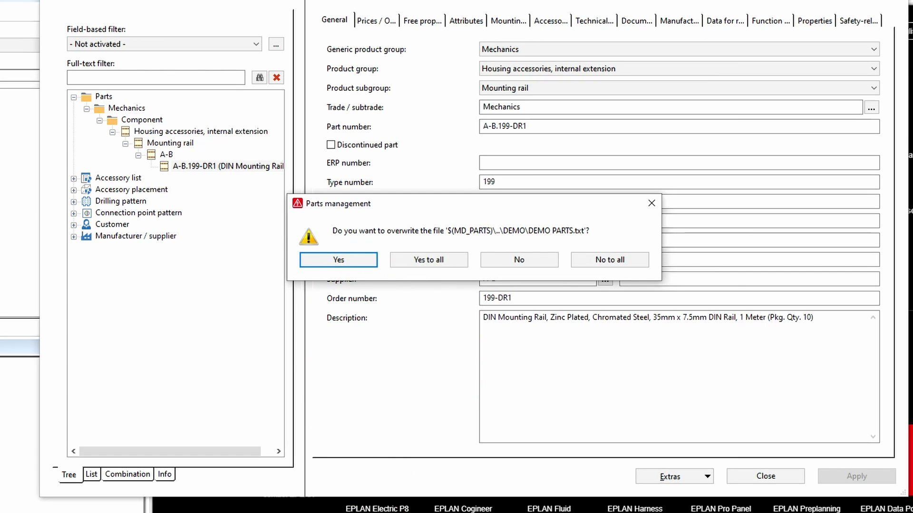
left_click(366, 261)
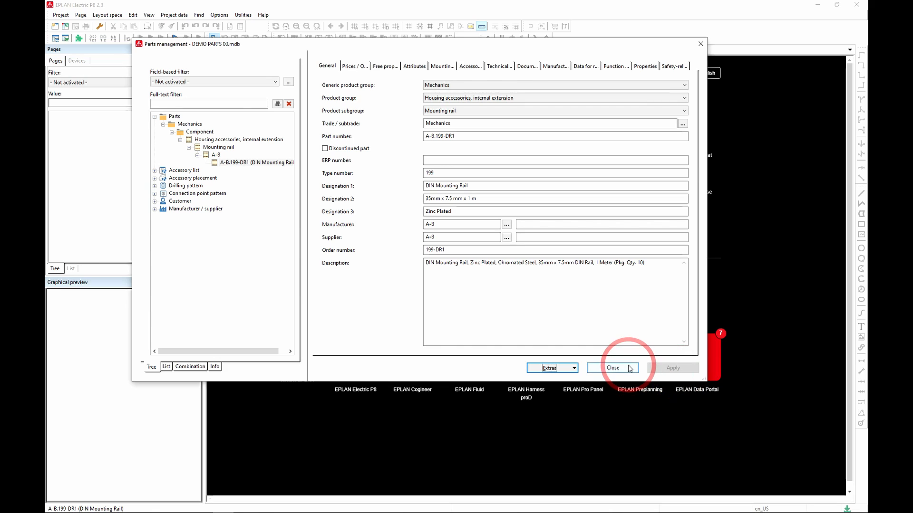
left_click(629, 368)
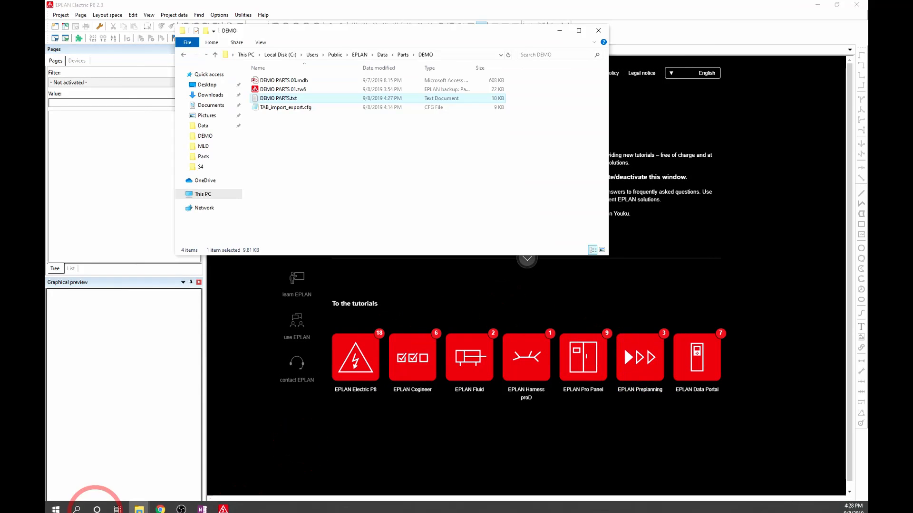
Start Excel 2016 with a blank workbook and reposition its window on the desktop.
left_click(56, 505)
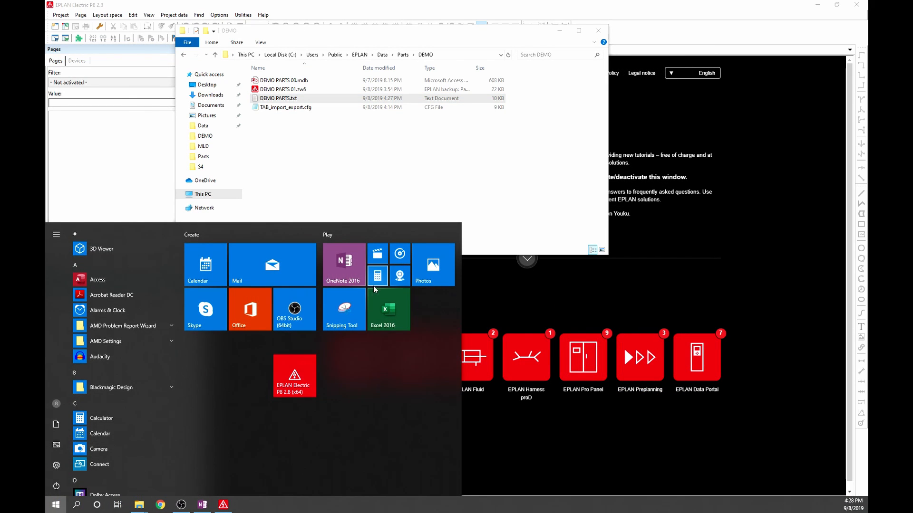
left_click(390, 315)
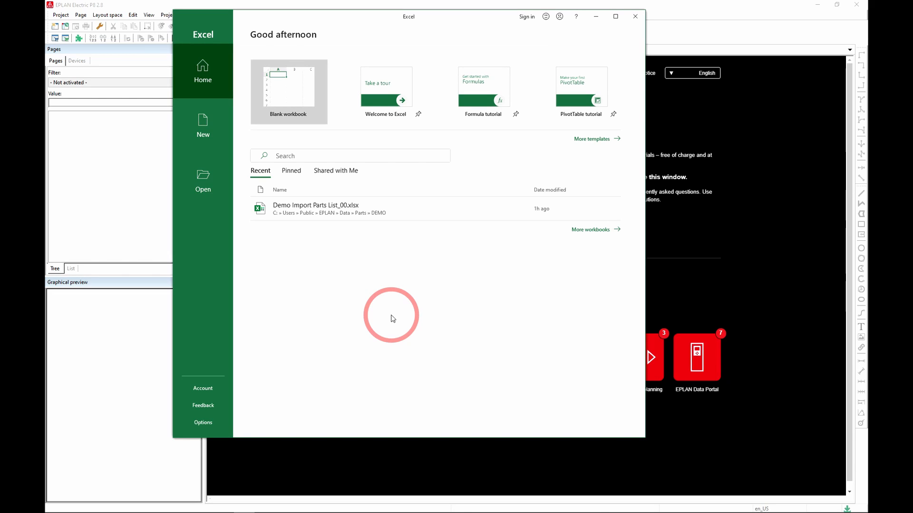
left_click(302, 92)
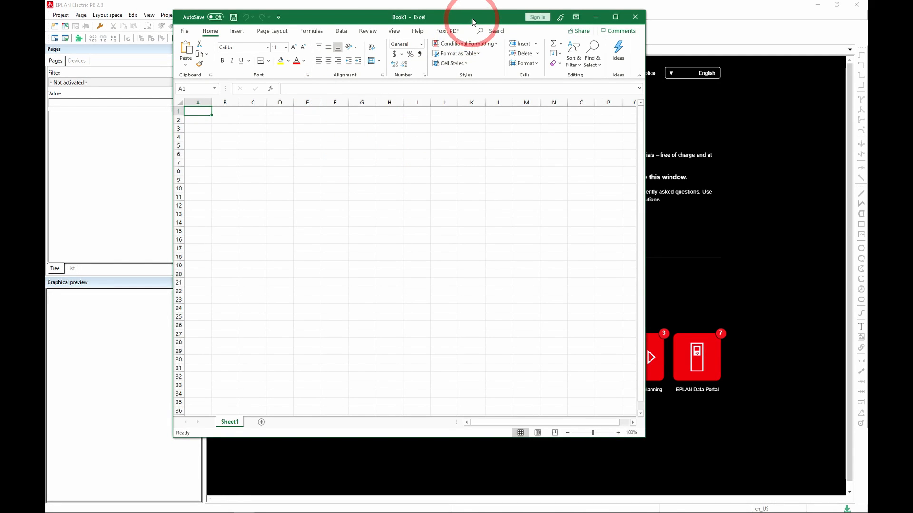
left_click_drag(472, 18, 453, 72)
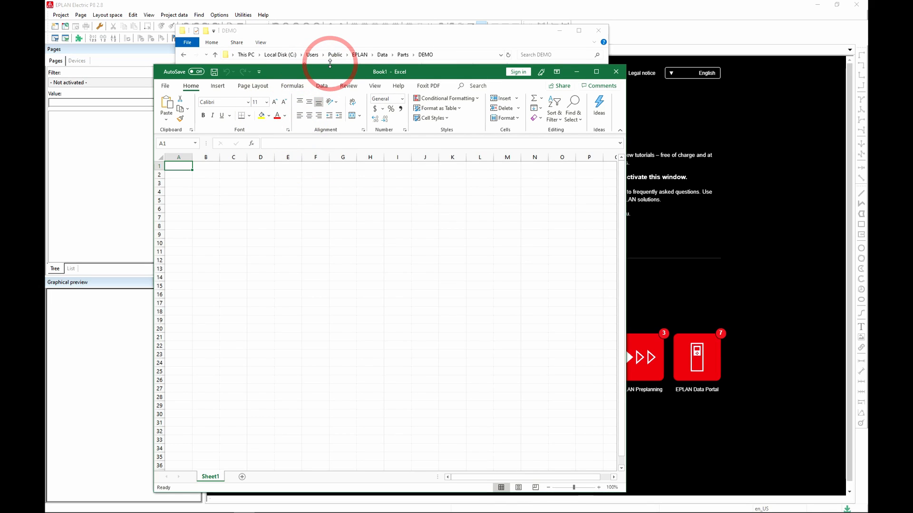
left_click_drag(343, 71, 351, 94)
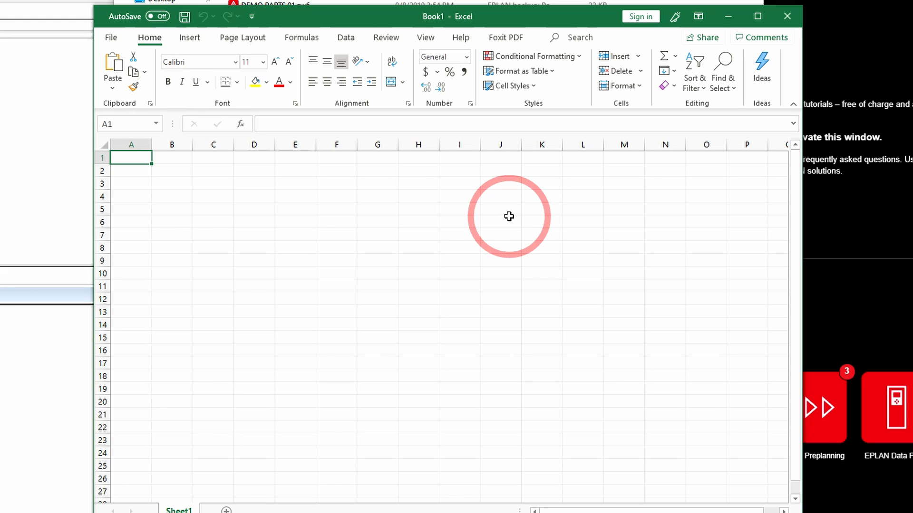
Import DEMO PARTS.txt from the EPLAN Data\Parts\DEMO folder into the workbook as text/CSV data.
left_click(354, 39)
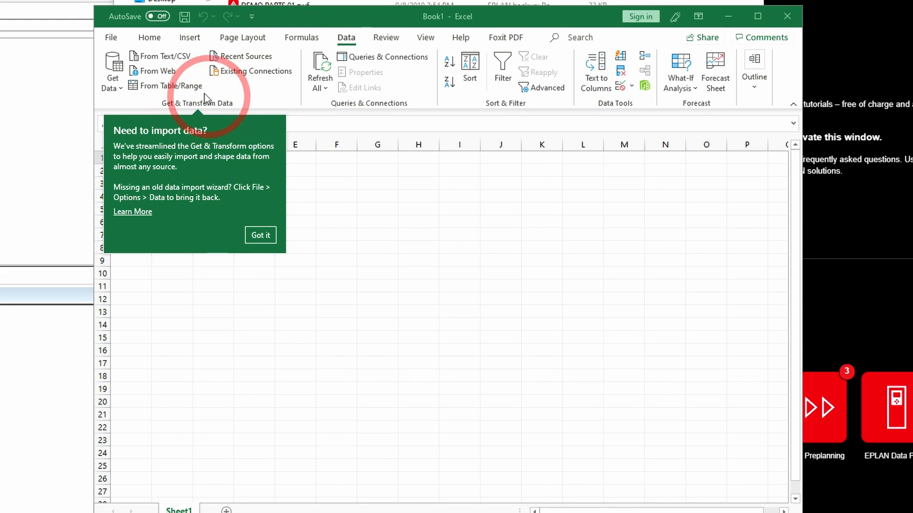
left_click(162, 56)
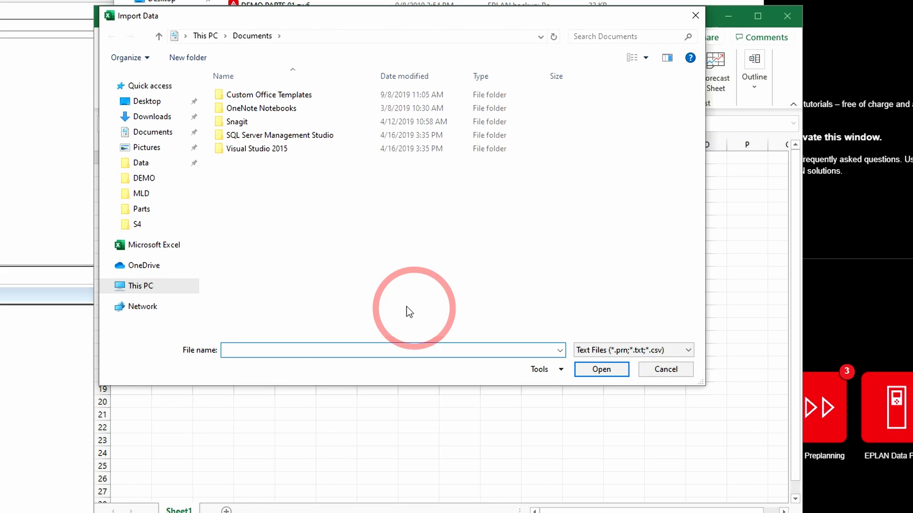
left_click(141, 164)
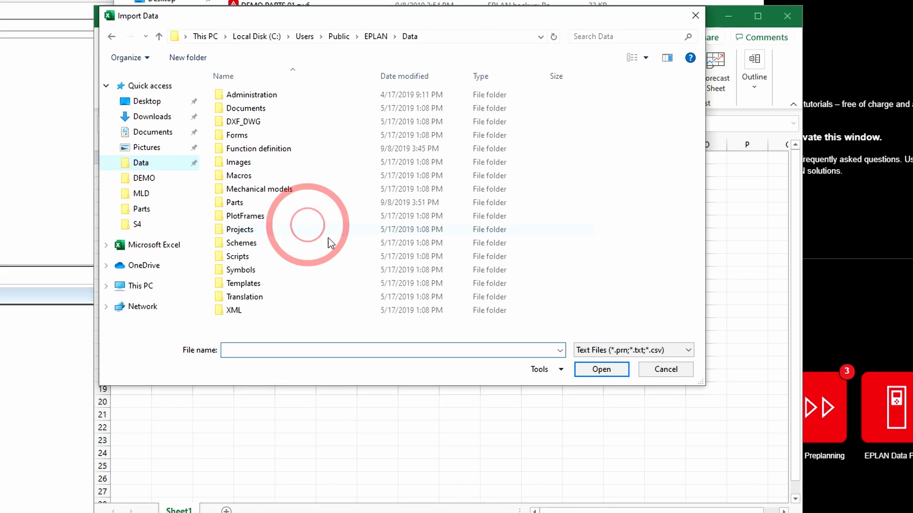
double_click(234, 203)
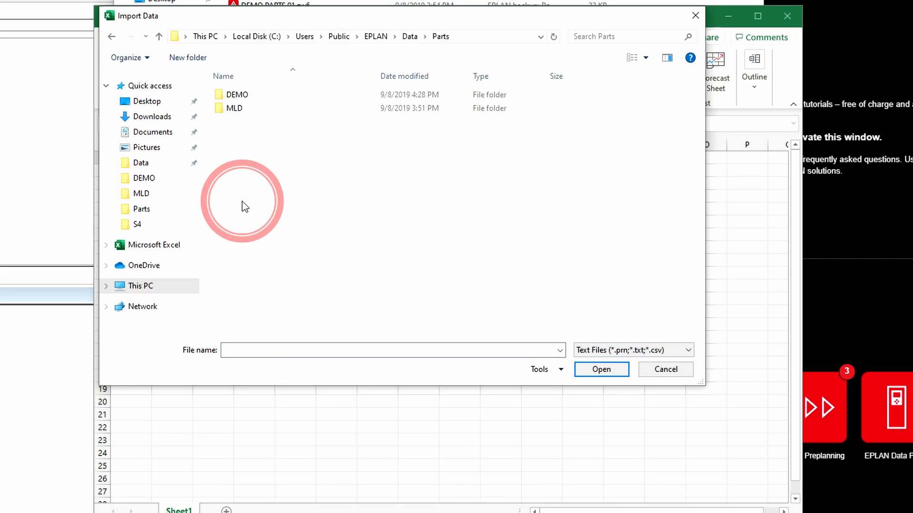
double_click(236, 95)
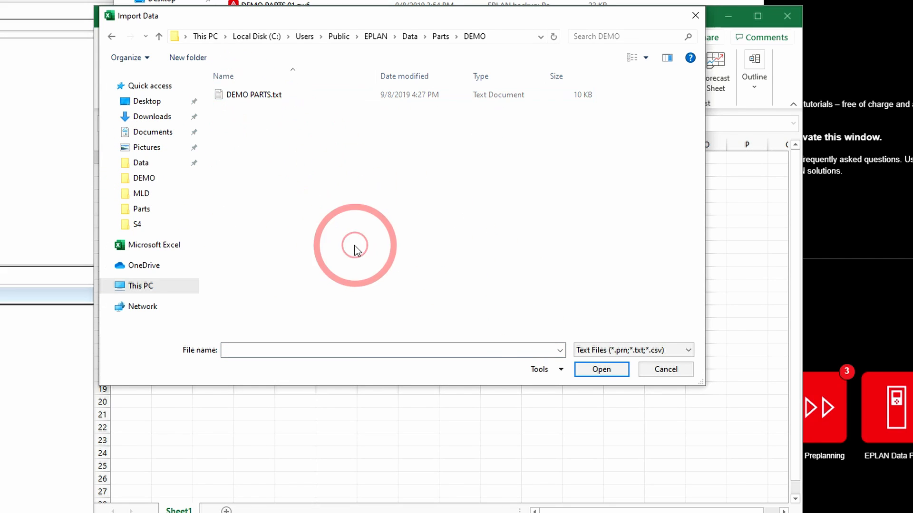
left_click(259, 101)
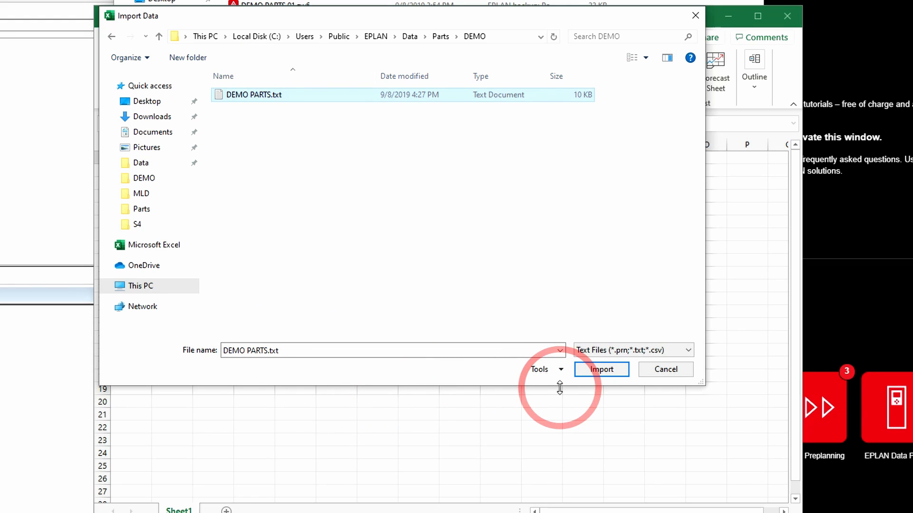
left_click(601, 370)
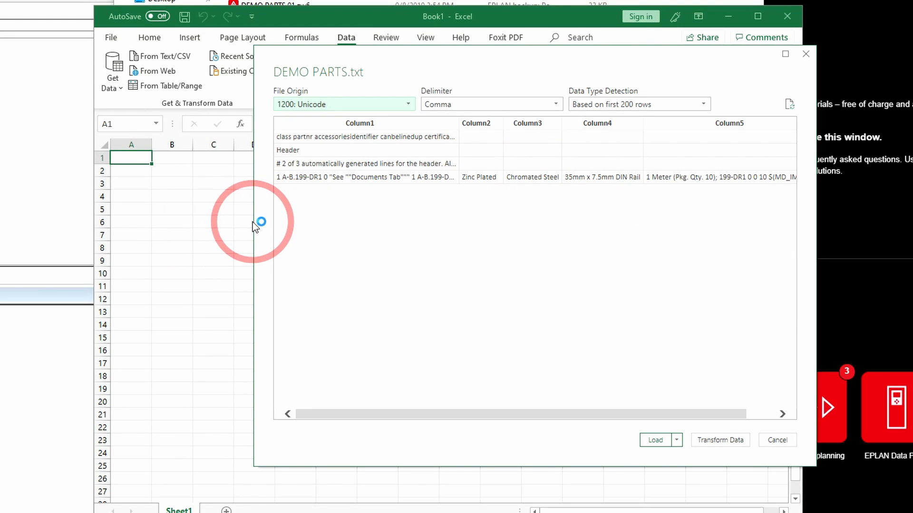
Set the import delimiter to Tab and load the parts data into the workbook.
left_click_drag(256, 223, 162, 223)
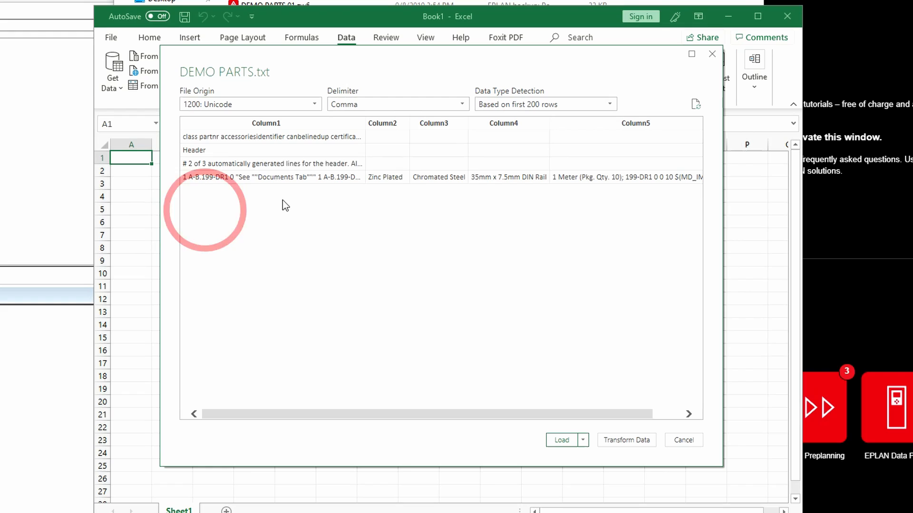
left_click(466, 106)
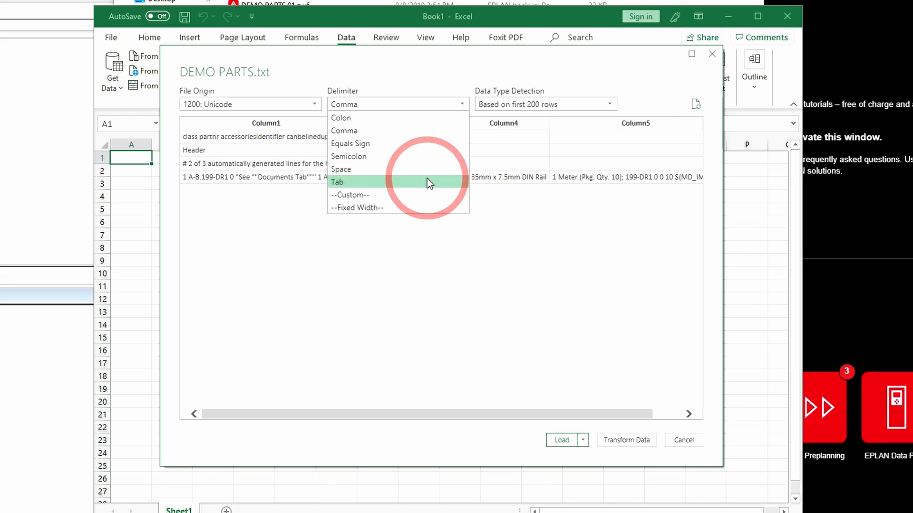
left_click(370, 182)
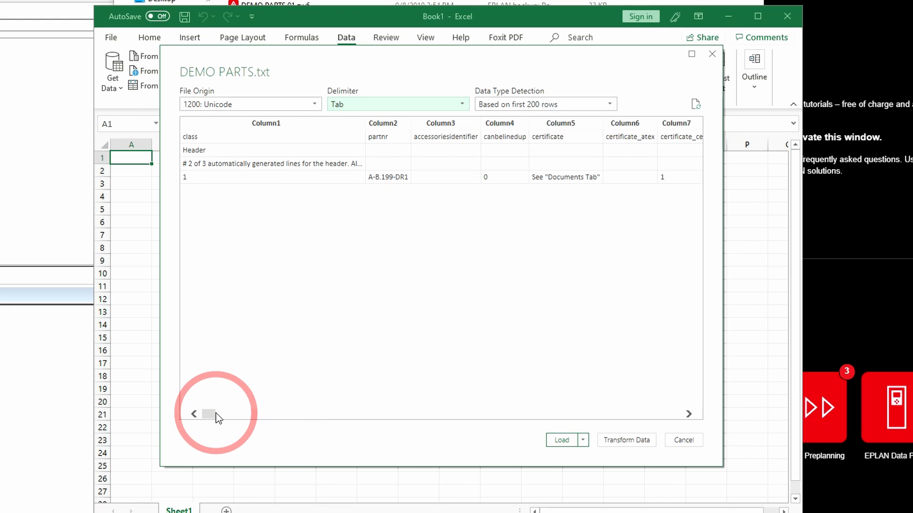
left_click_drag(216, 414, 198, 414)
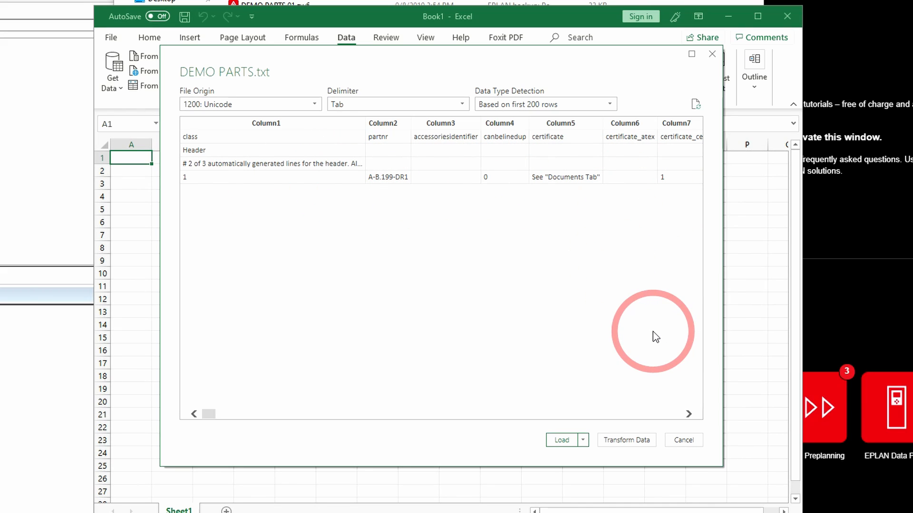
left_click(562, 440)
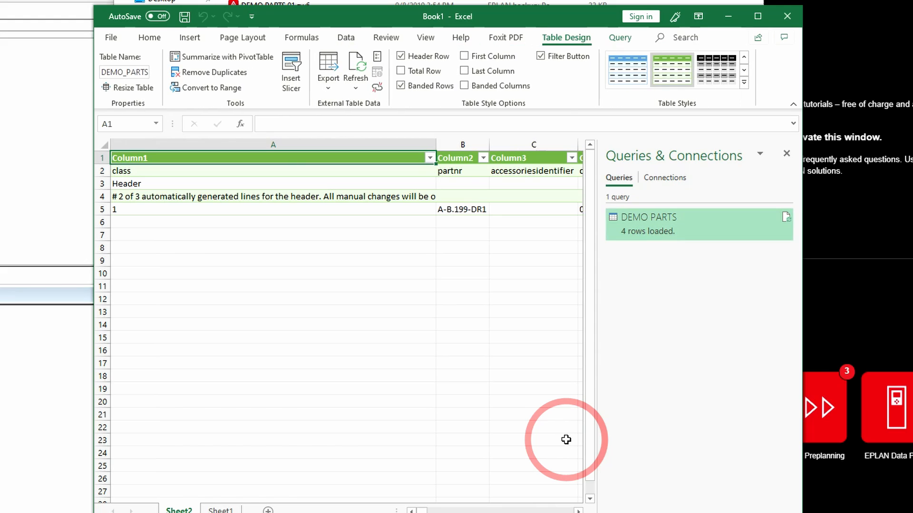
Dismiss the queries and connections list and enlarge the workbook window to show more columns.
left_click(787, 154)
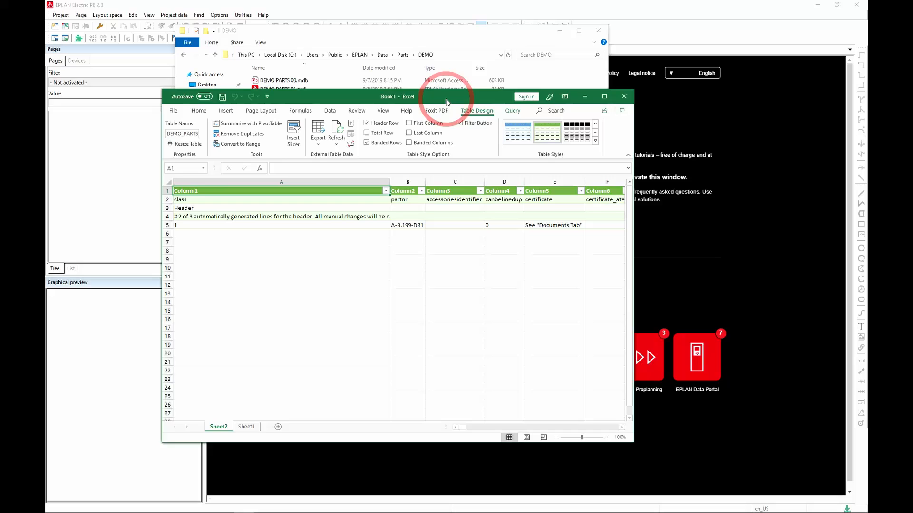
left_click_drag(520, 19, 428, 39)
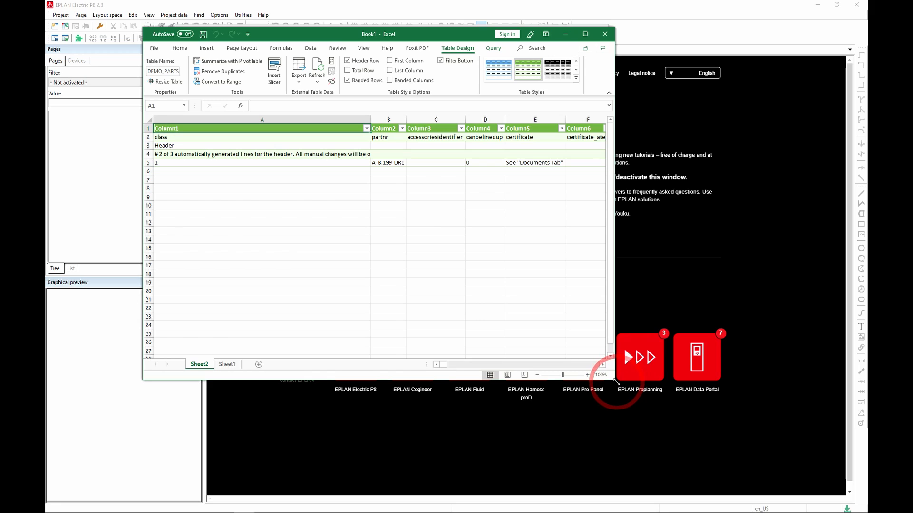
left_click_drag(616, 382, 810, 440)
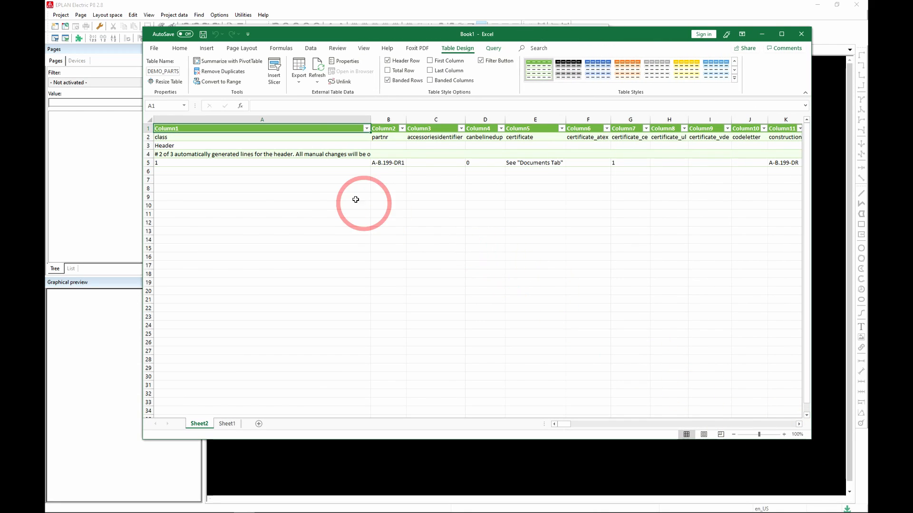
Examine the exported field names along row 2, starting from the class cell.
left_click(170, 138)
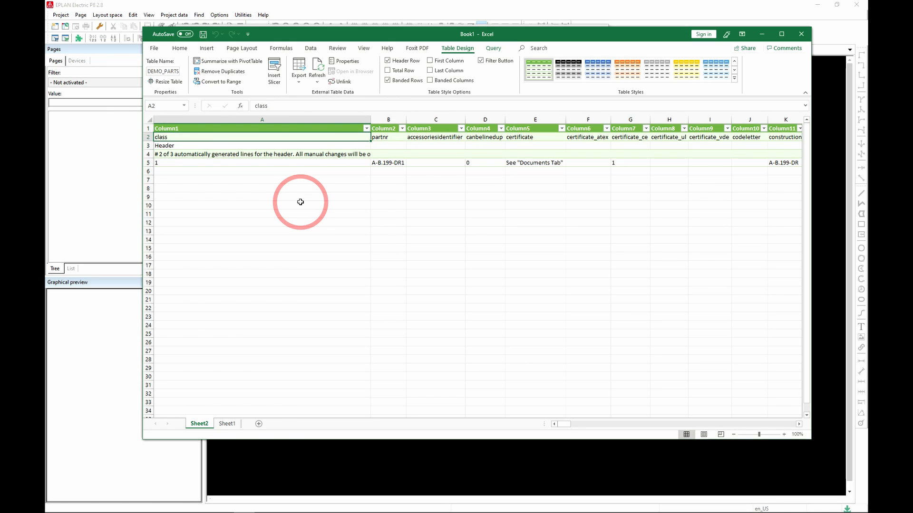
key("Right")
key("Right")
key("Right")
key("Right")
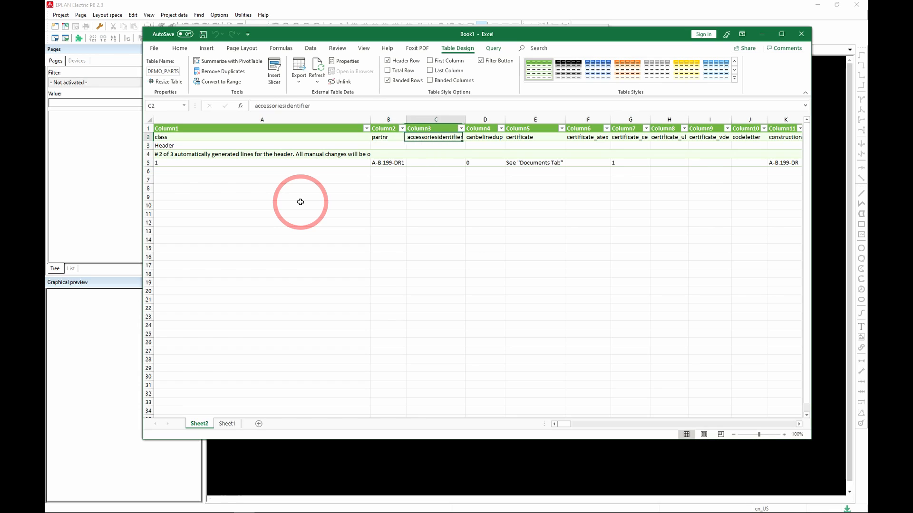
key("Left")
key("Left")
key("Left")
key("Left")
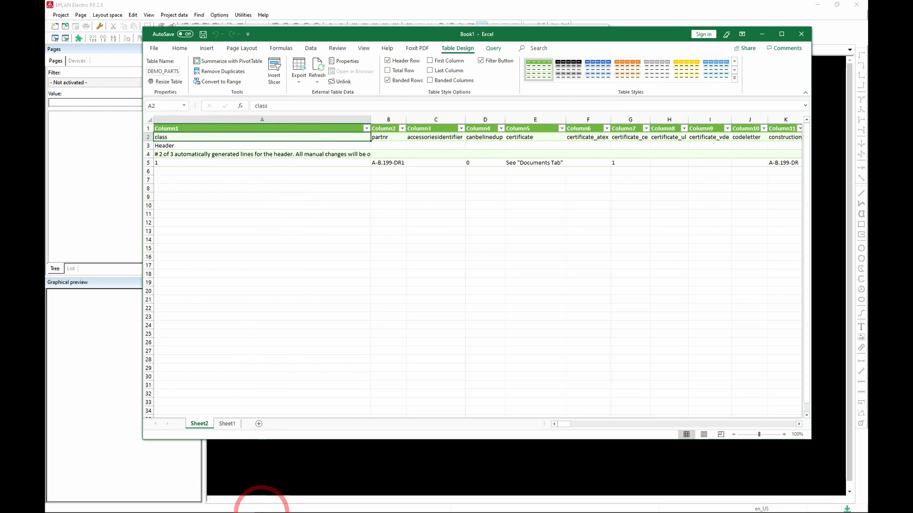
Open TAB_import_export.cfg from the DEMO folder in Notepad and examine its tblPart field list against the imported columns.
mouse_move(179, 509)
left_click(138, 508)
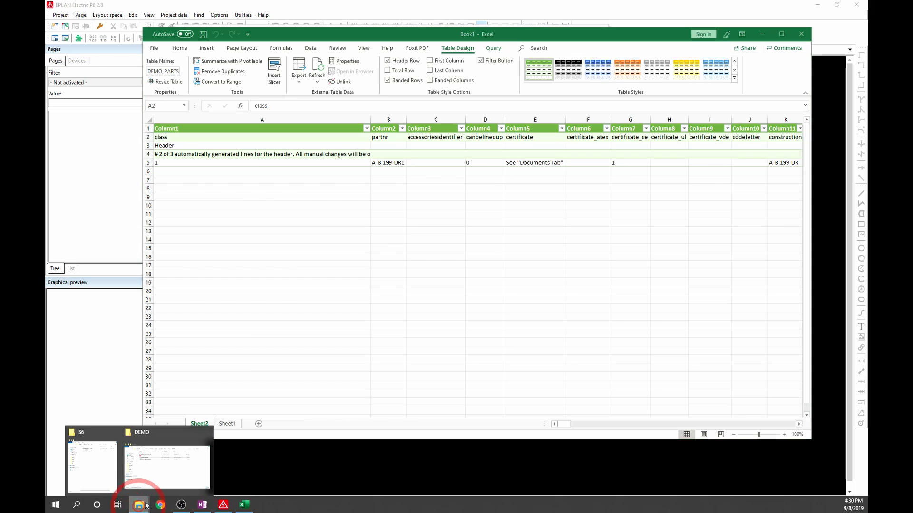
left_click(152, 473)
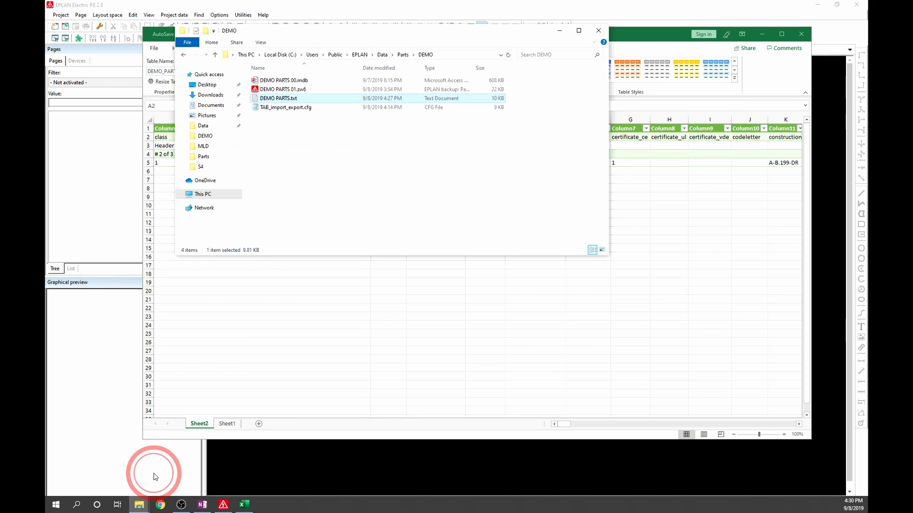
double_click(285, 108)
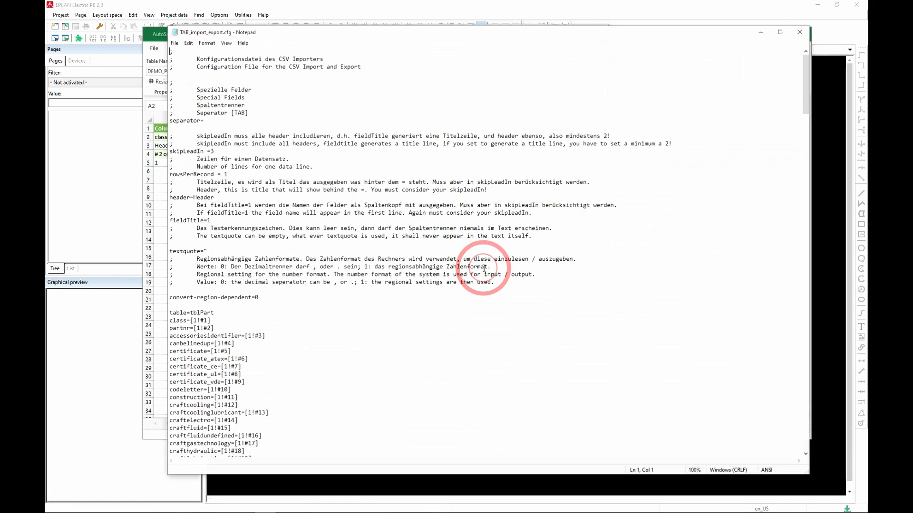
scroll(222, 266, "down", 3)
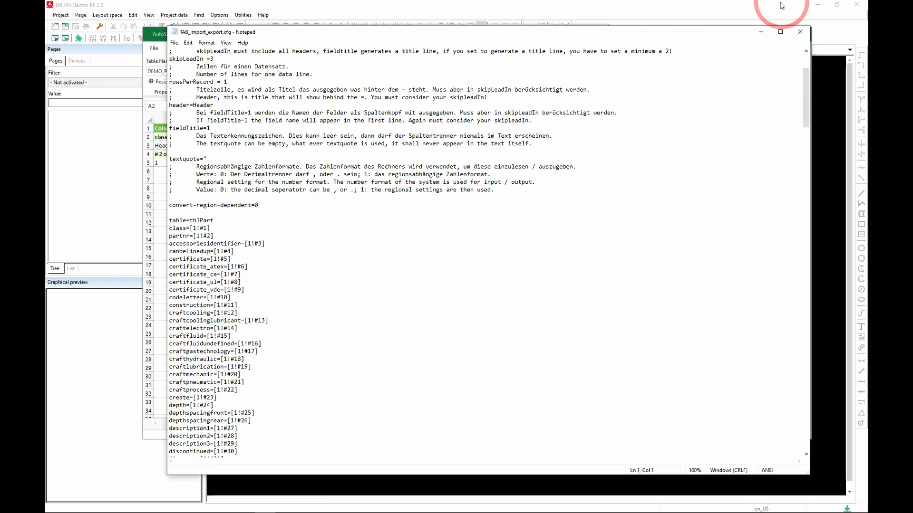
Rearrange the configuration file and workbook windows to compare the tblPart field list with the imported column names.
left_click_drag(402, 36, 399, 143)
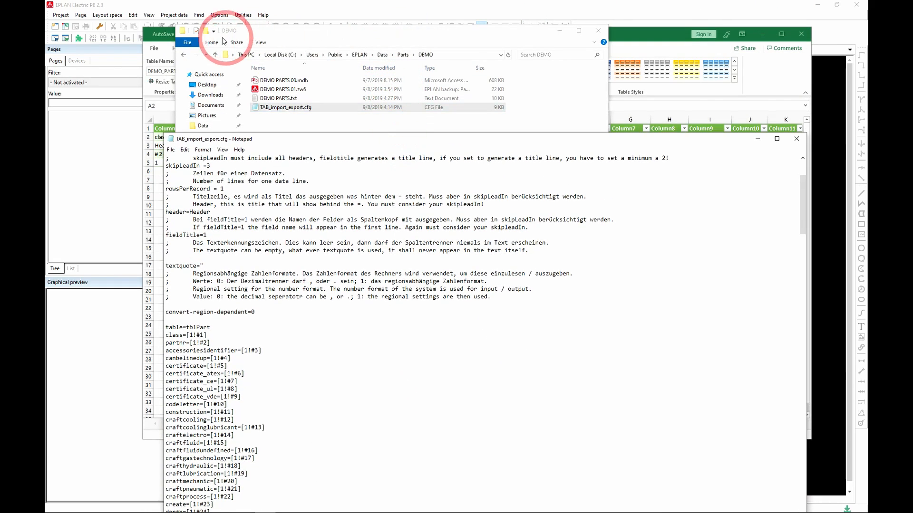
left_click(164, 35)
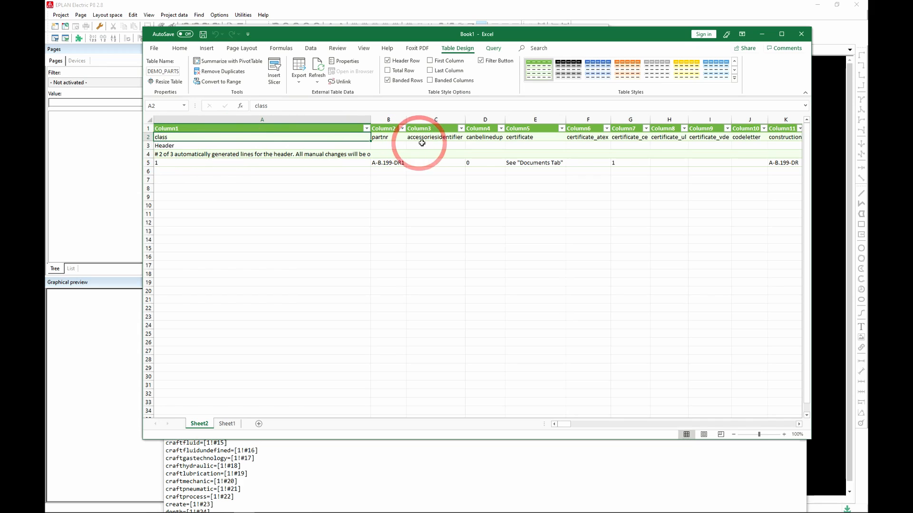
left_click(369, 461)
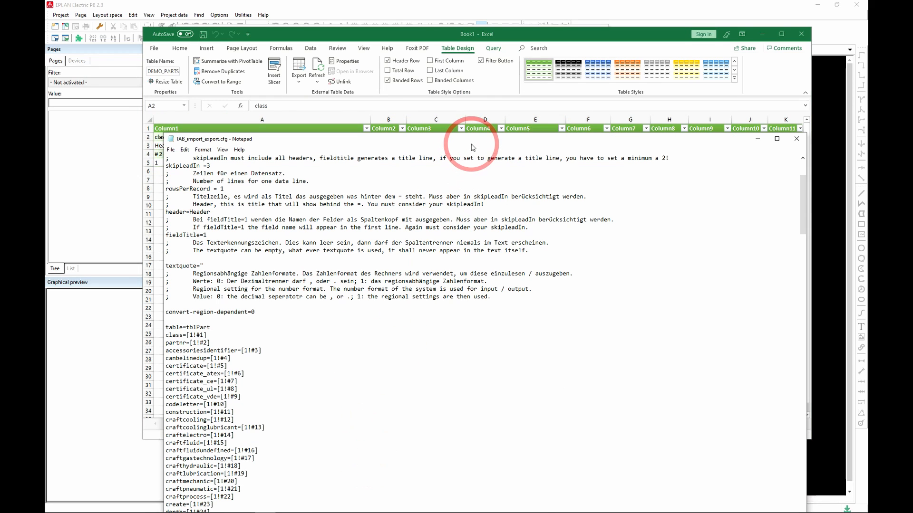
left_click_drag(471, 142, 479, 55)
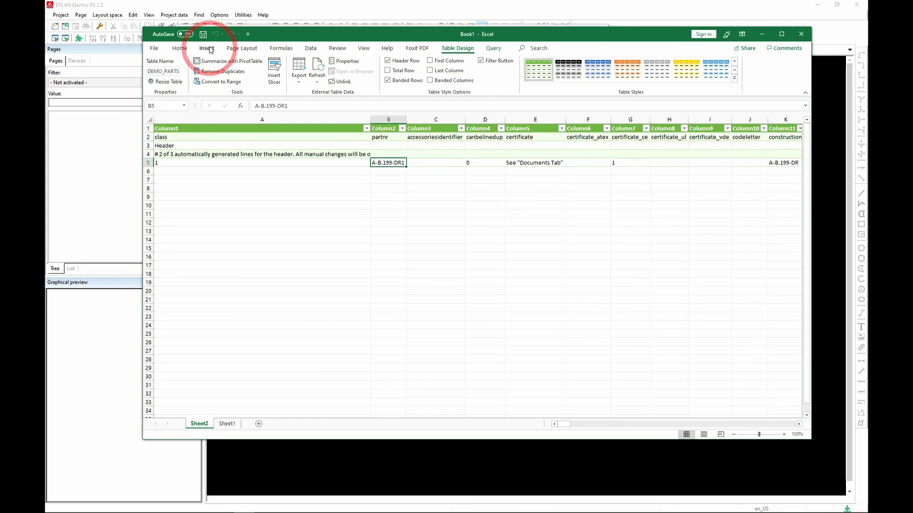
Save the workbook as DEMO PARTS.xlsx in the DEMO folder under Data\Parts and close it.
left_click(203, 37)
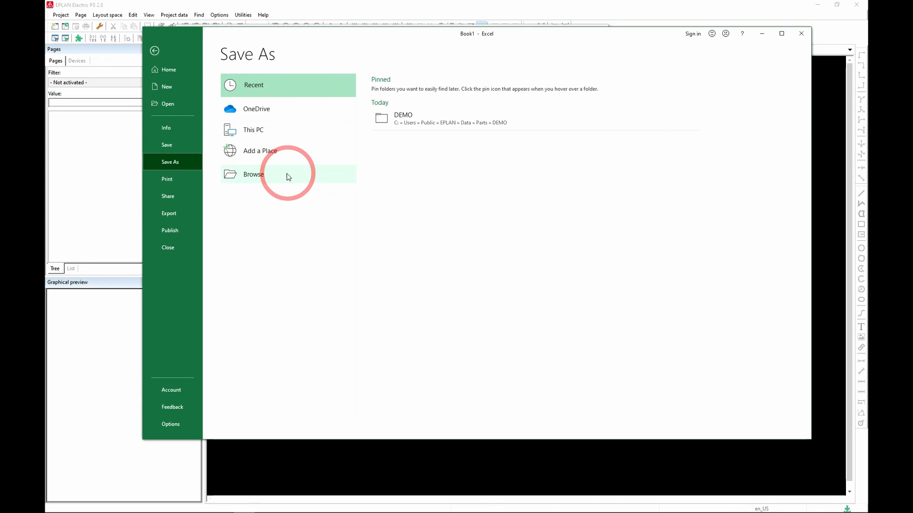
left_click(261, 175)
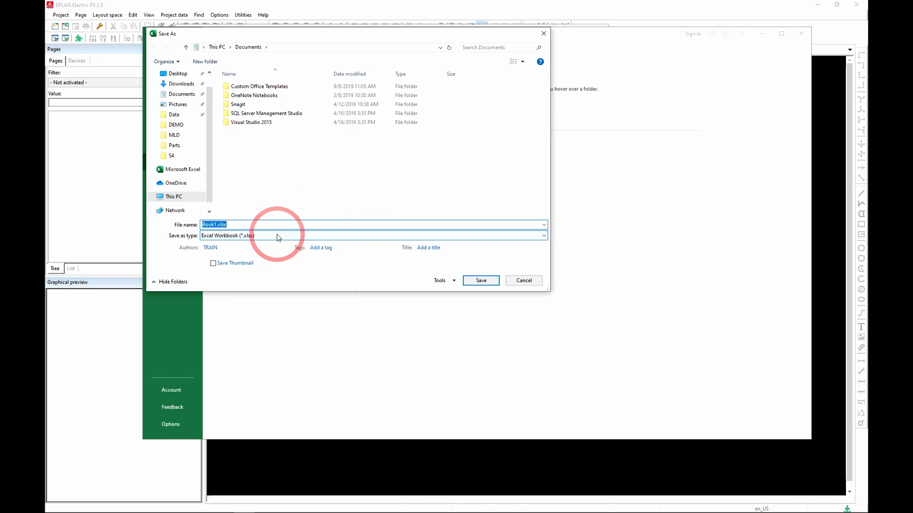
left_click(174, 114)
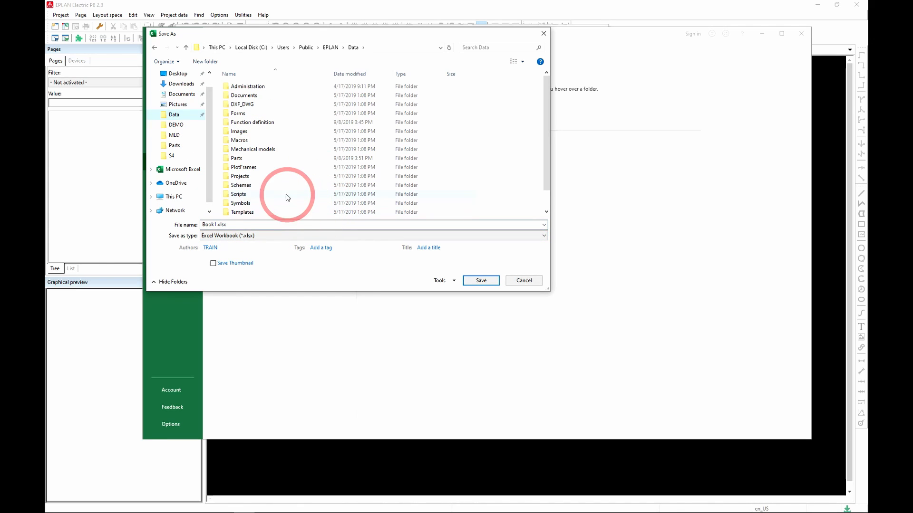
double_click(252, 158)
left_click(239, 88)
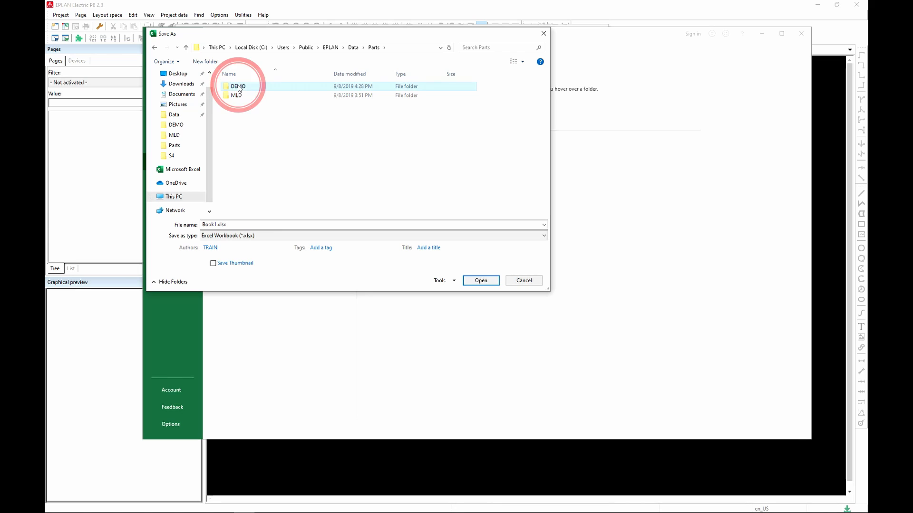
double_click(238, 88)
left_click(222, 223)
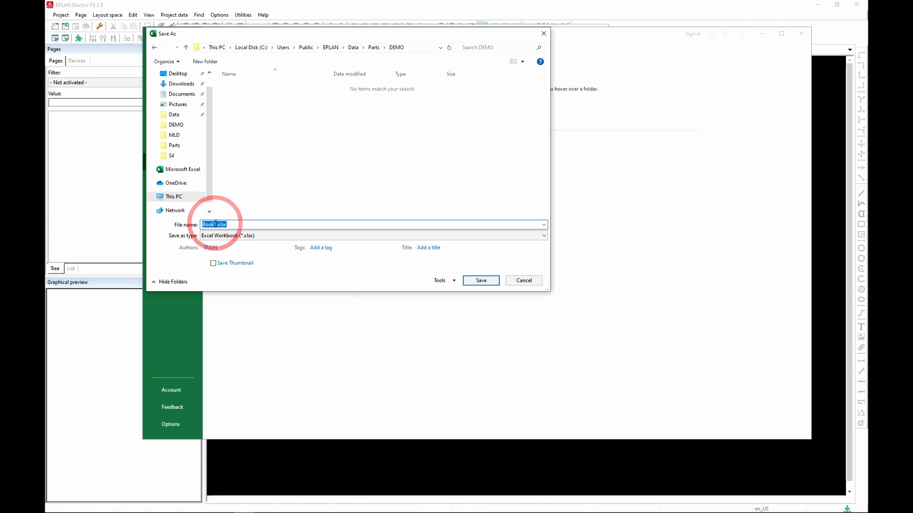
left_click(303, 311)
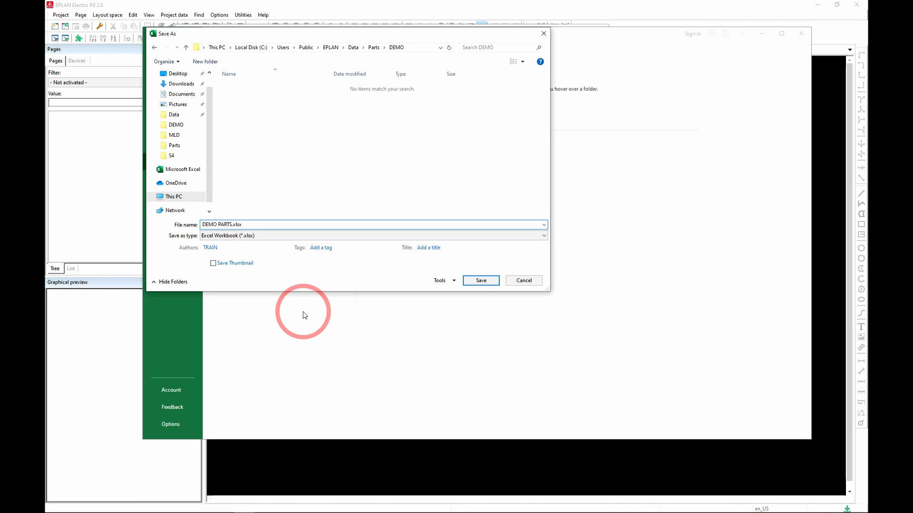
key("Return")
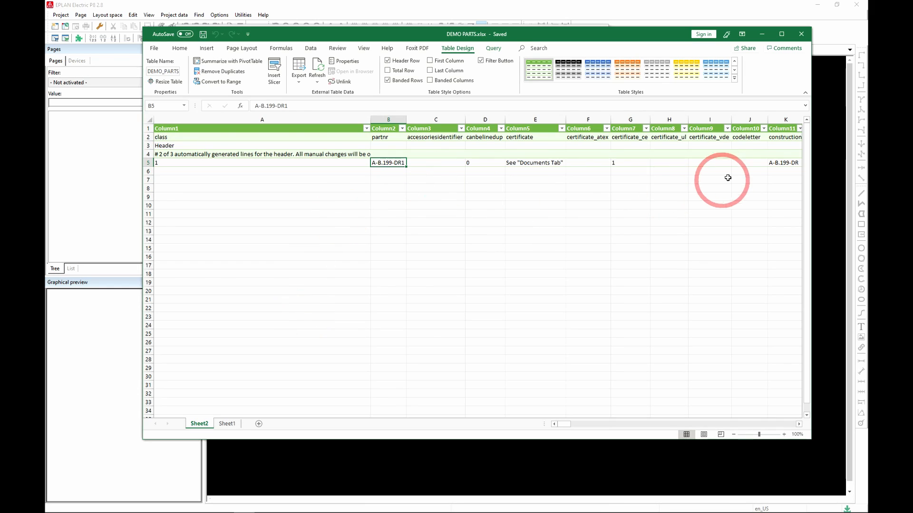
left_click(801, 34)
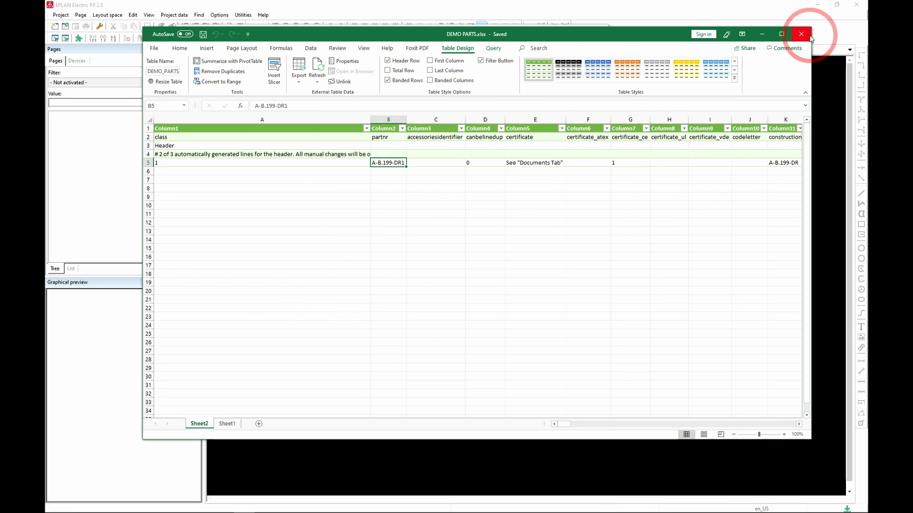
Bring up Demo Import Parts List_00.xlsx and review the manufacturer, part number and description entries on Sheet2.
left_click(477, 292)
left_click(358, 159)
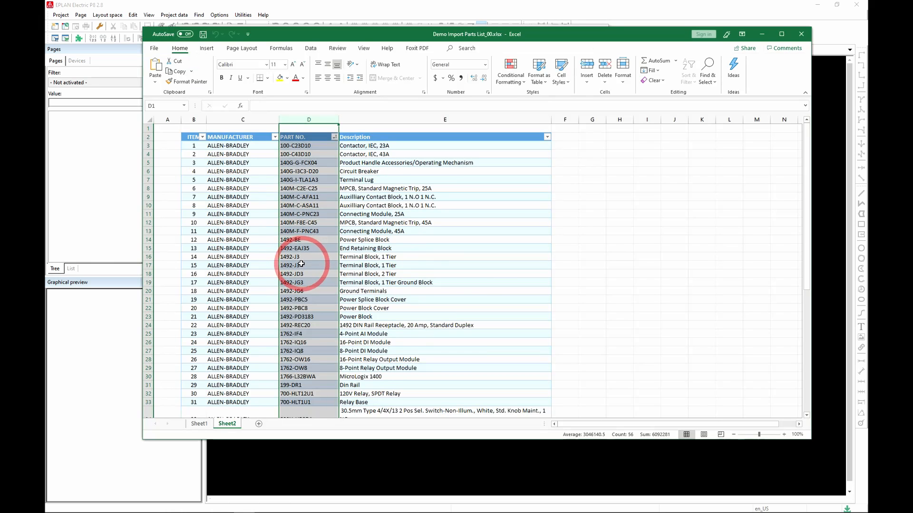
left_click(647, 248)
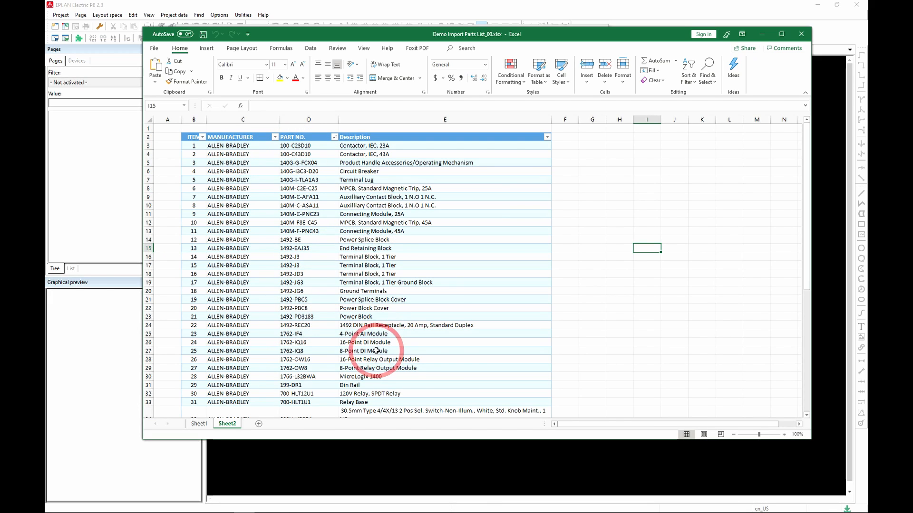
scroll(375, 349, "down", 2)
scroll(376, 351, "down", 1)
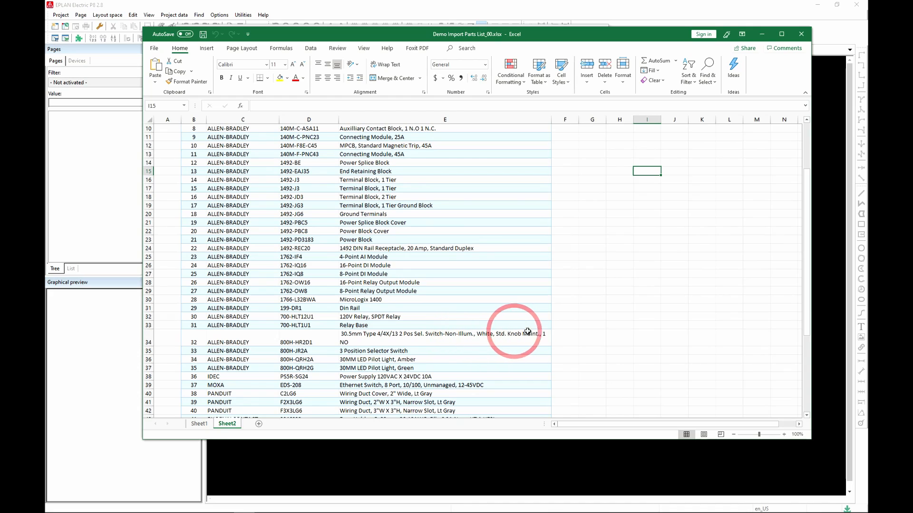
scroll(440, 321, "up", 3)
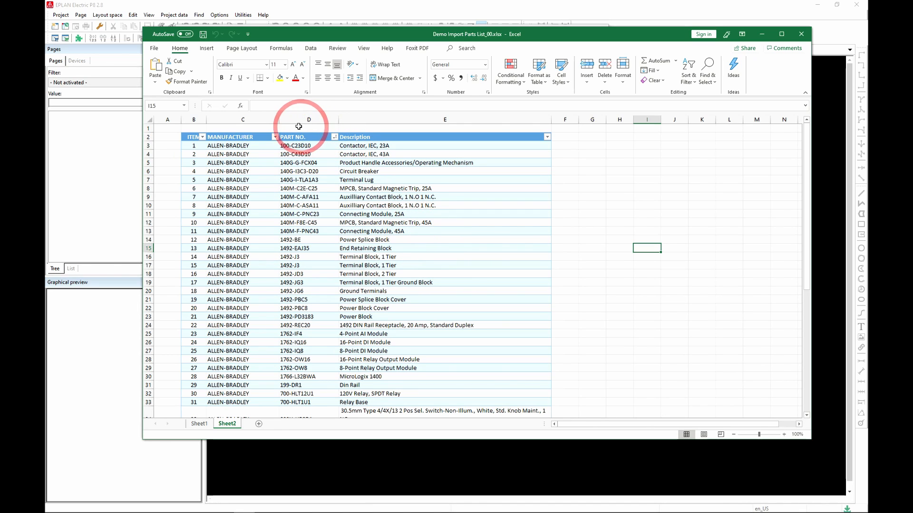
Widen the PART NO. column and insert a table column before it headed MFG Short.
left_click_drag(279, 120, 304, 120)
left_click_drag(305, 120, 305, 119)
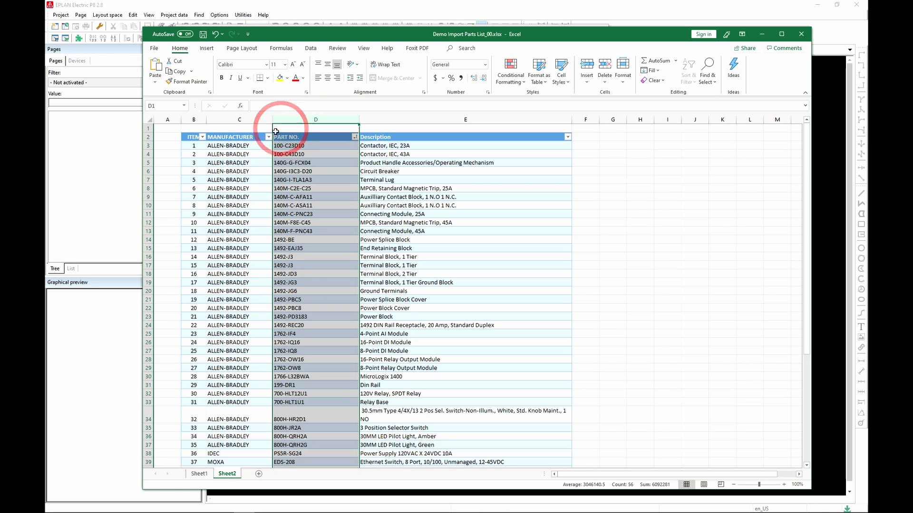
left_click(300, 119)
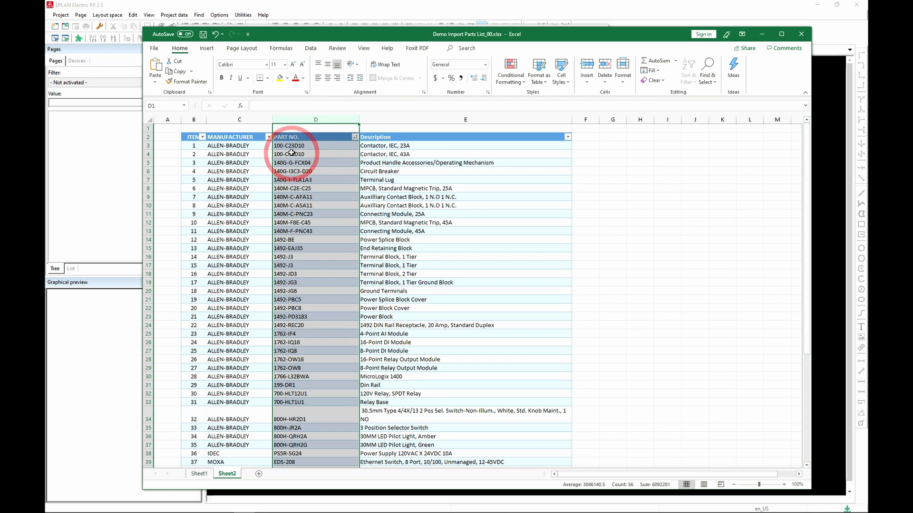
left_click(313, 121)
right_click(313, 121)
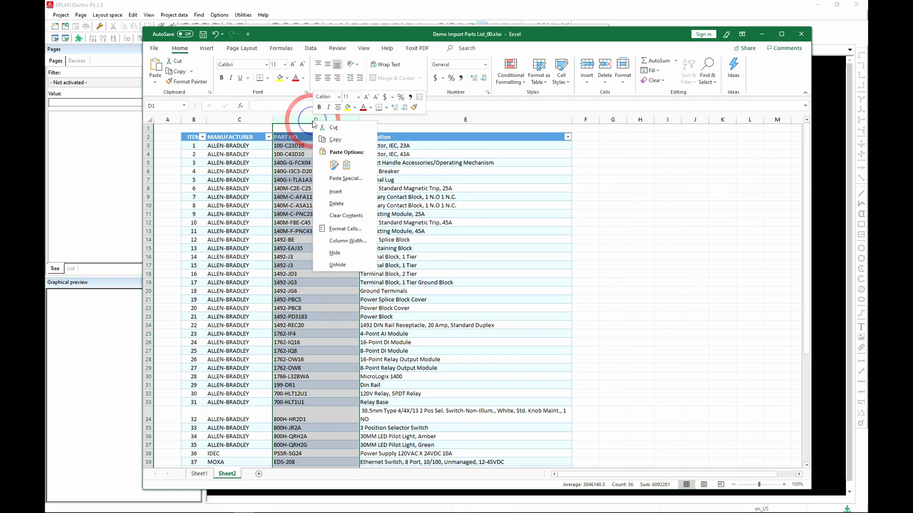
left_click(330, 190)
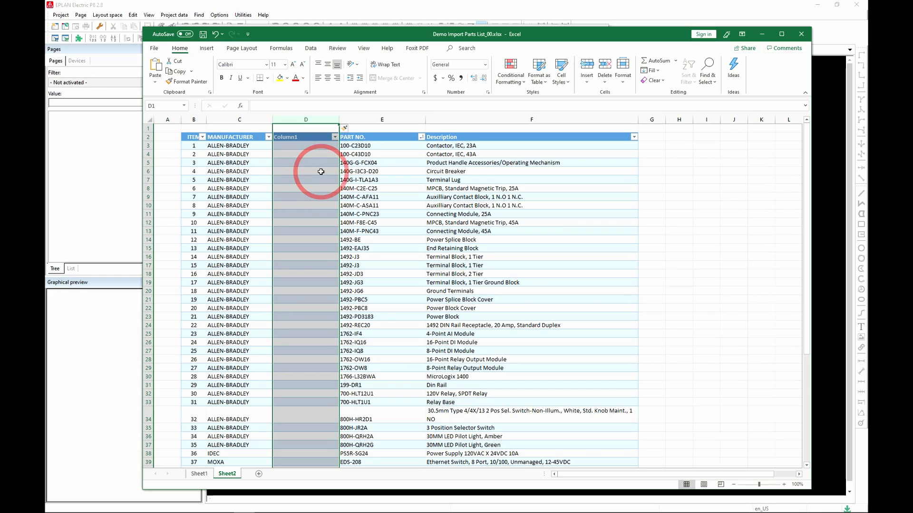
left_click(292, 138)
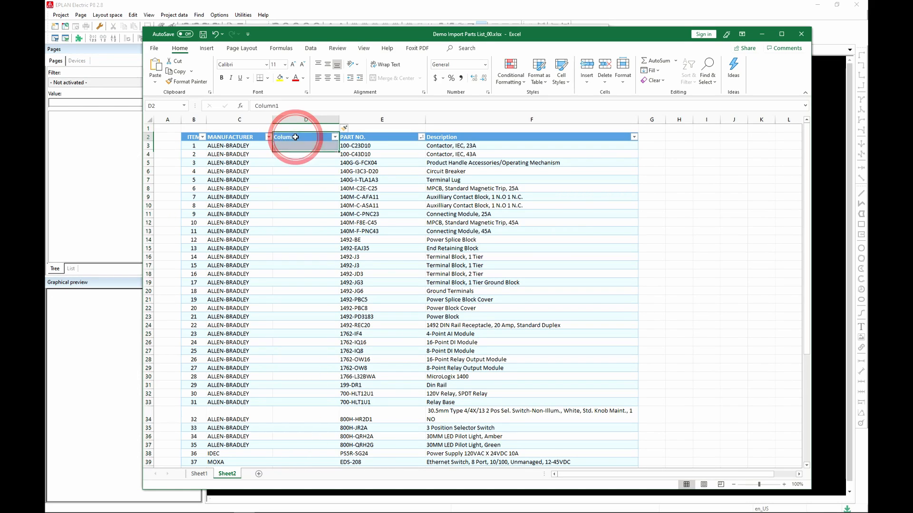
type("M")
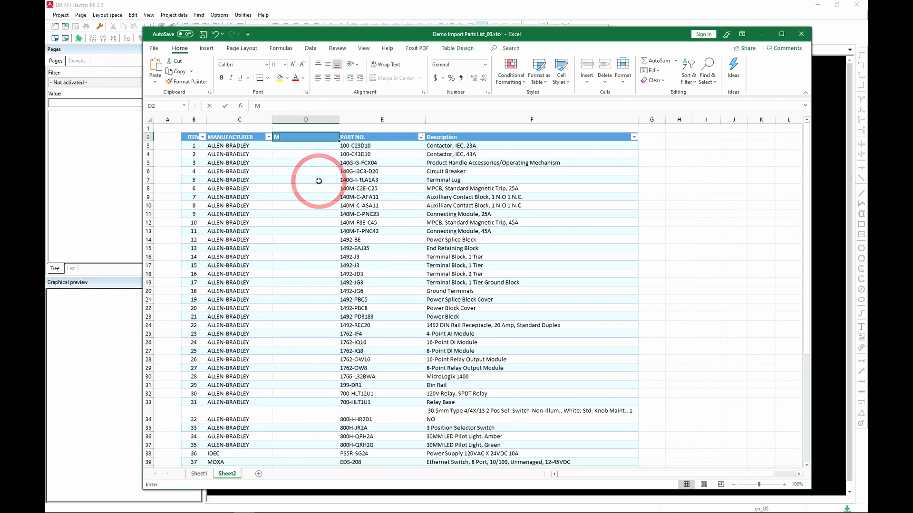
type("FG Short")
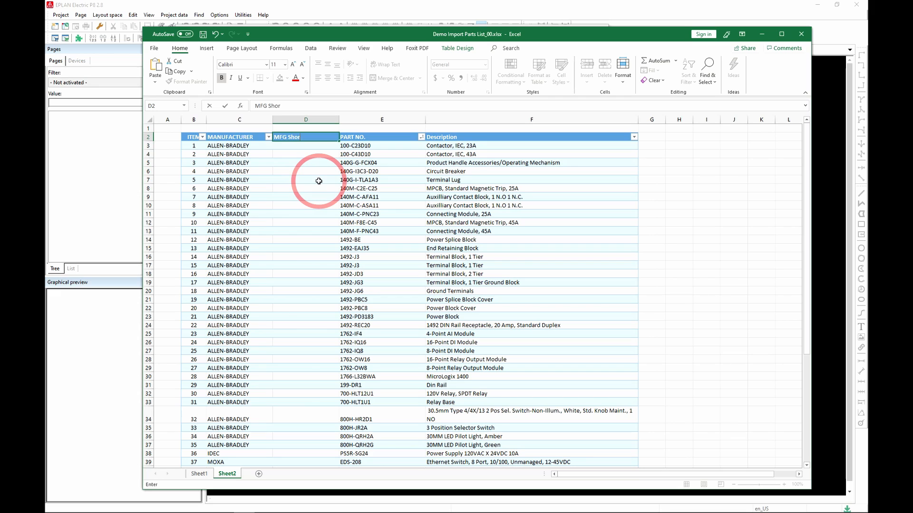
Rename the PART NO. header to Order Number and insert a column before Description headed EPLAN PN.
left_click(469, 118)
right_click(470, 118)
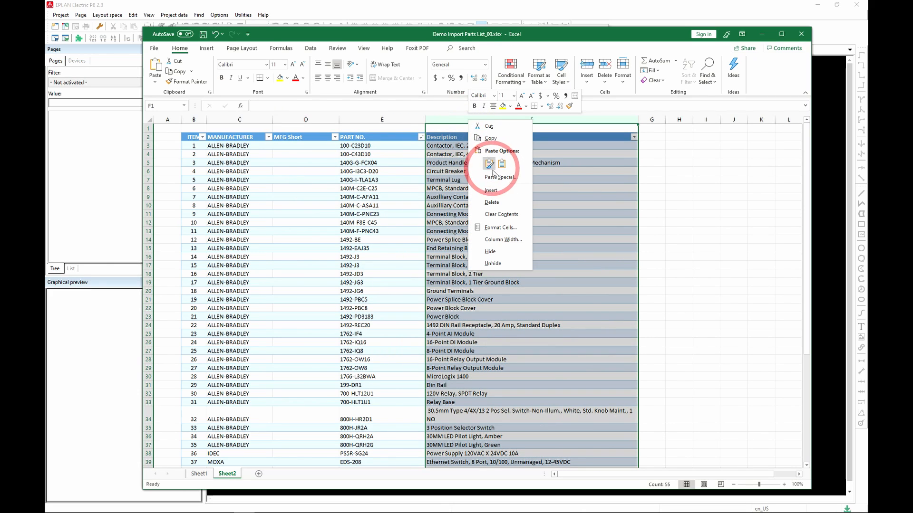
left_click(493, 187)
left_click(456, 137)
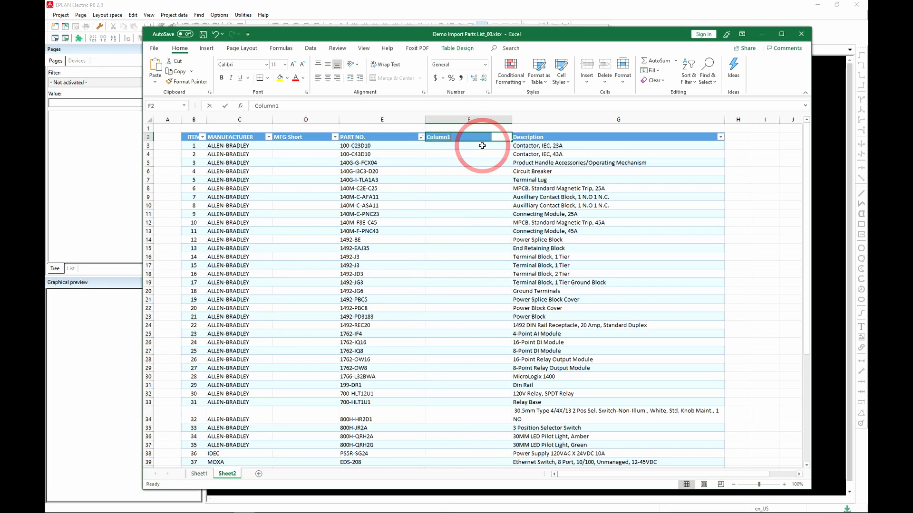
double_click(263, 105)
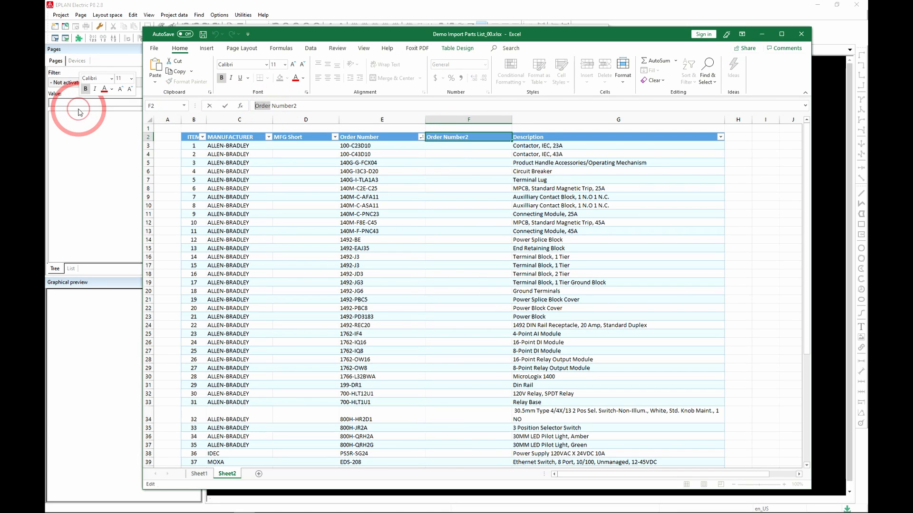
type("EO")
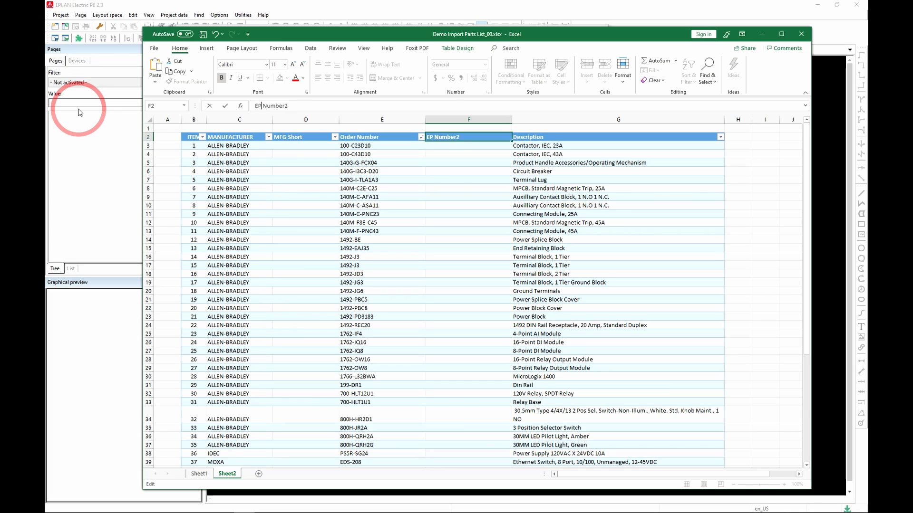
type("LAN PN")
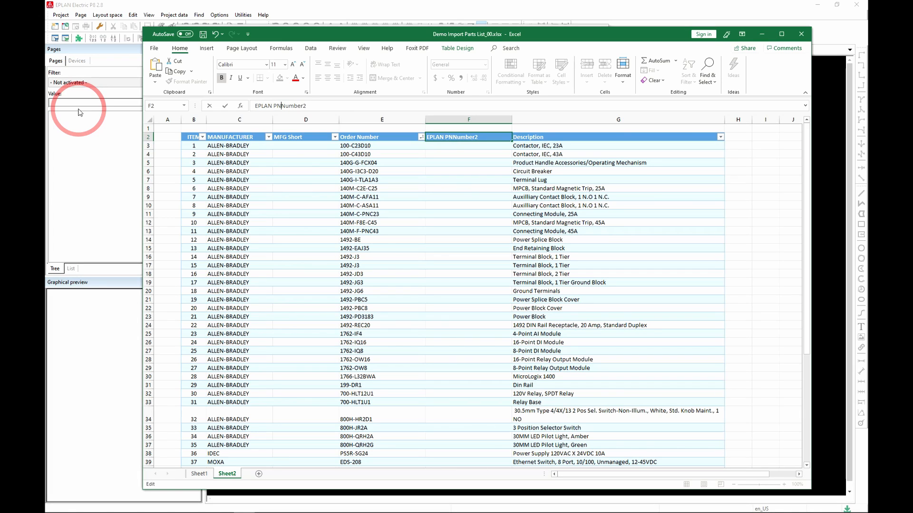
key("Delete")
key("Delete")
key("Delete")
key("Delete")
key("Delete")
key("Delete")
key("Delete")
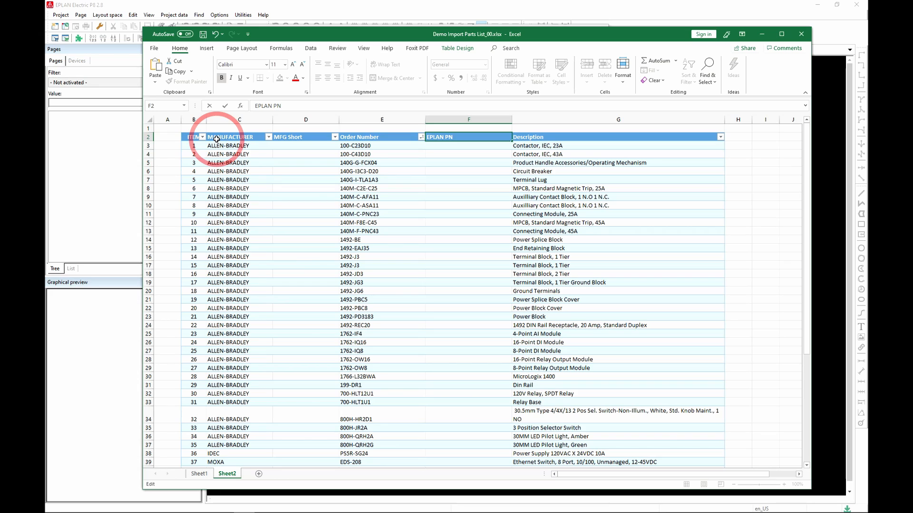
Insert another column between EPLAN PN and Description and head it Note.
left_click(299, 146)
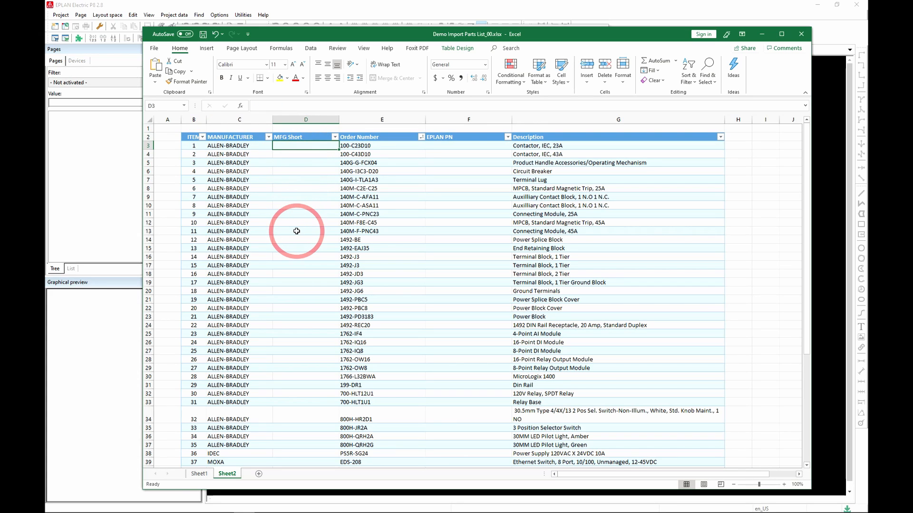
left_click(352, 145)
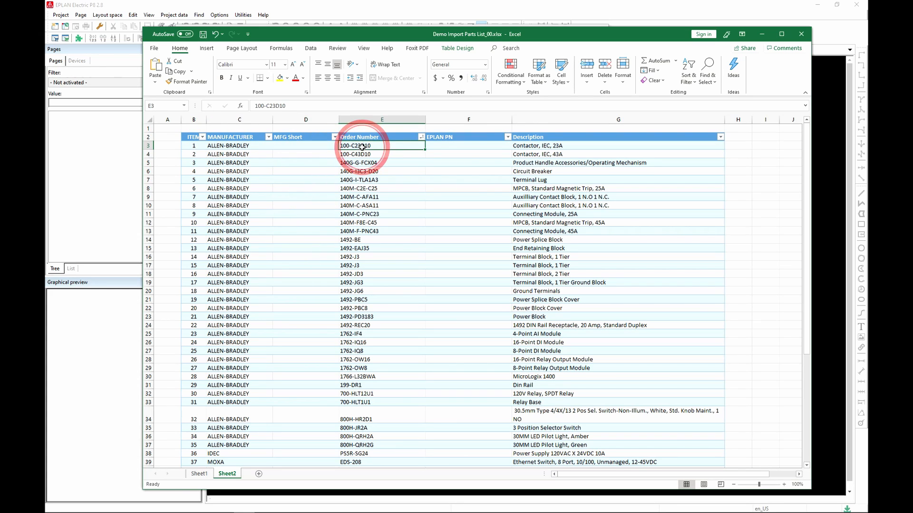
left_click(468, 150)
left_click(568, 147)
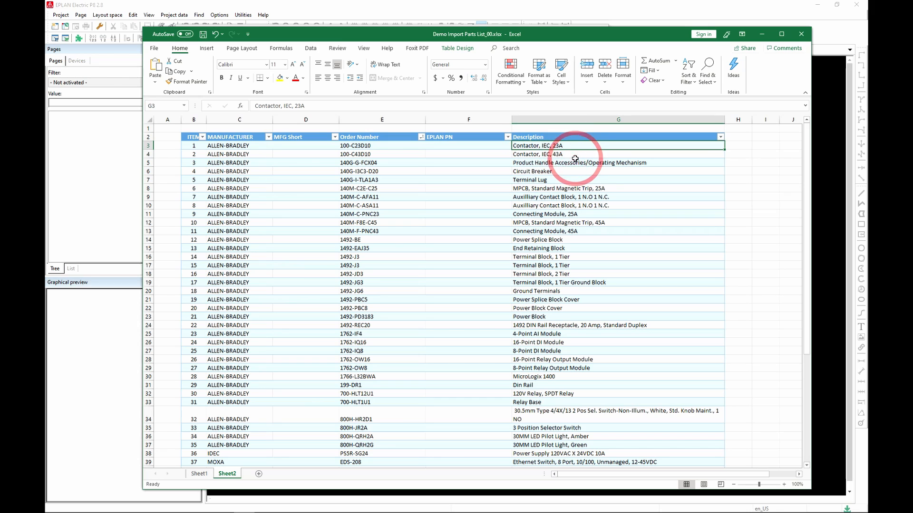
left_click(618, 120)
right_click(618, 120)
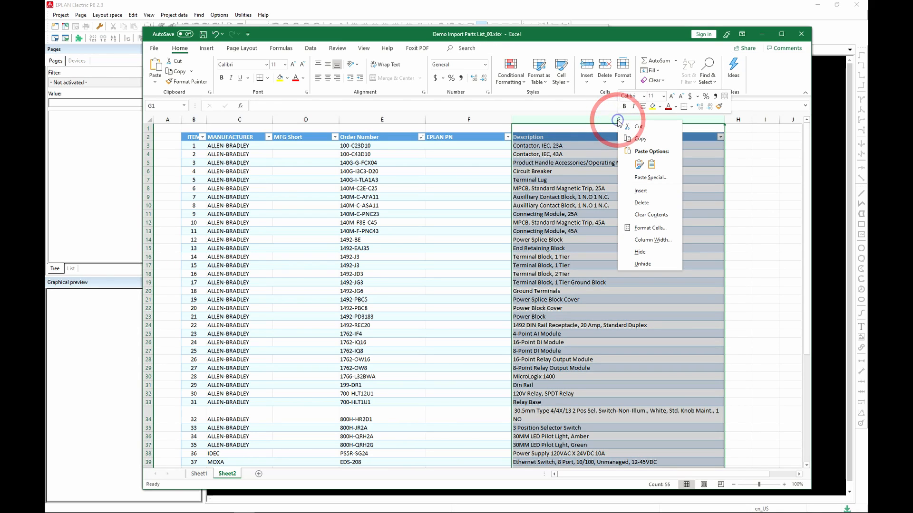
left_click(647, 191)
left_click(535, 138)
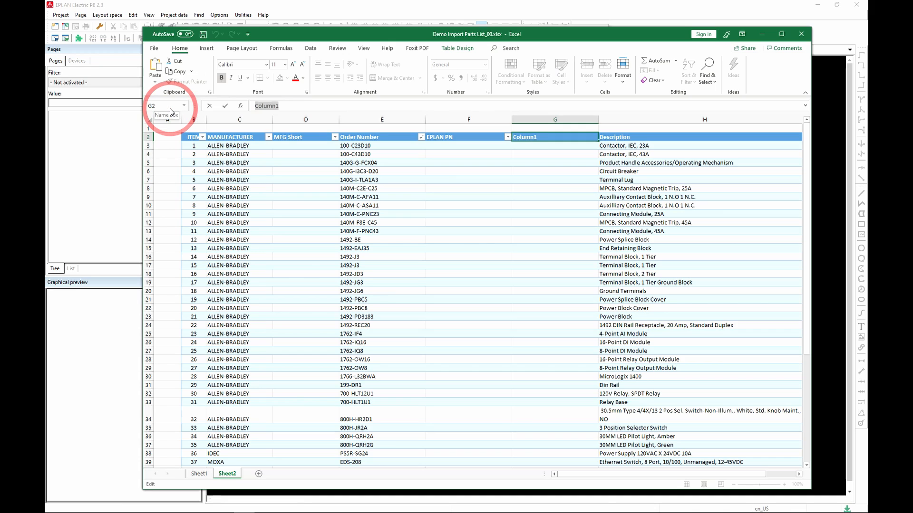
type("Note")
key("Return")
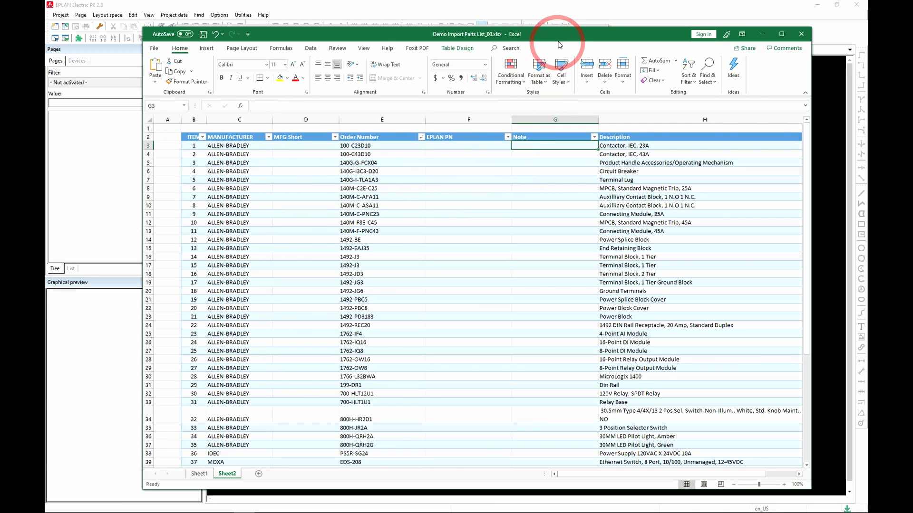
Switch to EPLAN, open the Data Portal and examine how the ABB part numbers are prefixed in the Electrical engineering catalog.
left_click_drag(565, 37, 544, 25)
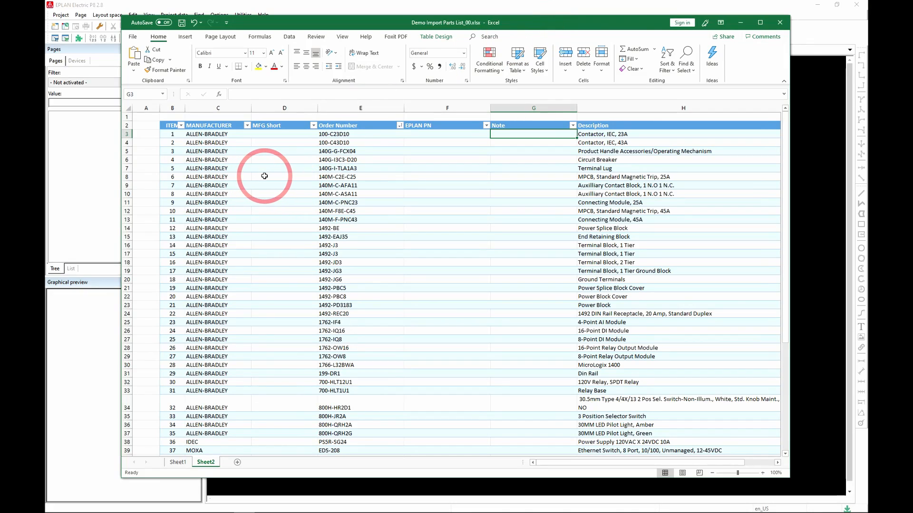
left_click(286, 135)
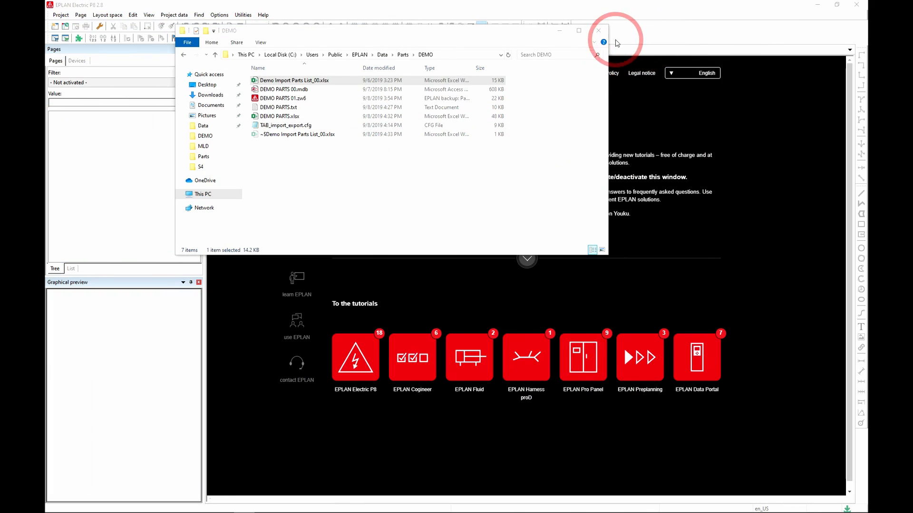
left_click(617, 43)
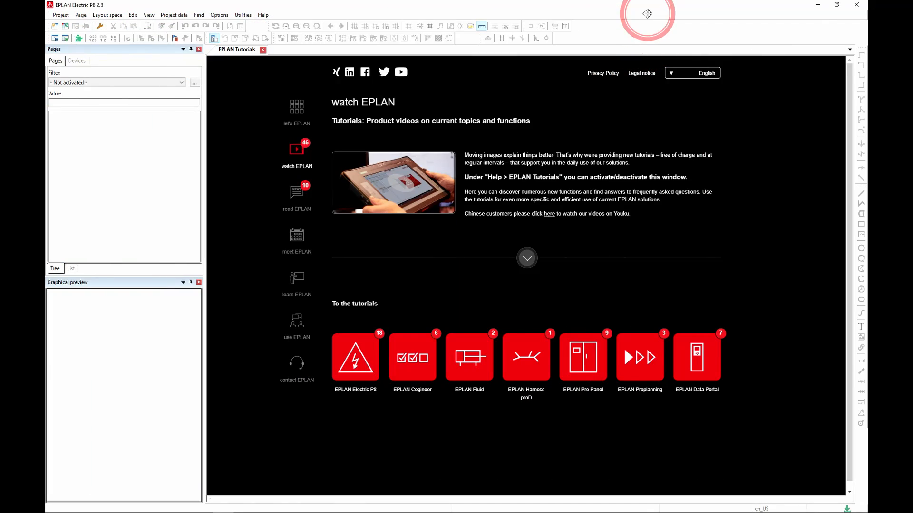
left_click(210, 15)
left_click(243, 15)
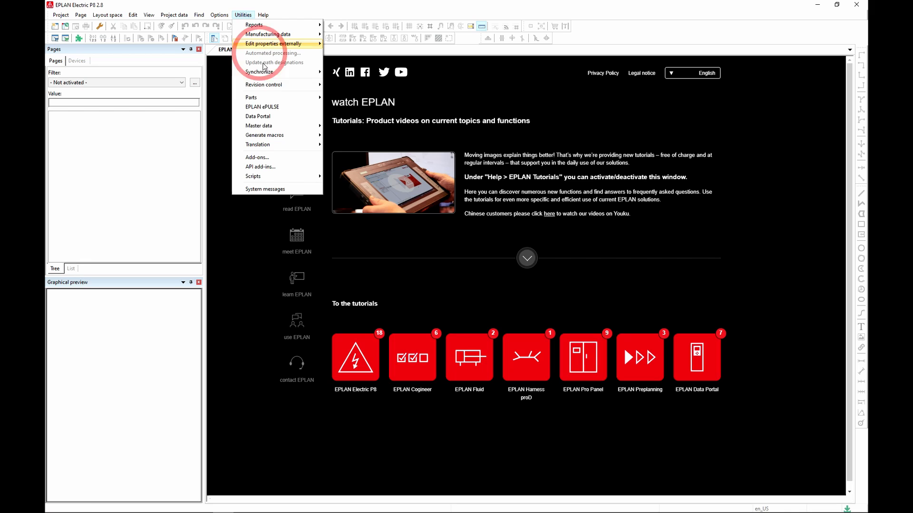
left_click(265, 120)
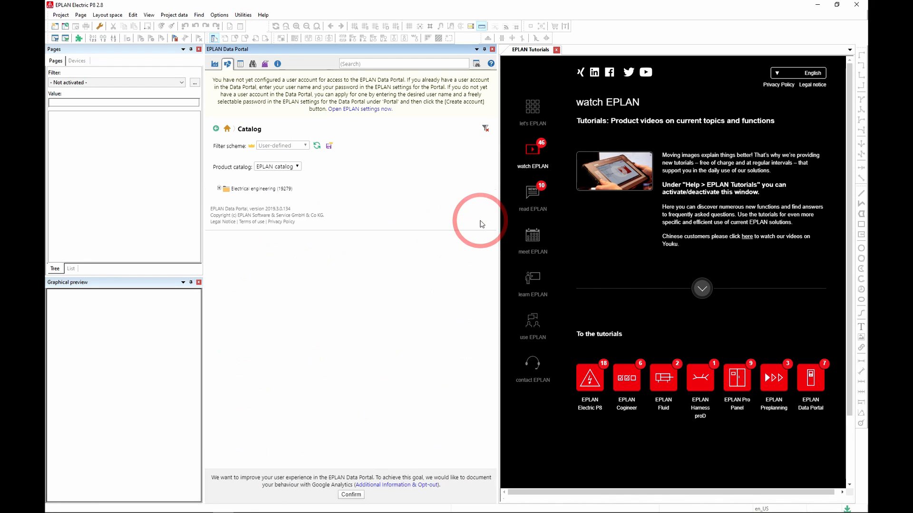
left_click(273, 188)
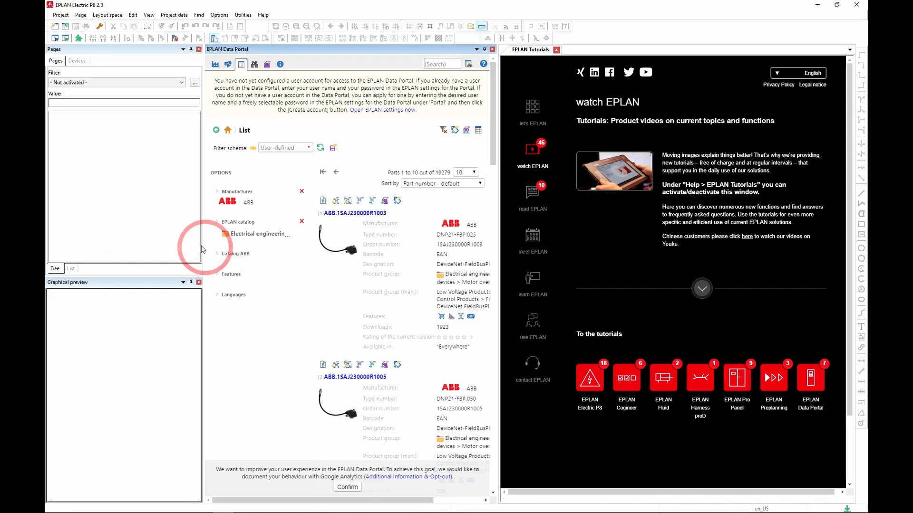
Return to the Excel parts list and enter A-B. as the MFG Short of item 1.
left_click_drag(46, 63, 547, 19)
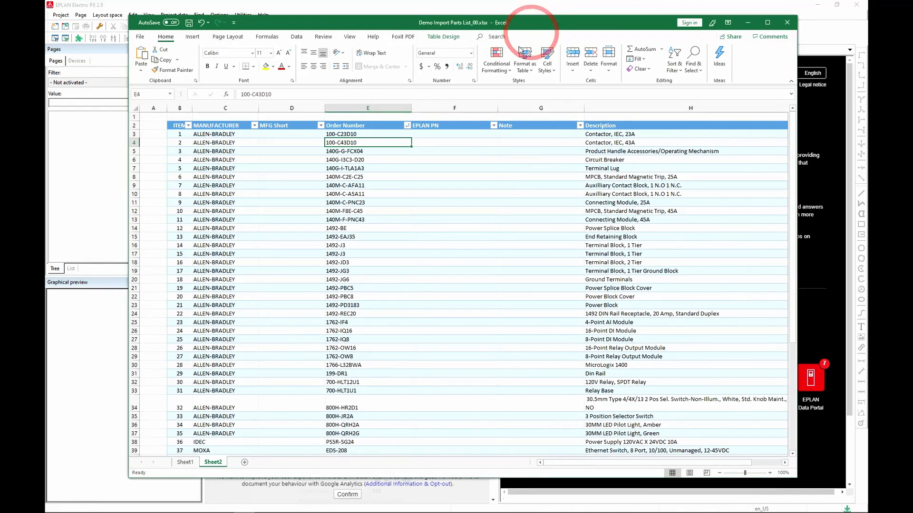
left_click(286, 134)
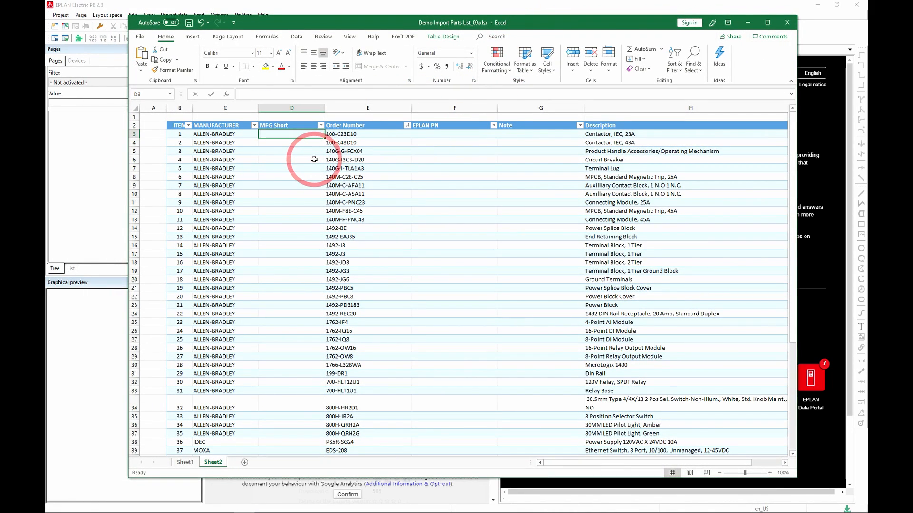
type("A-B.")
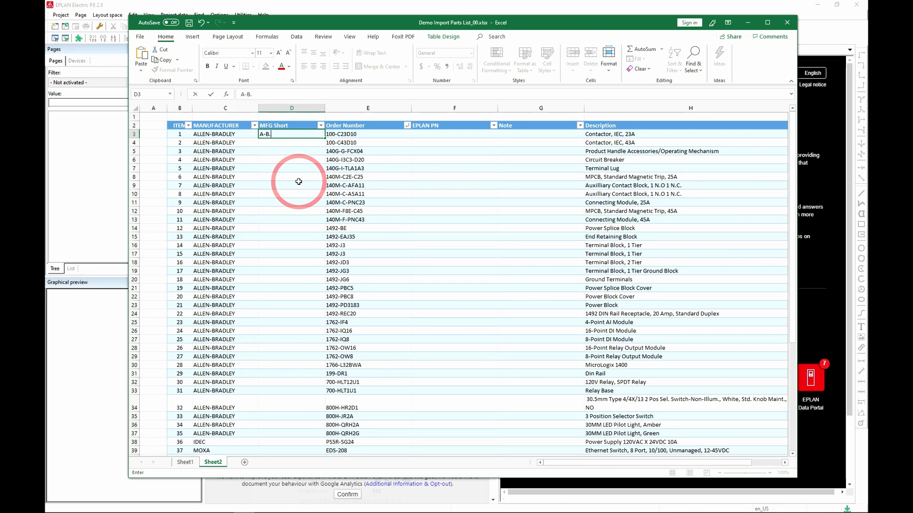
left_click(287, 161)
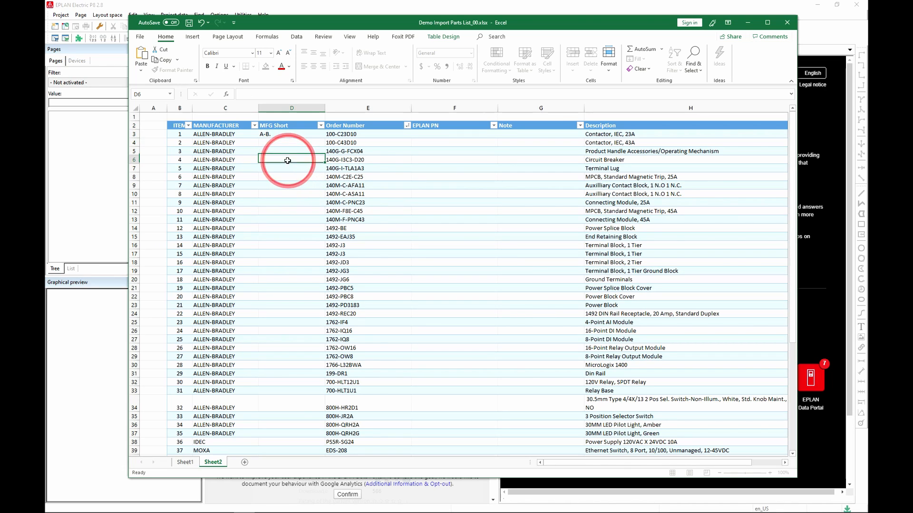
left_click(286, 142)
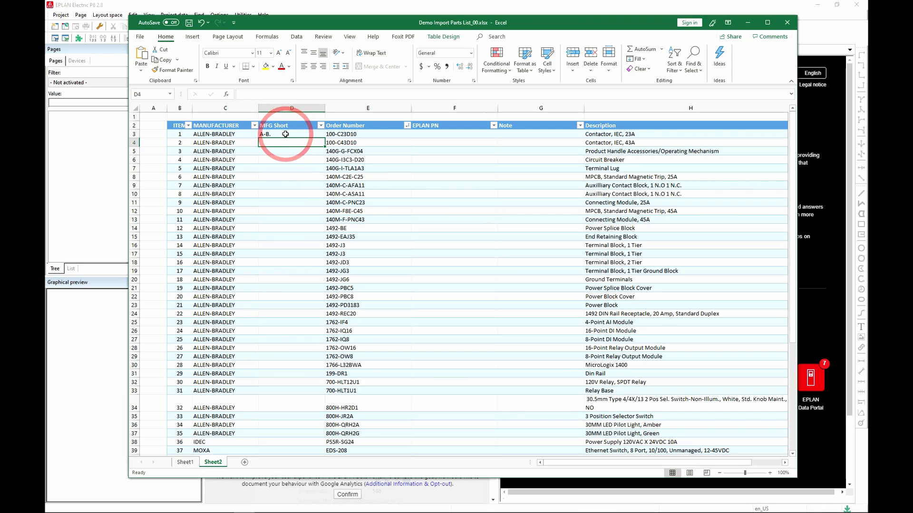
left_click(287, 134)
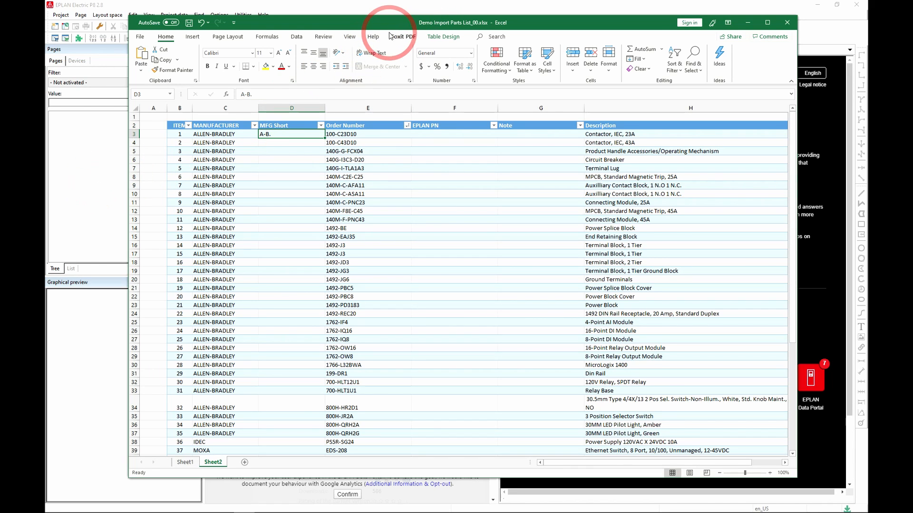
mouse_move(389, 14)
left_mouse_down()
mouse_move(386, 50)
mouse_move(387, 28)
left_mouse_up()
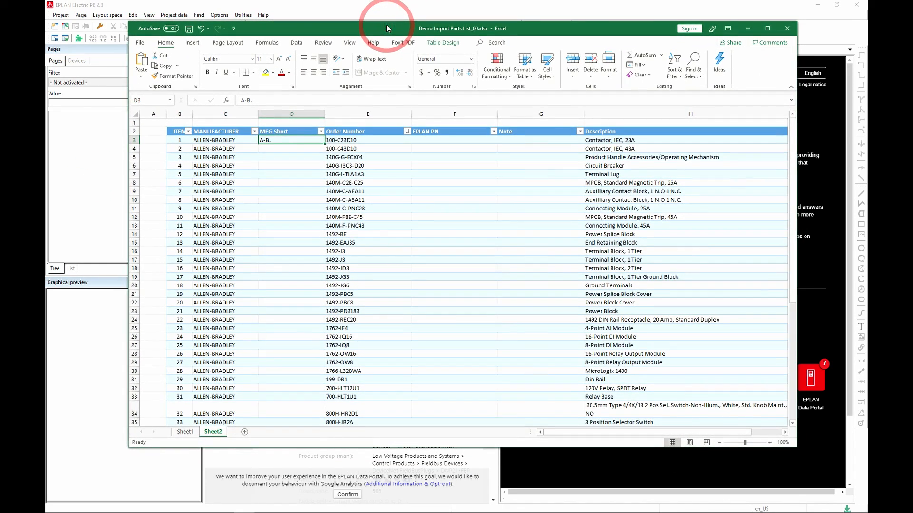
Narrow the MFG Short column and fill A-B. down through all the ALLEN-BRADLEY rows to item 35.
left_click(281, 165)
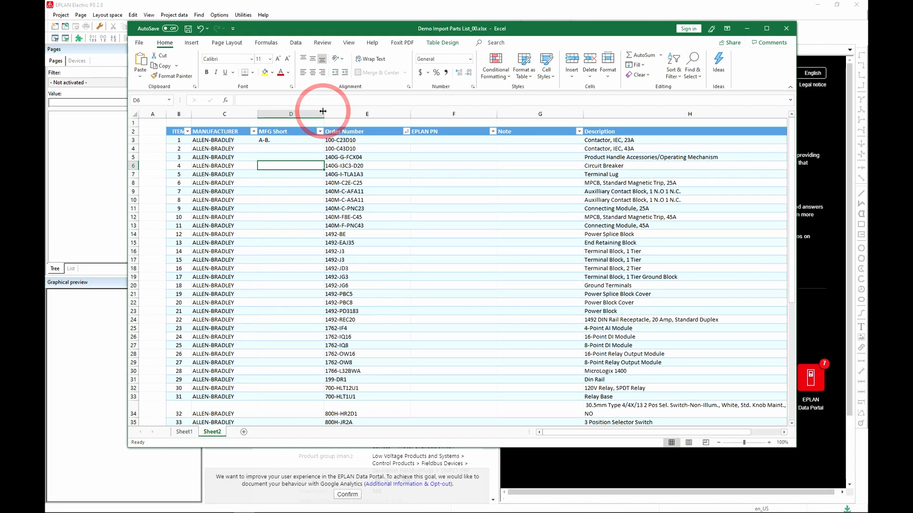
left_click_drag(324, 114, 296, 114)
left_click(275, 140)
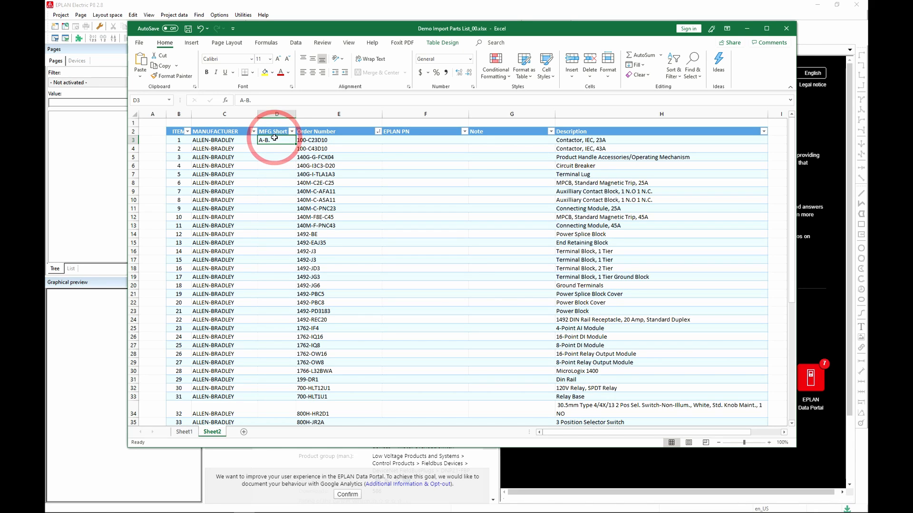
left_click_drag(273, 140, 278, 408)
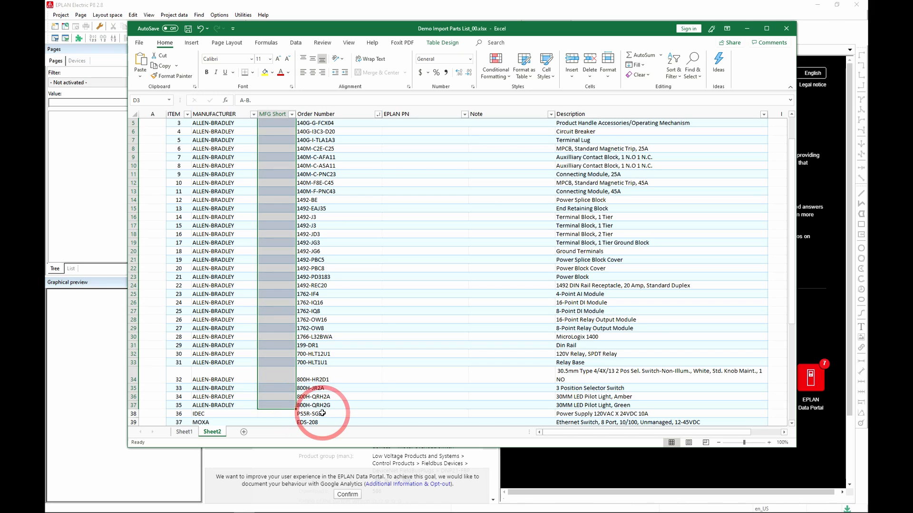
key("ctrl+d")
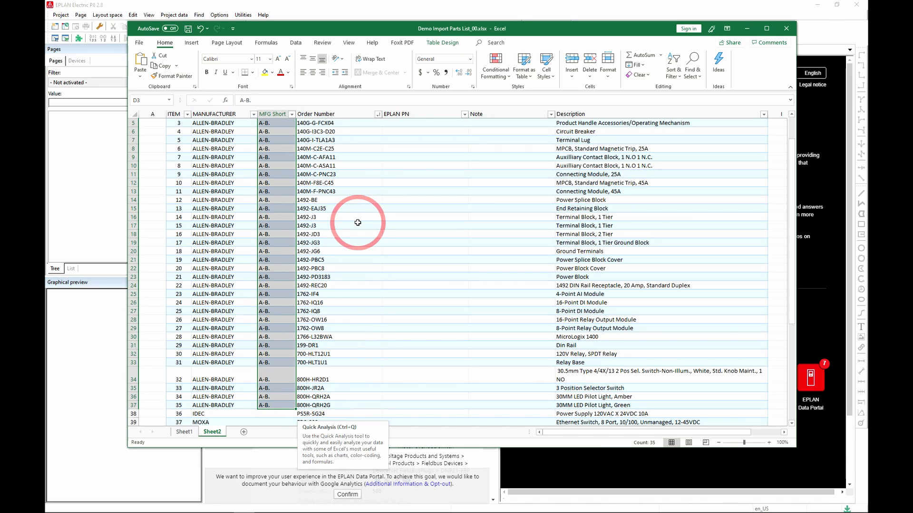
scroll(338, 191, "down", 4)
scroll(337, 191, "down", 3)
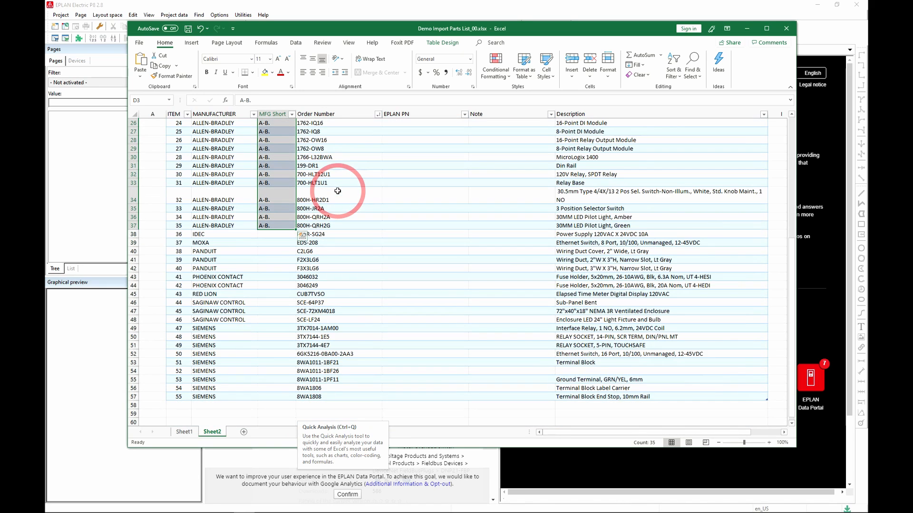
left_click(270, 235)
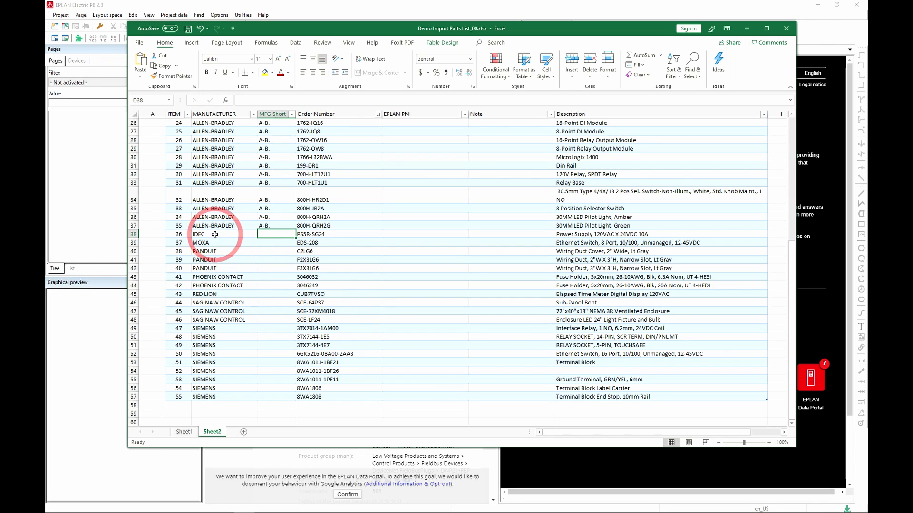
left_click_drag(214, 235, 215, 240)
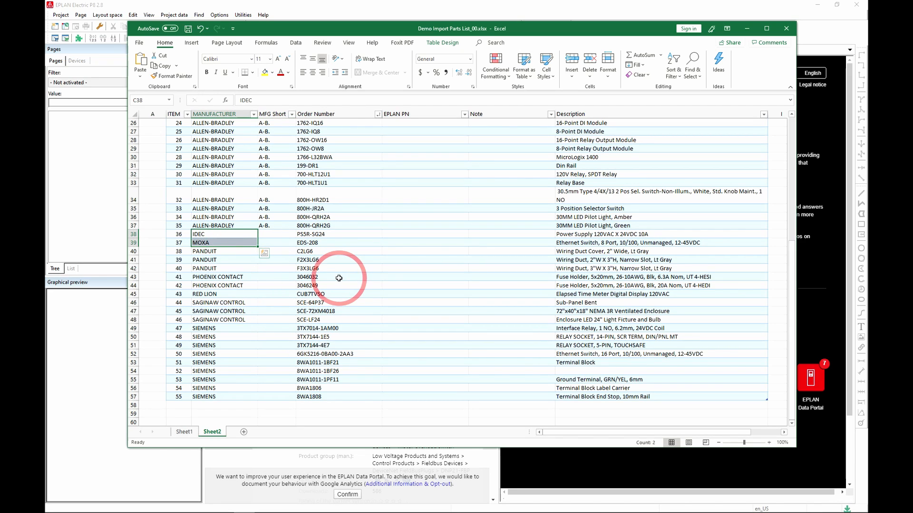
key("ctrl+q")
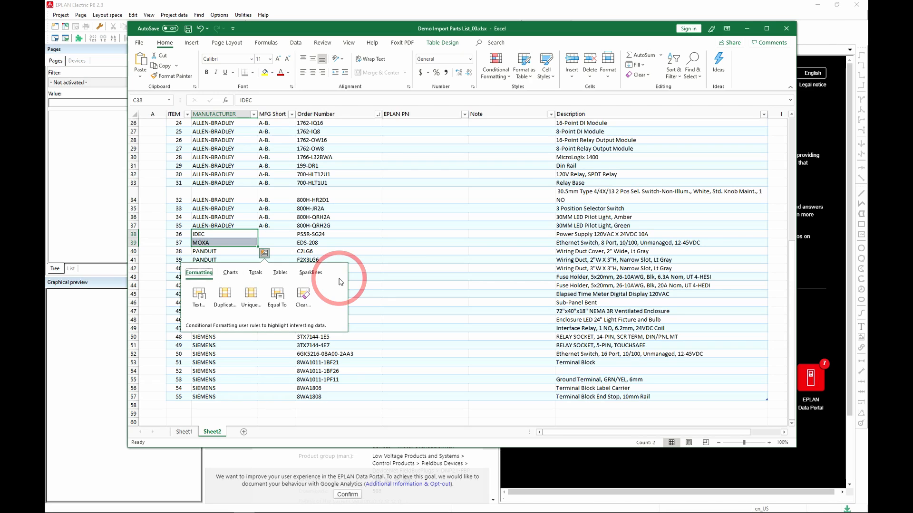
left_click(269, 235)
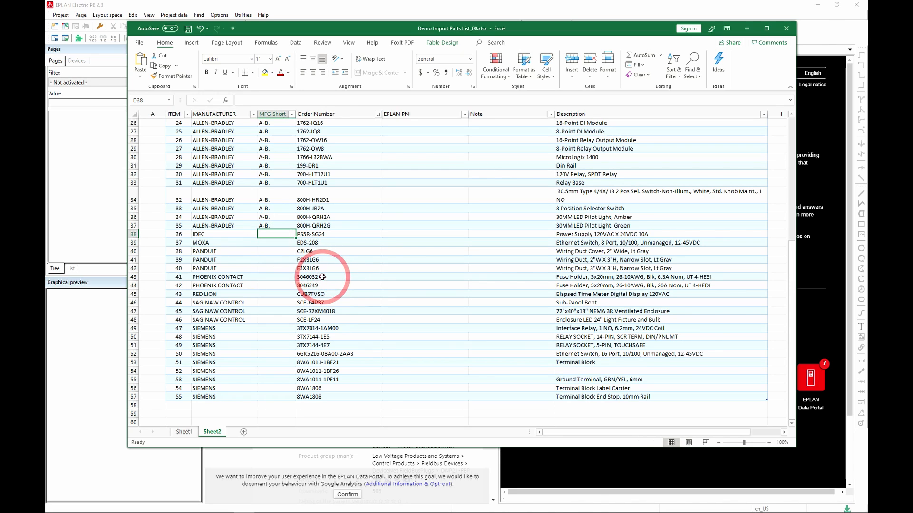
key("ctrl+v")
key("ctrl+z")
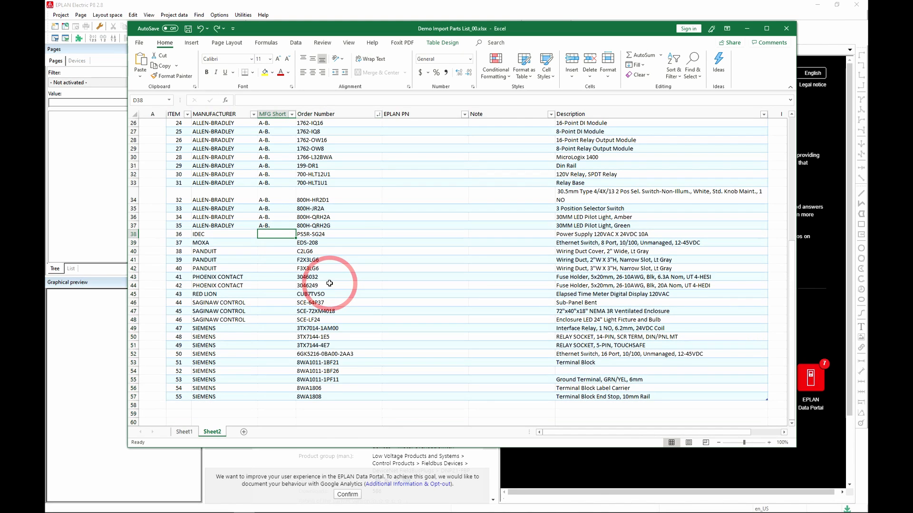
Copy the manufacturer names IDEC and MOXA into the MFG Short cells of items 36 and 37.
left_click_drag(220, 234, 226, 241)
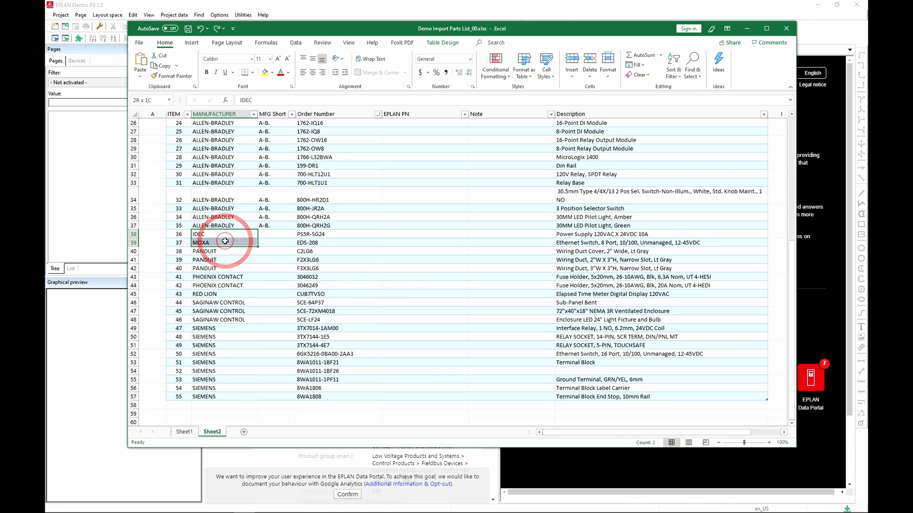
key("ctrl+c")
left_click(268, 234)
key("ctrl+v")
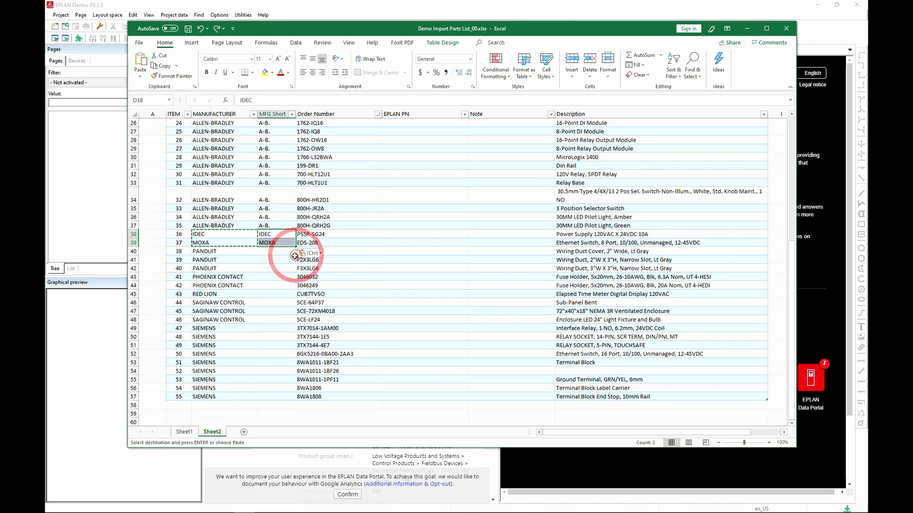
left_click(311, 253)
Enter PAN. as the MFG Short of item 38 and add a trailing period to the IDEC and MOXA short names.
left_click(268, 251)
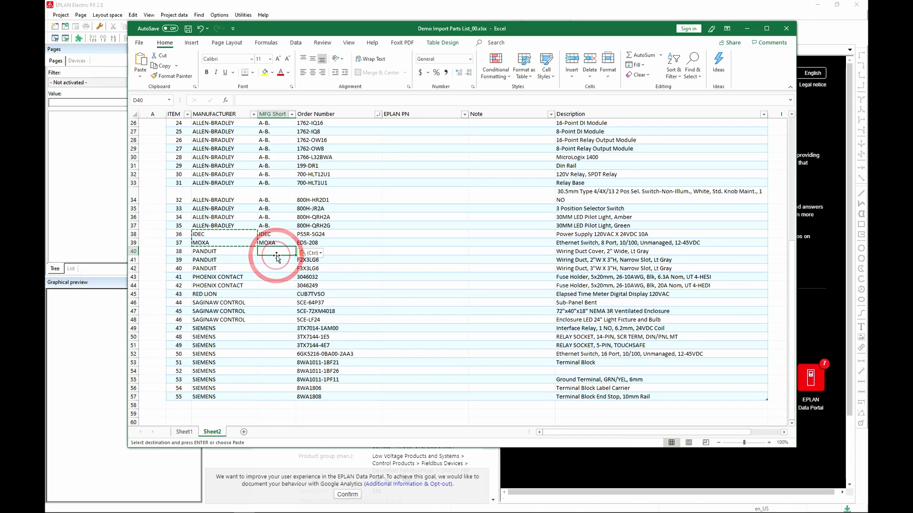
type("PAN")
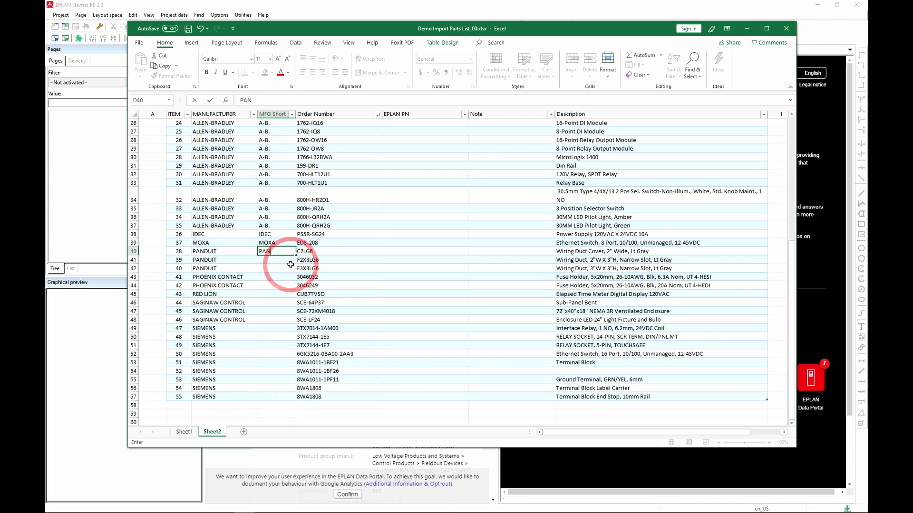
type(".")
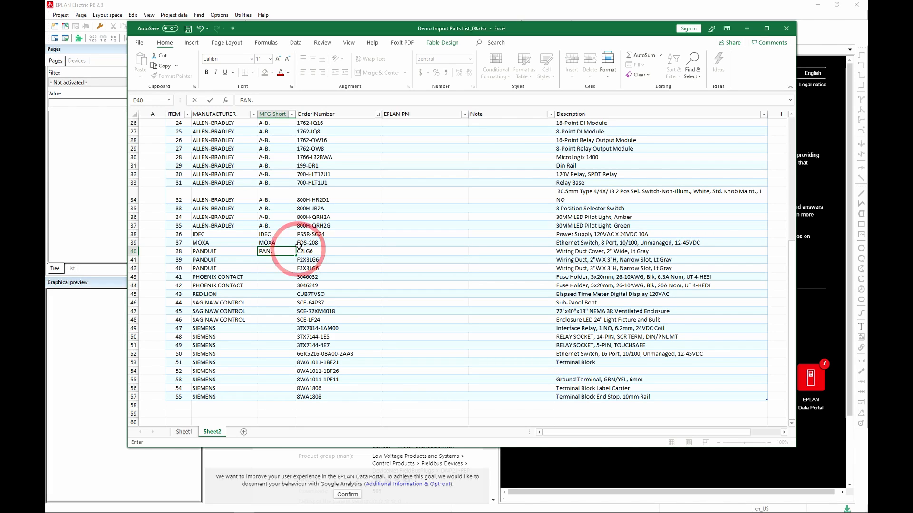
key("ctrl+Return")
double_click(283, 235)
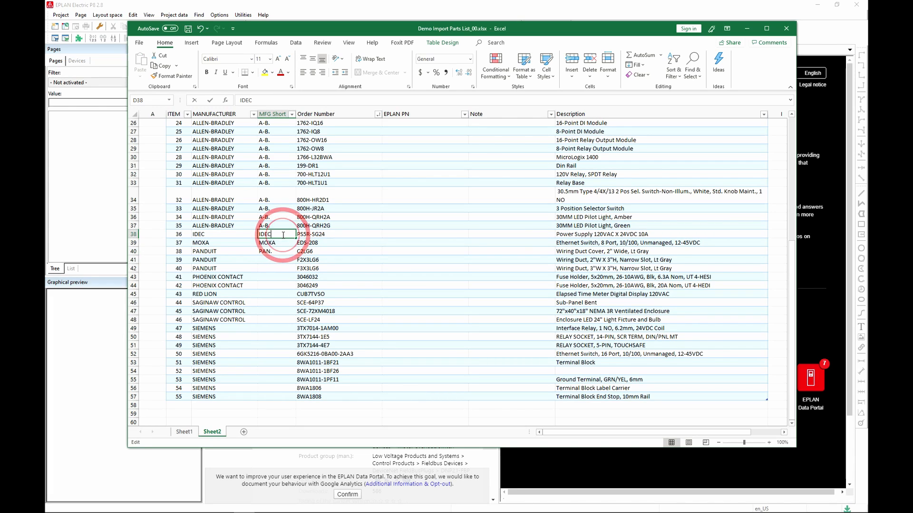
double_click(270, 243)
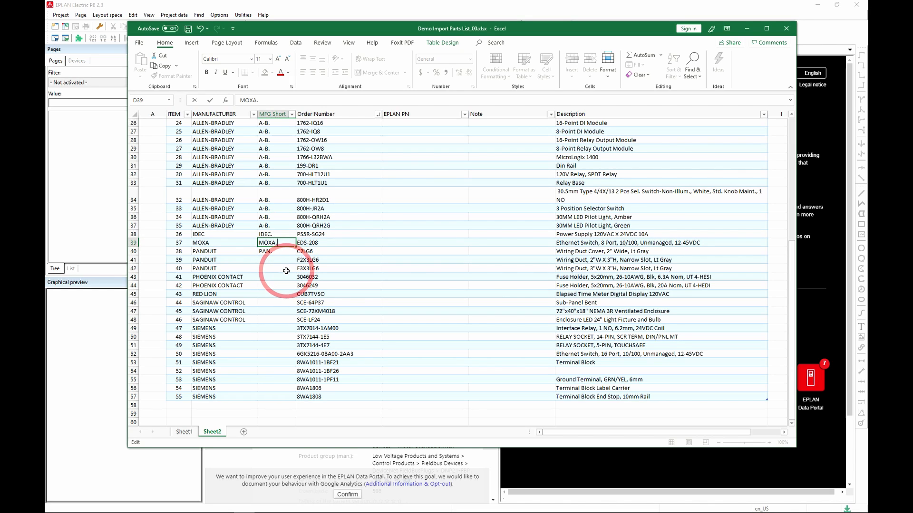
Enter NEW PART as the Note of item 1 in the parts list.
left_click(523, 141)
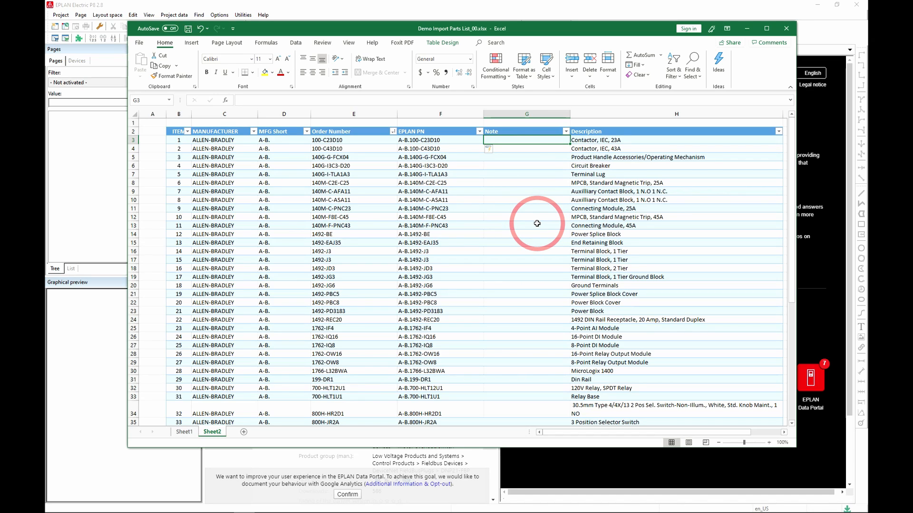
type("NEW PART")
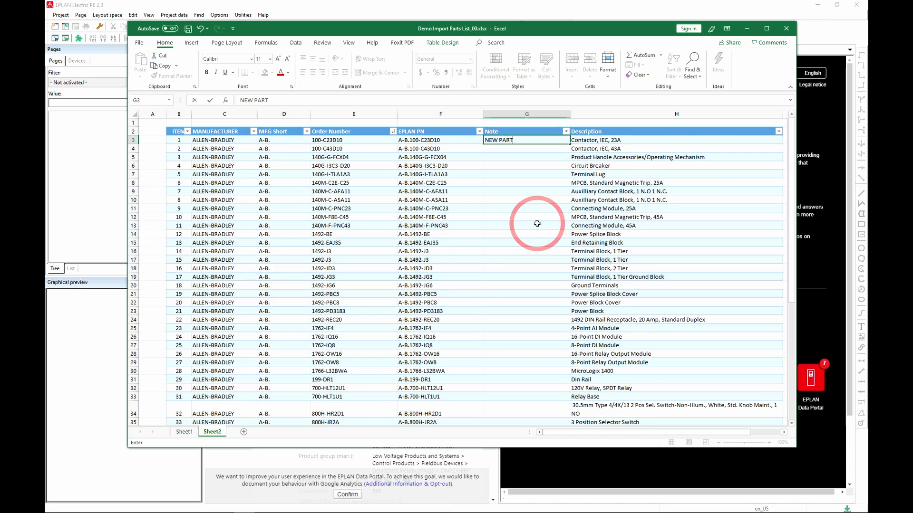
key("Return")
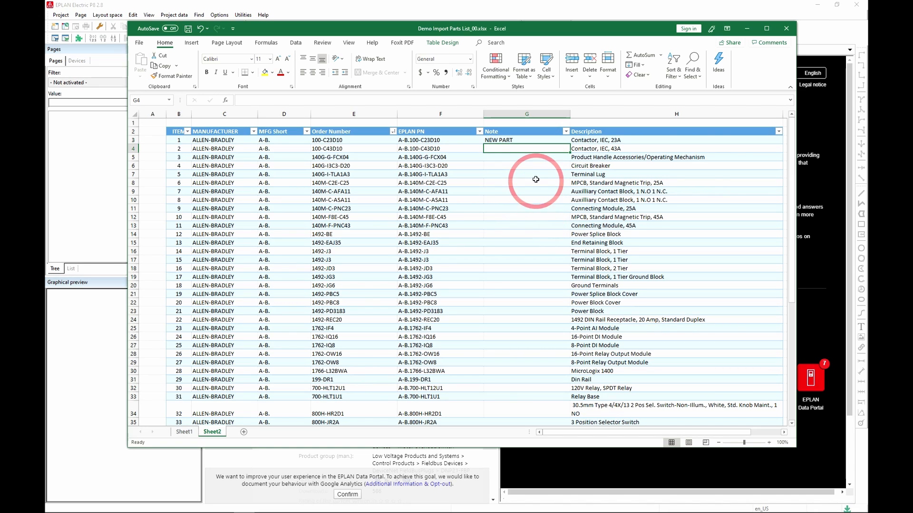
Fill NEW PART down the Note column from item 1 through item 55 and save the workbook.
left_click(522, 141)
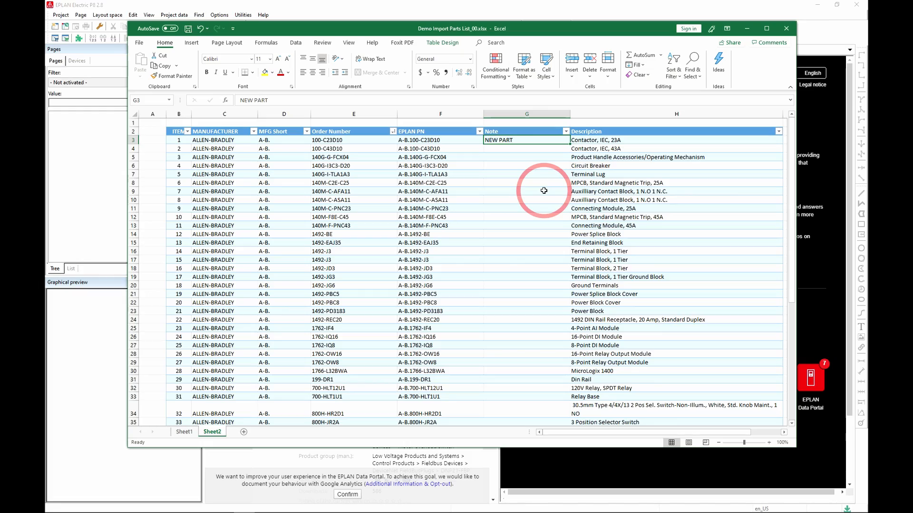
left_click_drag(520, 139, 513, 405)
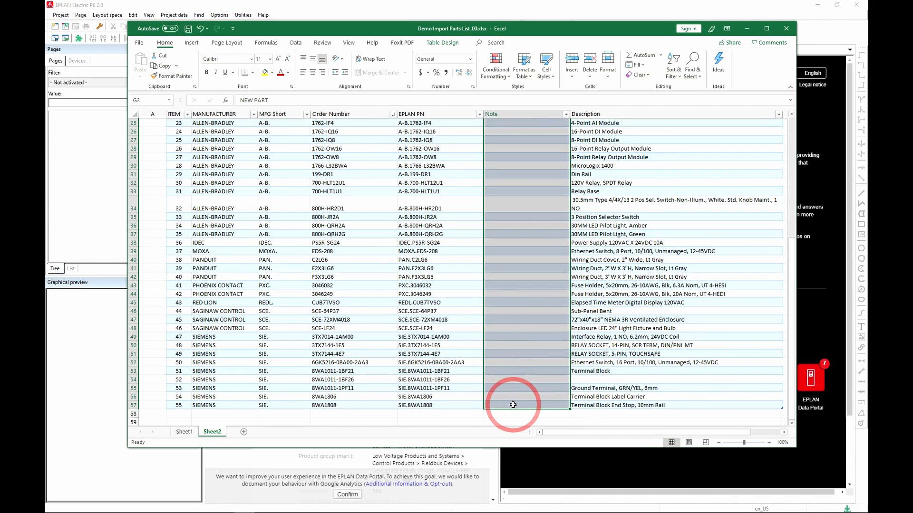
key("ctrl+v")
scroll(521, 332, "up", 8)
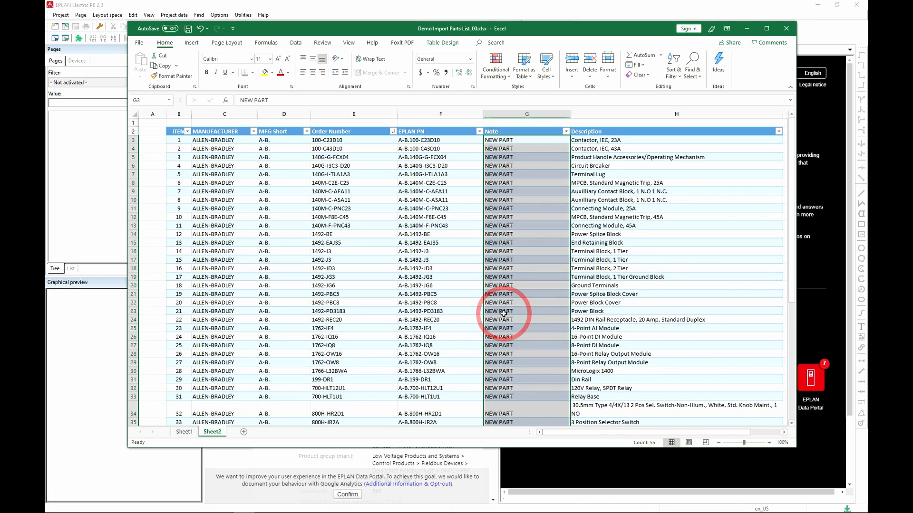
scroll(494, 291, "down", 2)
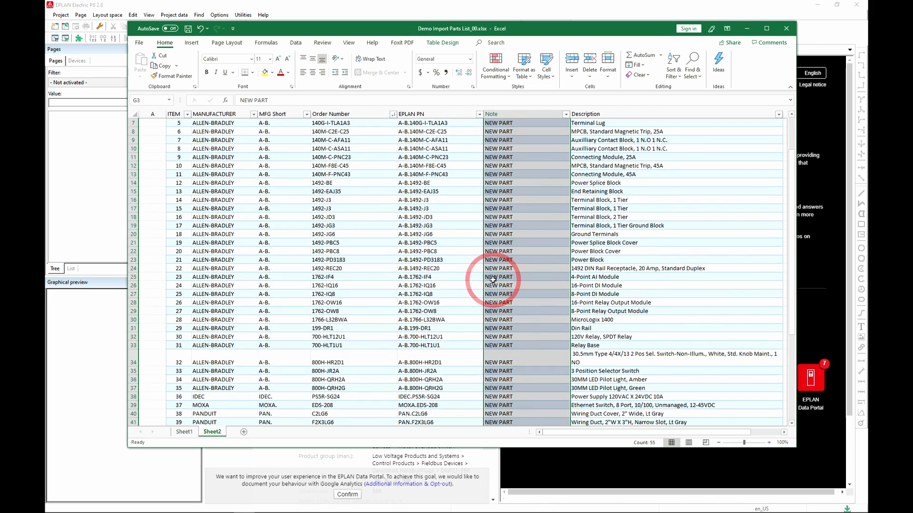
scroll(495, 281, "up", 2)
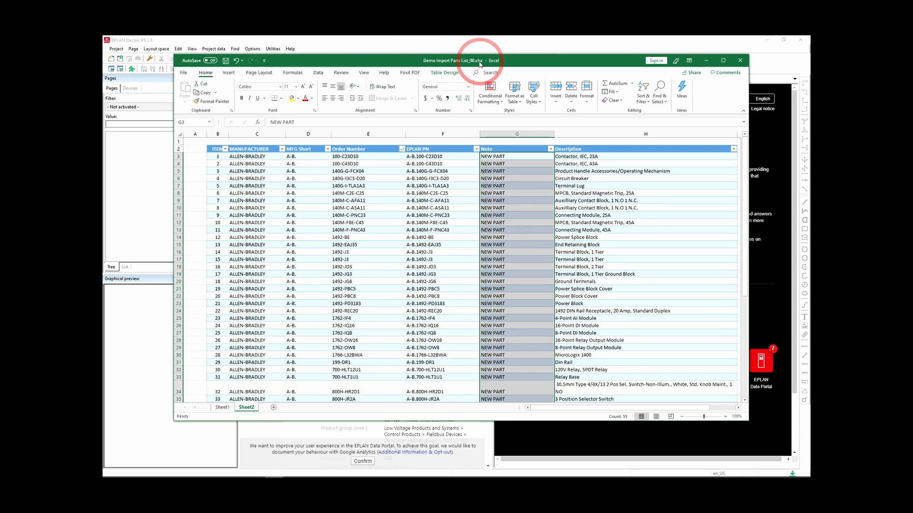
left_click(225, 60)
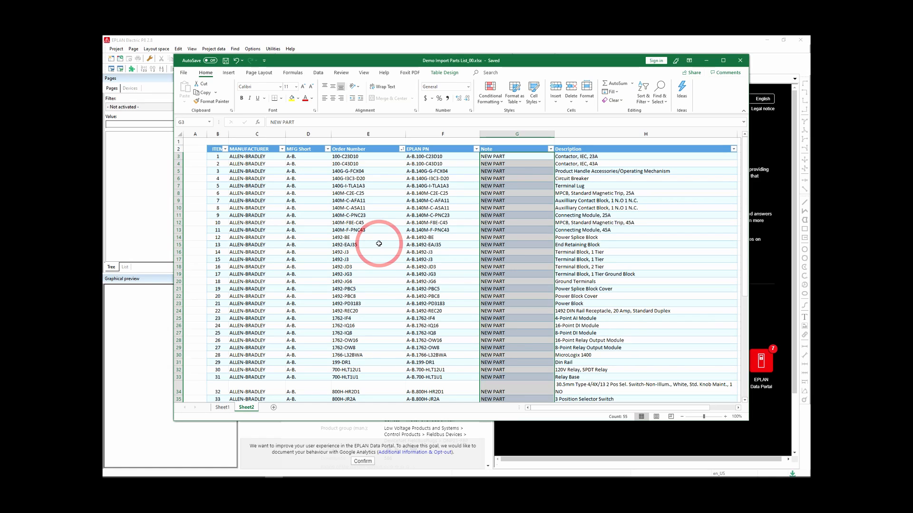
Look over Sheet1 of the parts list workbook and return to Sheet2.
left_click_drag(596, 64, 587, 94)
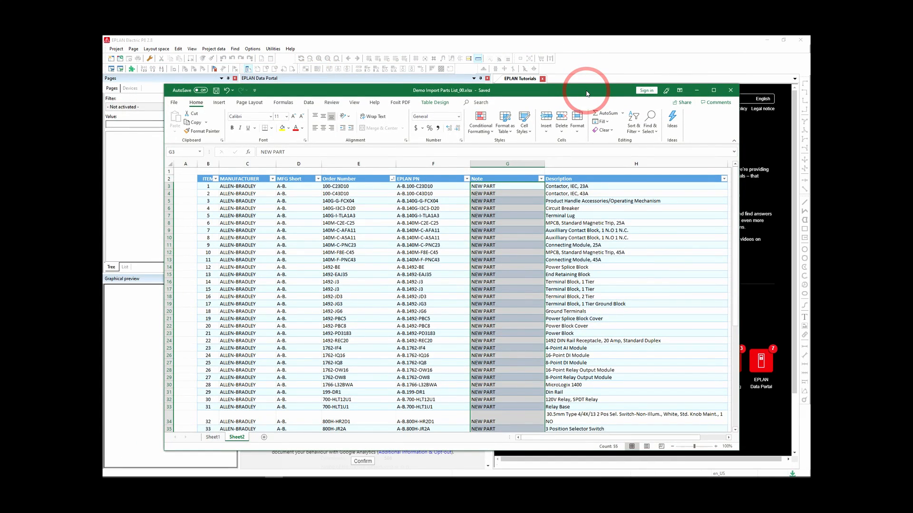
left_click(215, 437)
left_click(237, 437)
left_click(213, 437)
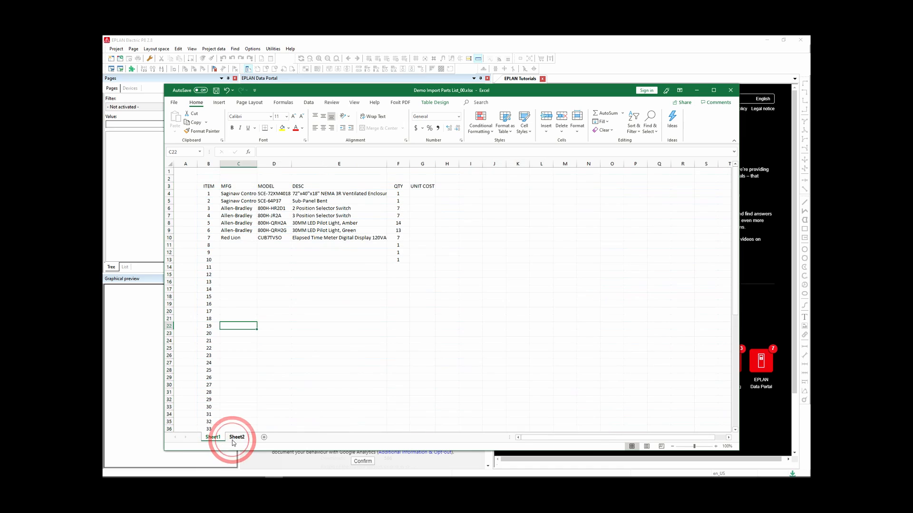
left_click(237, 437)
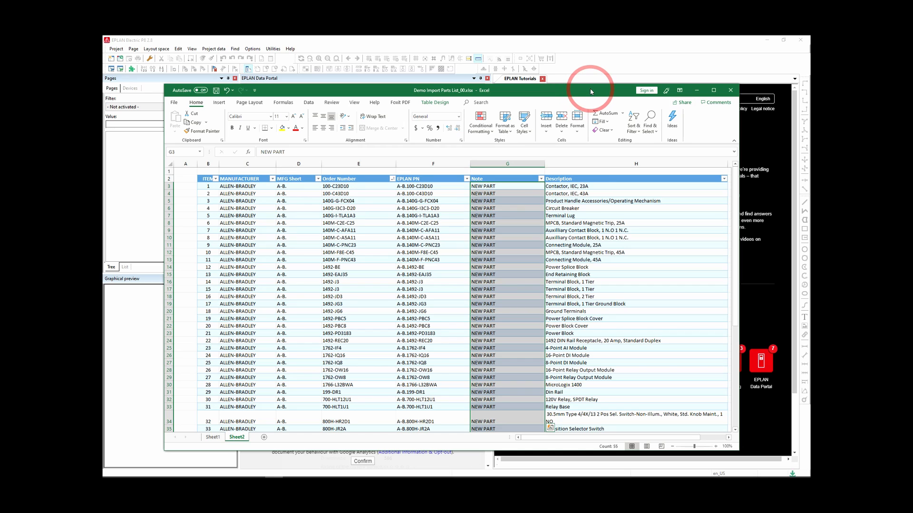
Move the parts list workbook aside and open DEMO PARTS.xlsx from the DEMO folder in a maximized window.
left_click_drag(591, 91, 103, 86)
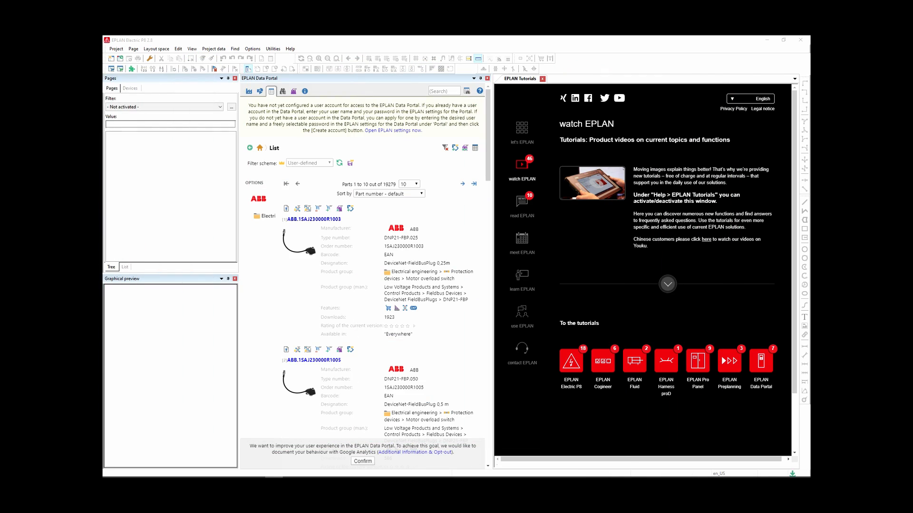
mouse_move(215, 475)
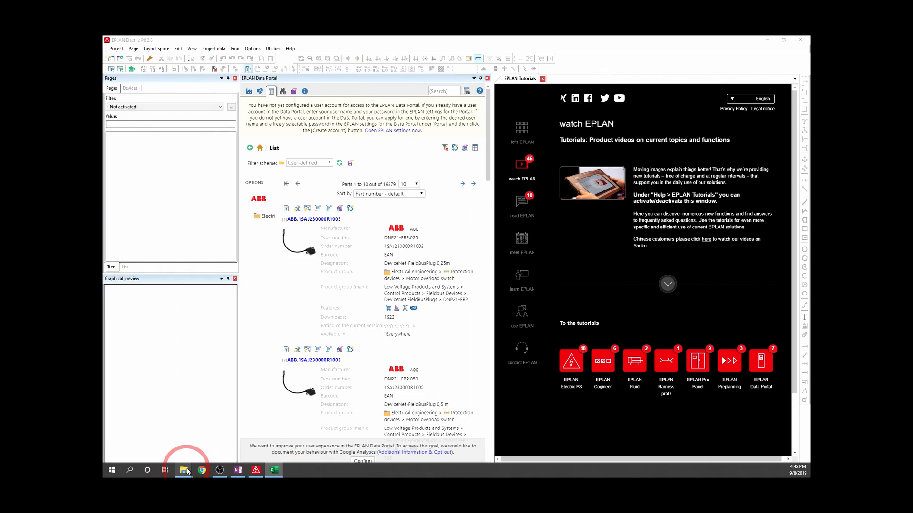
left_click(179, 435)
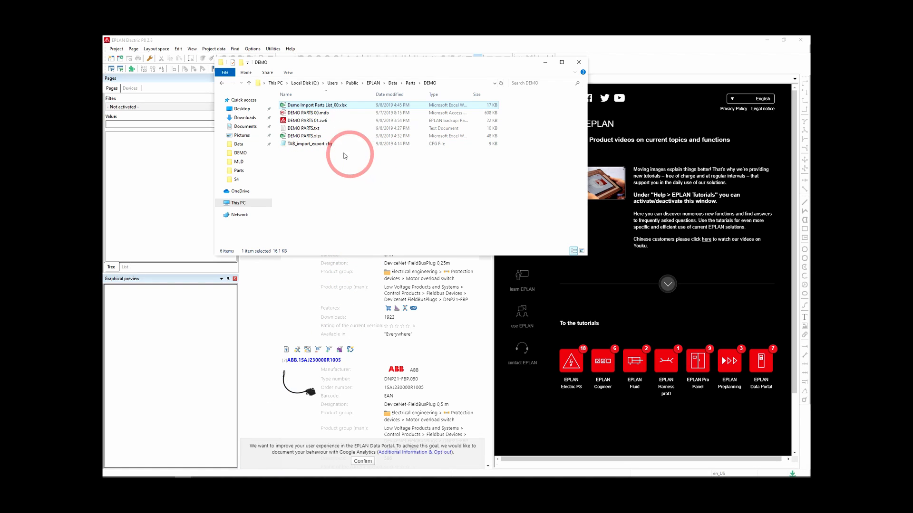
right_click(309, 138)
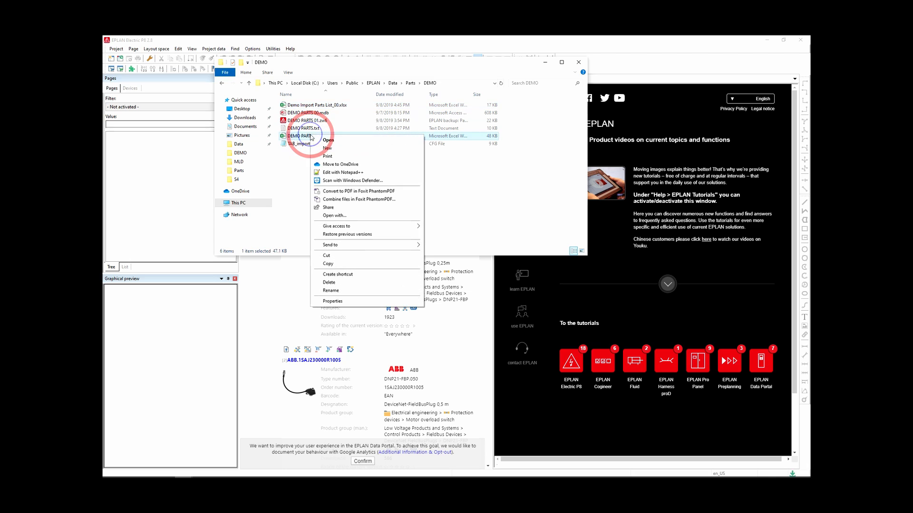
left_click(391, 165)
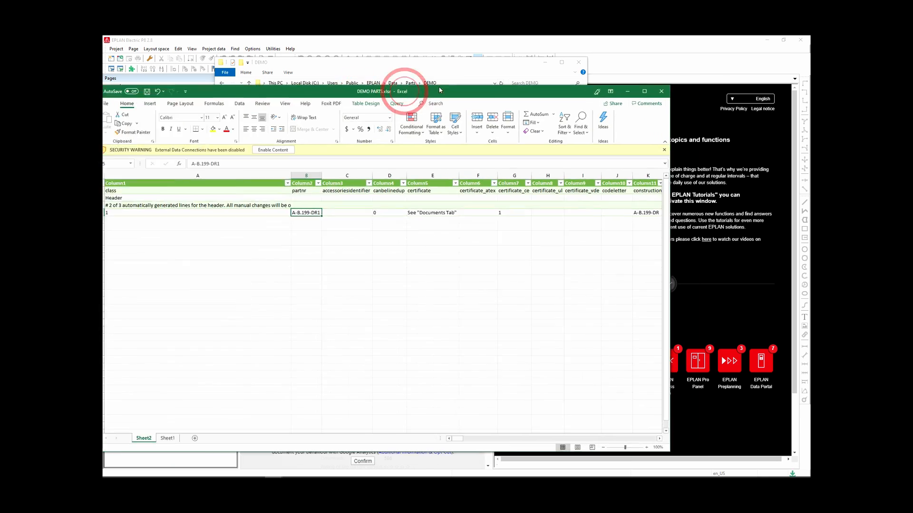
left_click(702, 59)
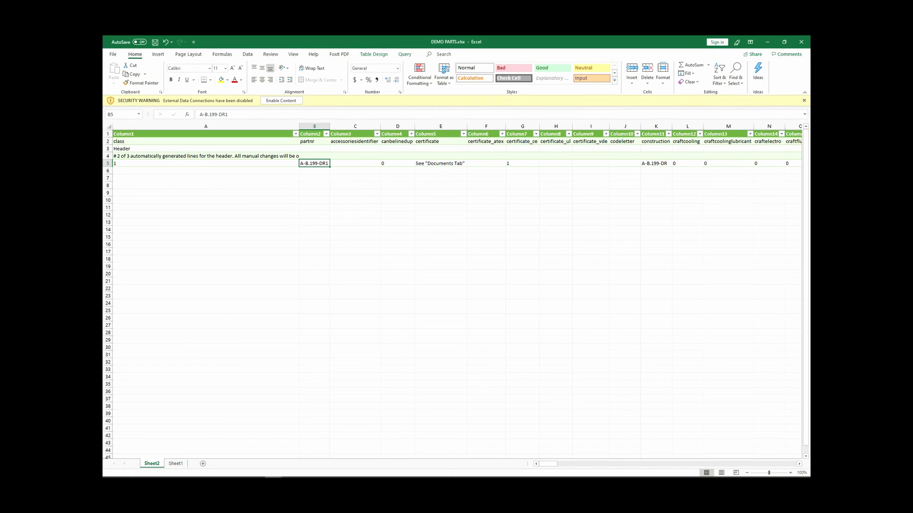
Bring the parts list workbook in front of DEMO PARTS.xlsx, enlarge its window and copy the EPLAN PN entries of items 1 to 55.
key("alt+Tab")
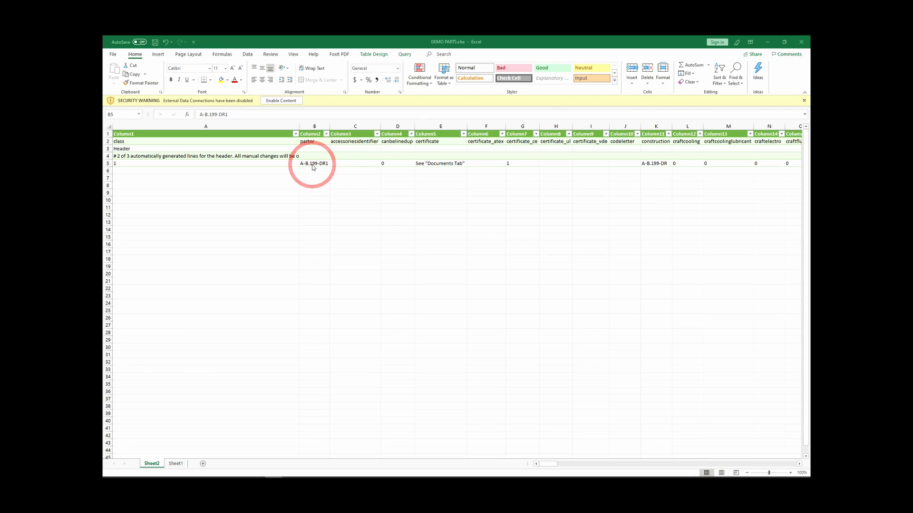
left_click_drag(103, 155, 580, 138)
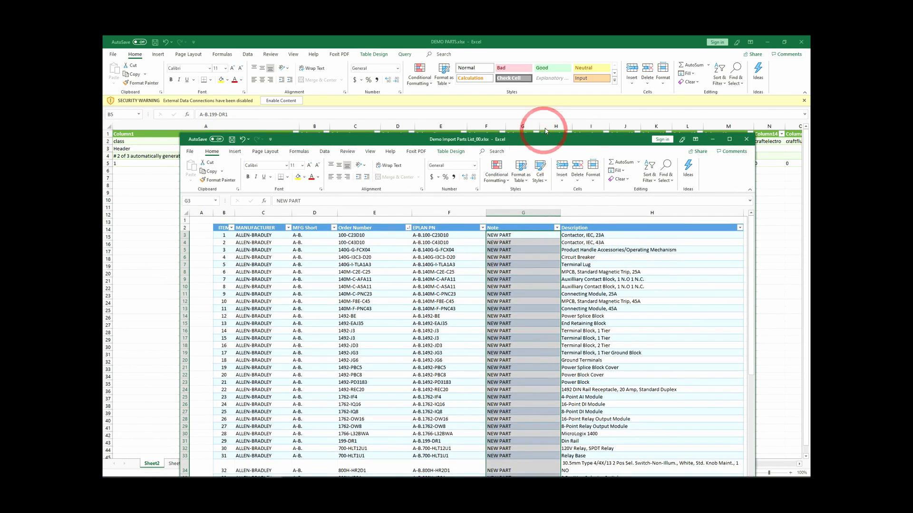
left_click_drag(546, 140, 522, 72)
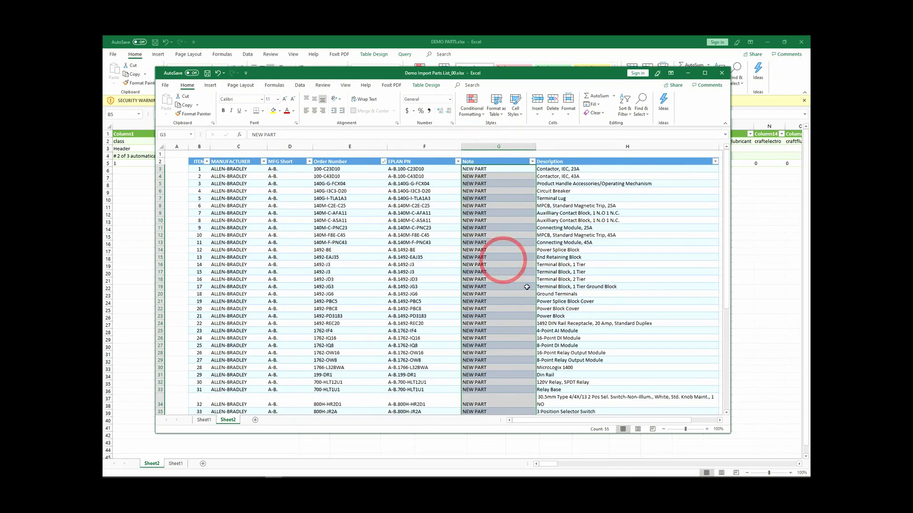
left_click_drag(536, 432, 538, 477)
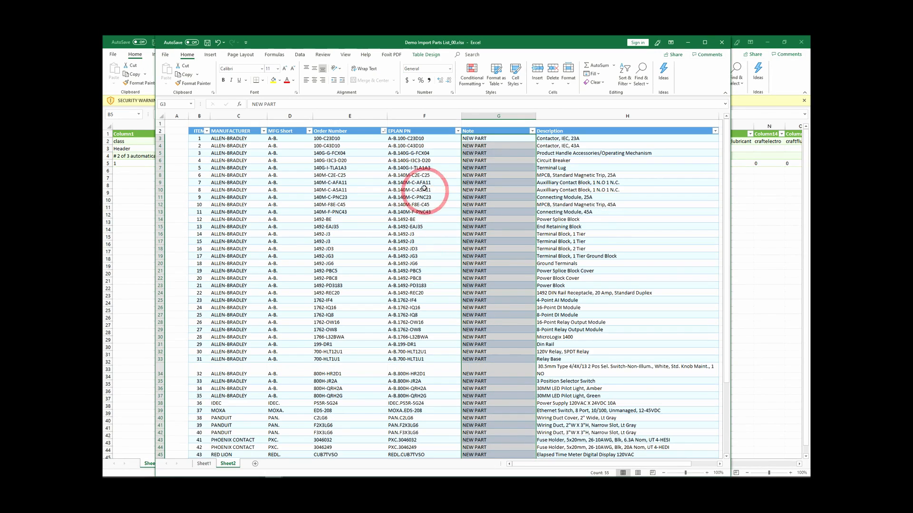
left_click(422, 138)
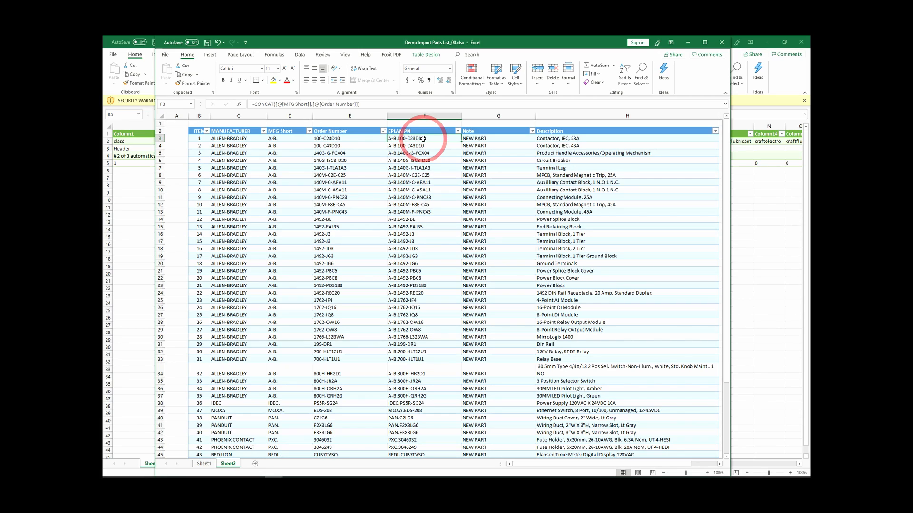
left_click_drag(423, 138, 413, 438)
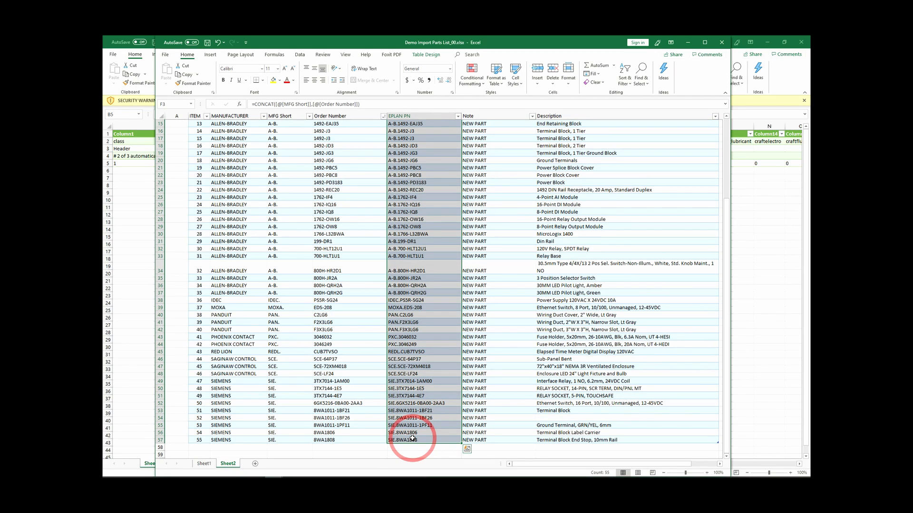
key("ctrl+c")
Paste the copied EPLAN part numbers as values only into the partnr column of DEMO PARTS.xlsx, starting in cell B6.
left_click_drag(562, 42, 103, 43)
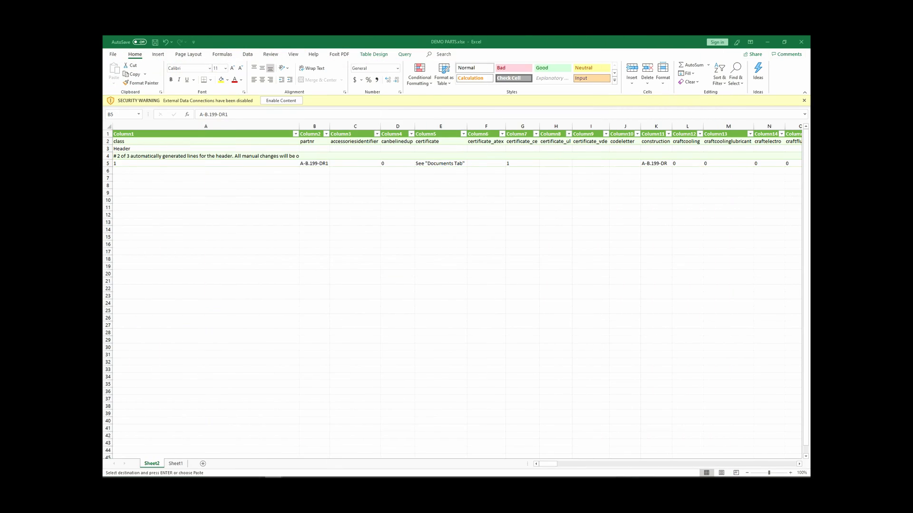
left_click(318, 172)
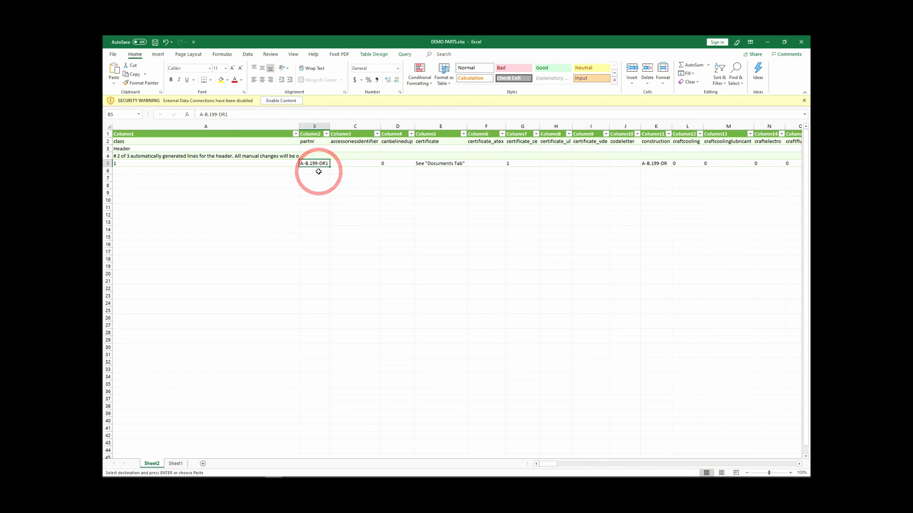
left_click(319, 171)
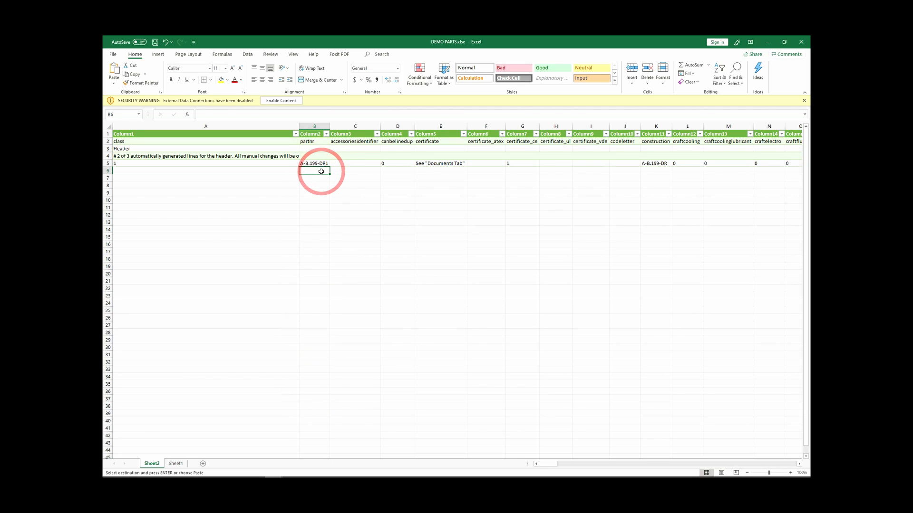
right_click(322, 174)
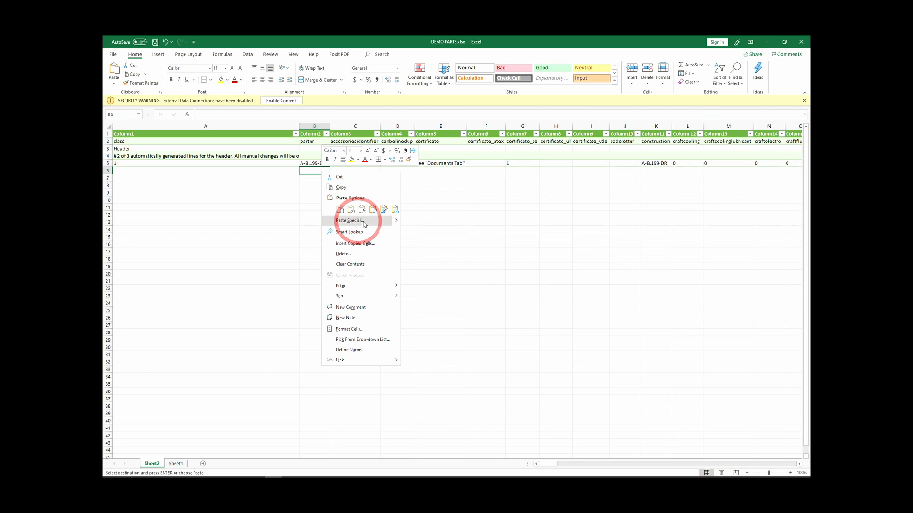
mouse_move(397, 224)
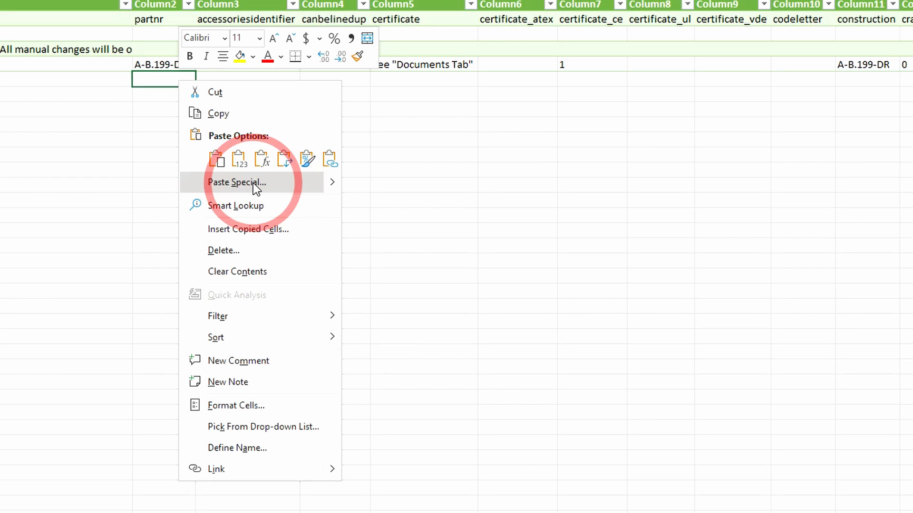
mouse_move(331, 185)
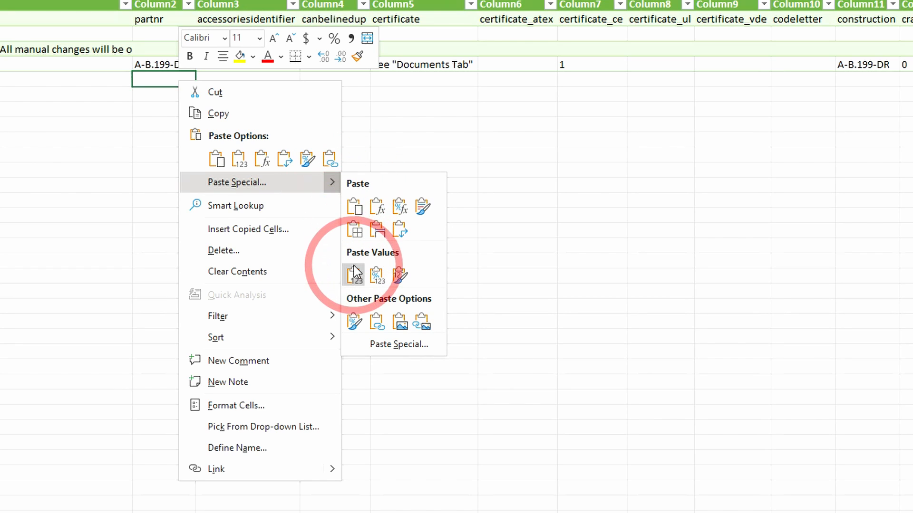
left_click(361, 284)
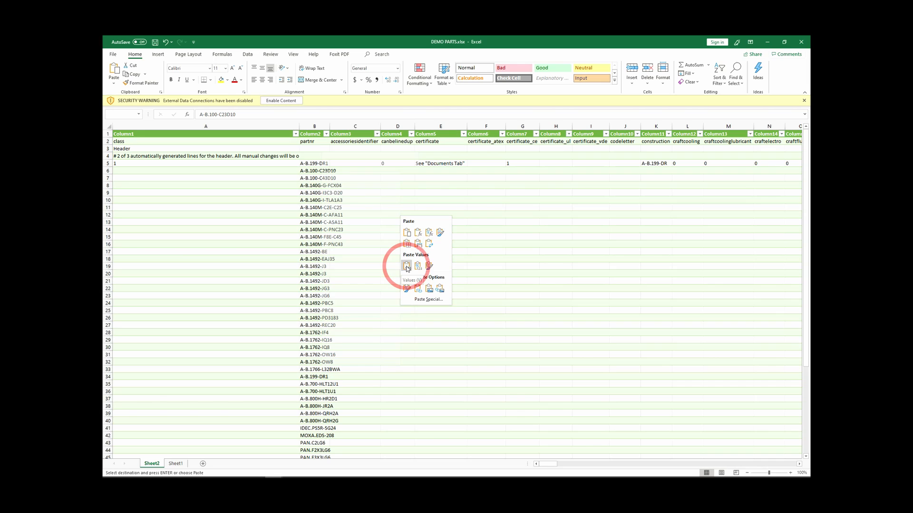
left_click(407, 267)
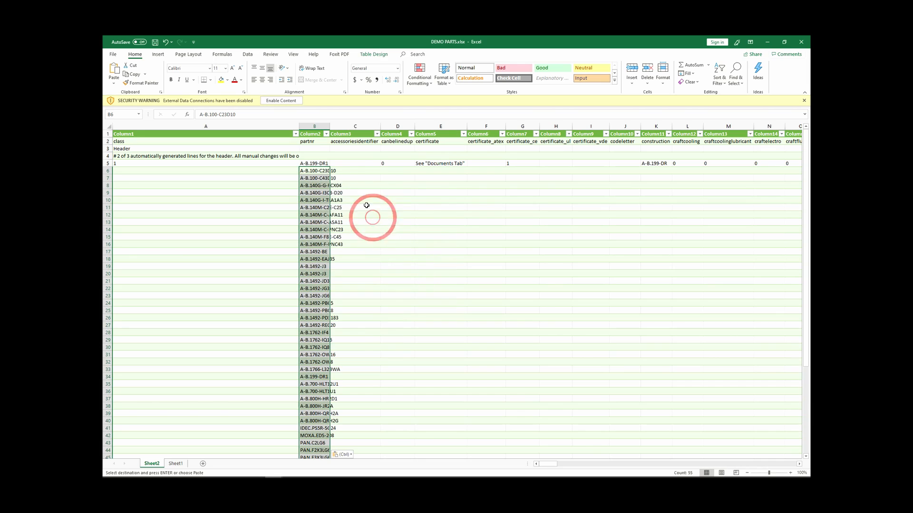
Widen the partnr column so the full part numbers fit.
left_click_drag(330, 126, 354, 124)
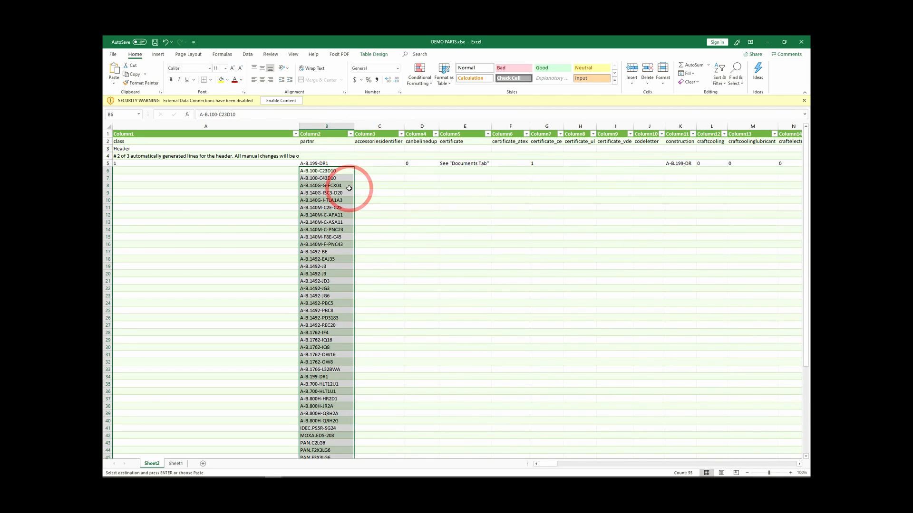
scroll(346, 185, "down", 2)
scroll(343, 192, "up", 2)
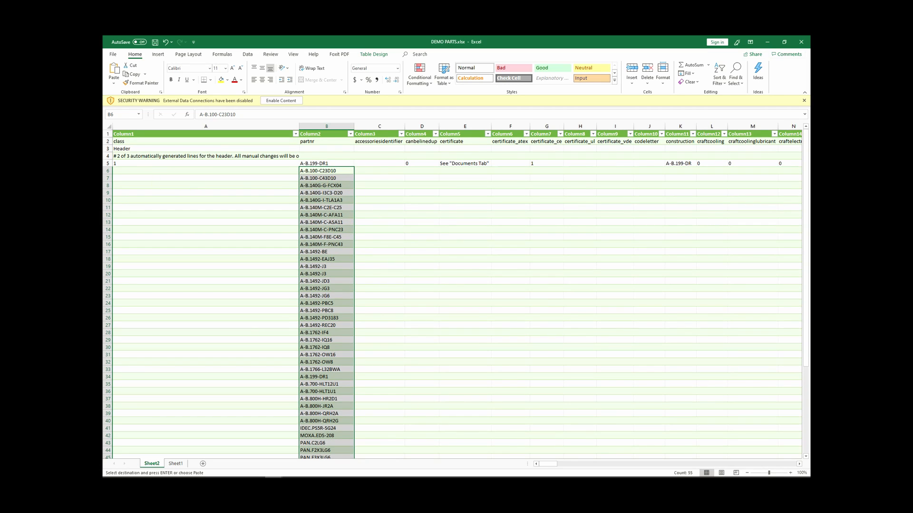
Bring the parts list workbook forward and fill the first EPLAN PN entry with yellow to mark that column as transferred.
left_click_drag(103, 82, 575, 85)
scroll(407, 219, "up", 5)
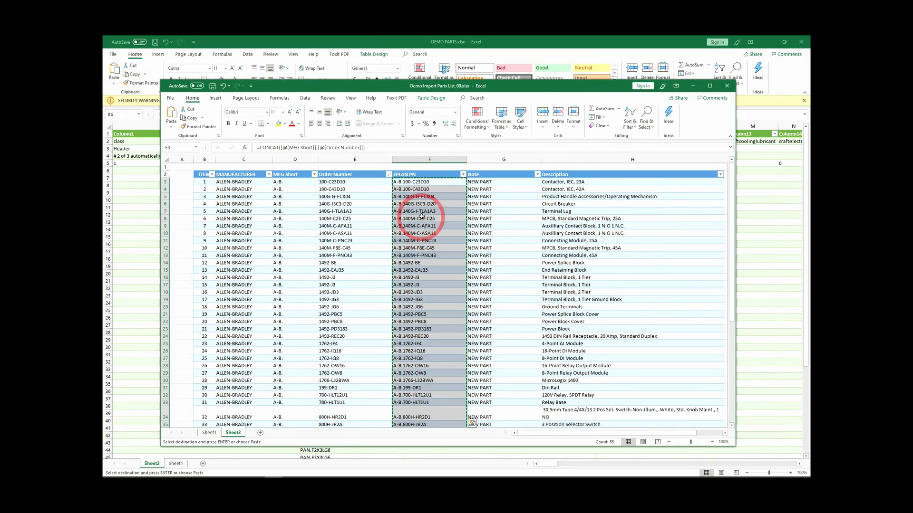
left_click(435, 181)
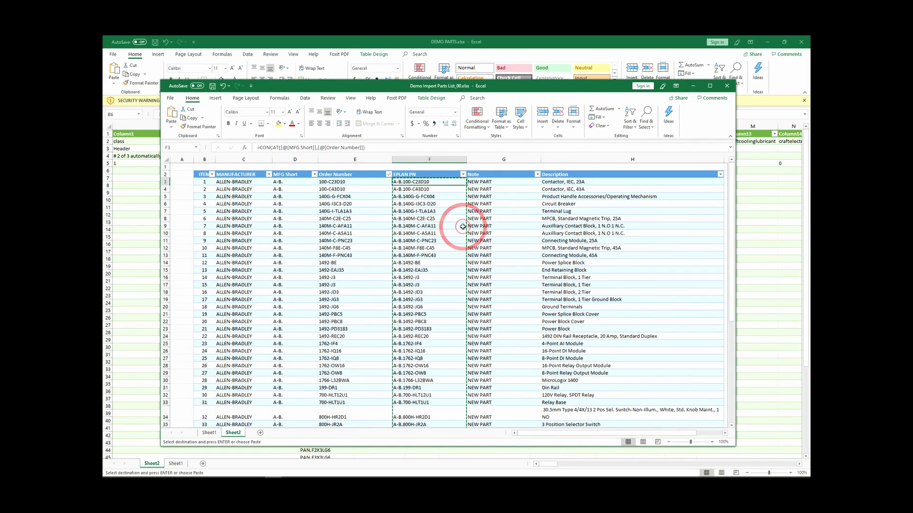
left_click(279, 124)
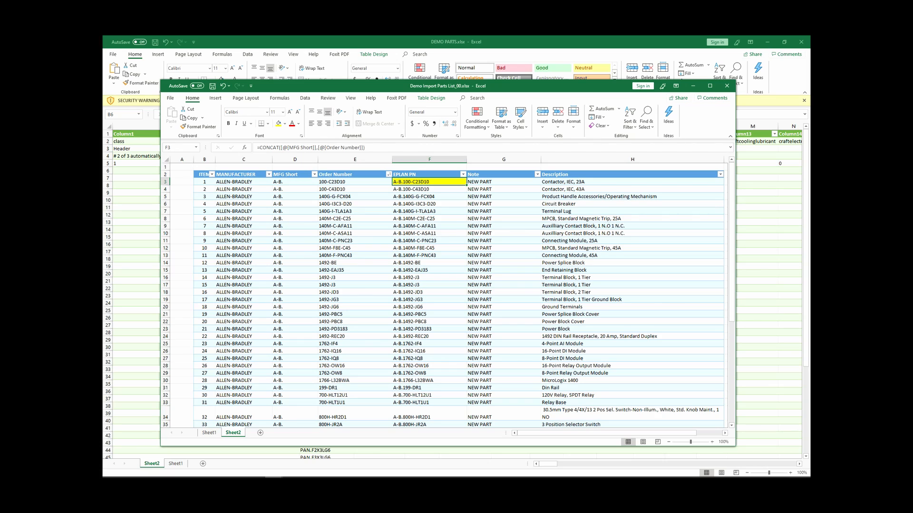
Return to the parts list workbook and fill the first Note entry, cell G3, with yellow, clearing the copy selection.
left_click(237, 481)
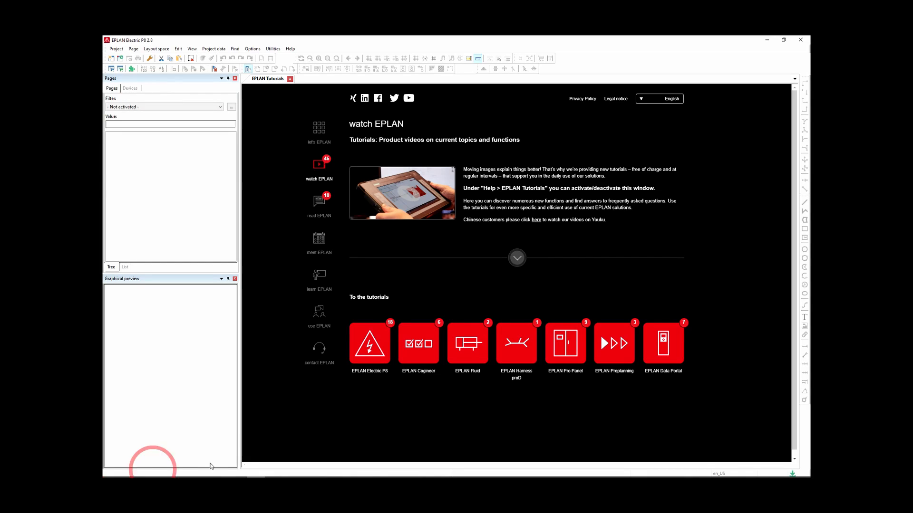
left_click(274, 472)
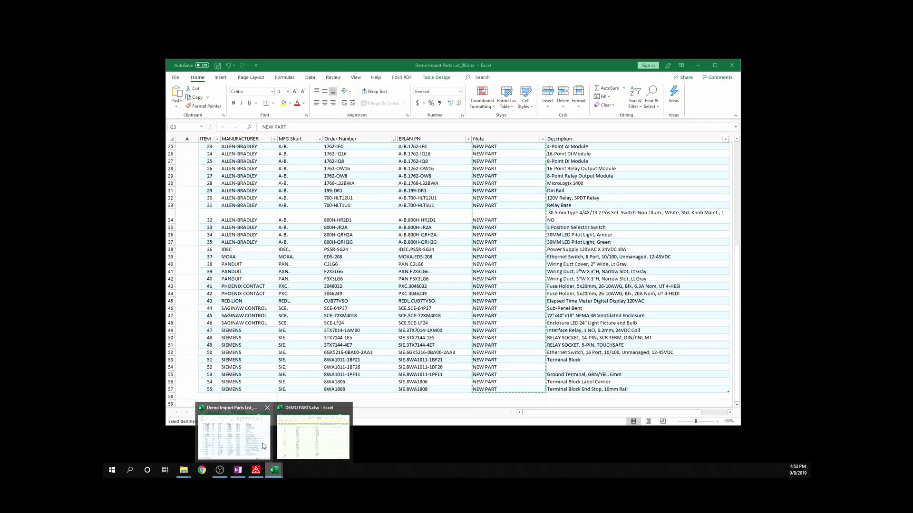
left_click(247, 432)
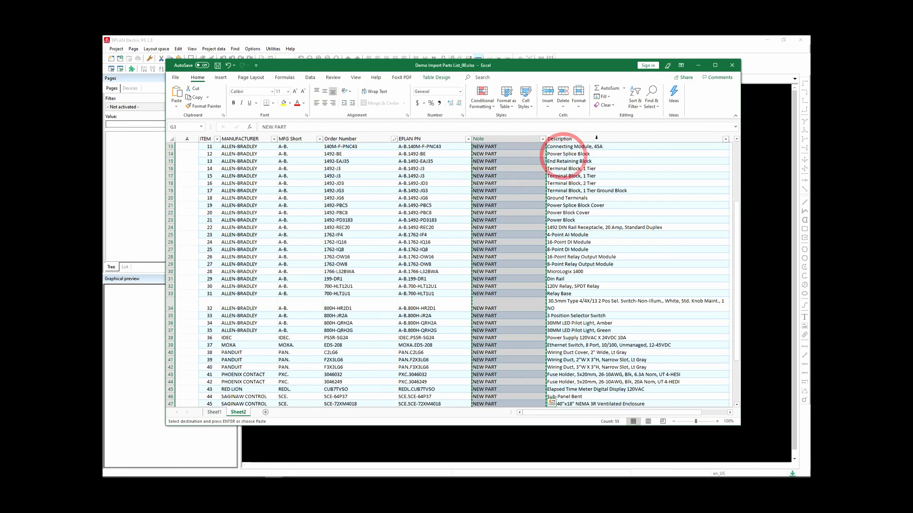
scroll(596, 137, "up", 4)
left_click(530, 161)
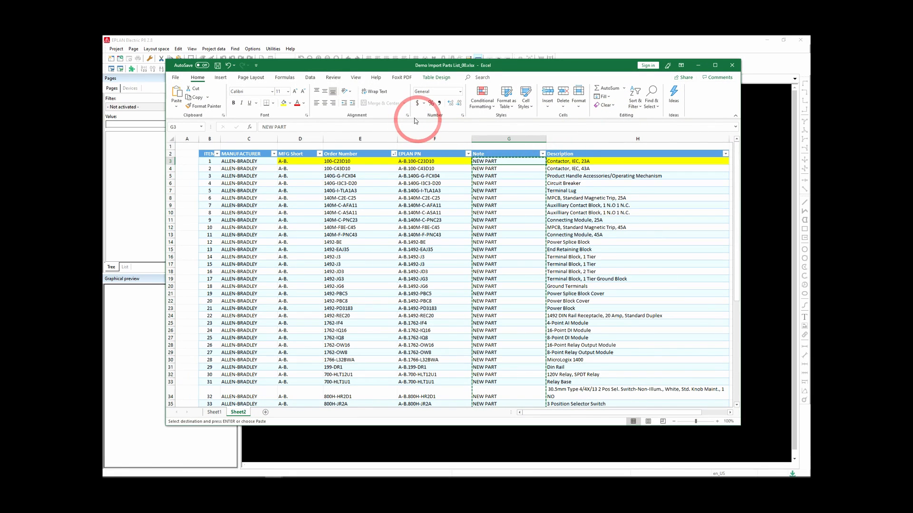
key("Escape")
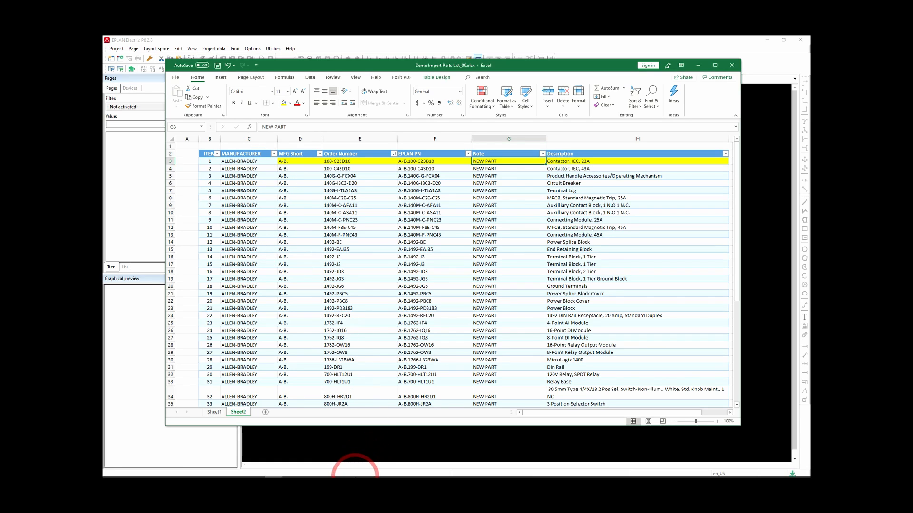
Switch to DEMO PARTS.xlsx and look through the columns beyond note and ordernr for data in the new part rows.
mouse_move(326, 470)
mouse_move(279, 470)
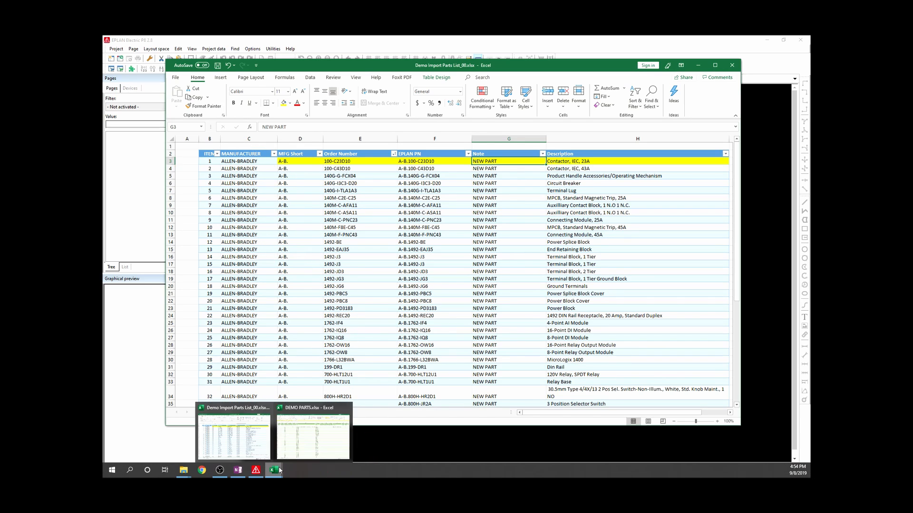
left_click(303, 422)
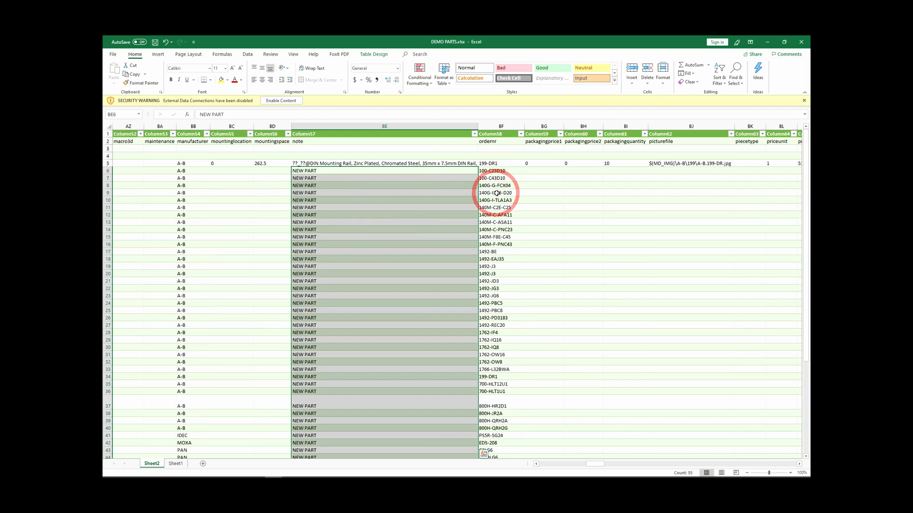
scroll(556, 226, "down", 1)
scroll(556, 225, "up", 1)
key("Right")
key("Right")
key("Right")
key("Right")
key("Right")
key("Right")
key("Right")
key("Right")
key("Right")
key("Right")
key("Right")
key("Right")
key("Right")
key("Right")
key("Right")
key("Right")
key("Right")
key("Right")
key("Right")
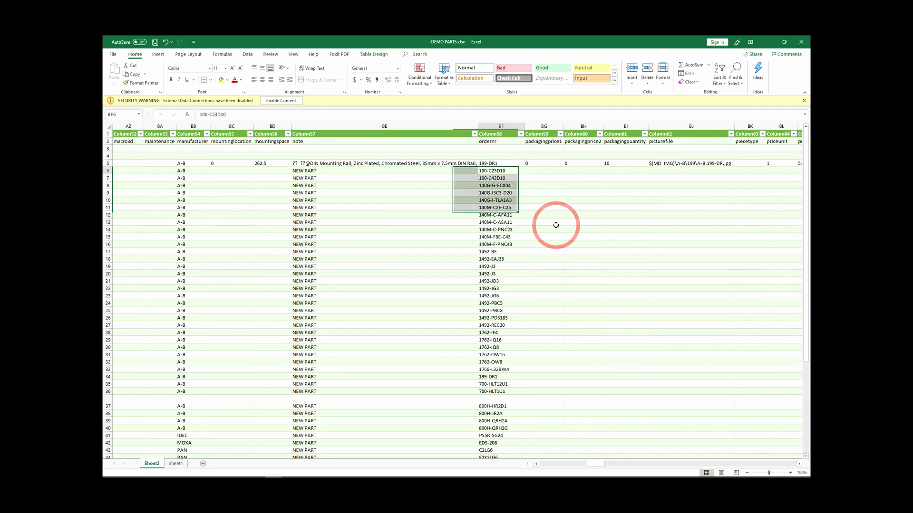
Look back through the columns to the class column, checking the pasted ordernr, note, manufacturer, description1 and partnr entries.
key("Left")
key("Left")
key("Left")
key("Left")
key("Left")
key("Left")
key("Left")
key("Left")
key("Left")
key("Left")
key("Left")
key("Left")
key("Left")
key("Left")
key("Left")
key("Left")
key("Left")
key("Left")
key("Left")
key("Left")
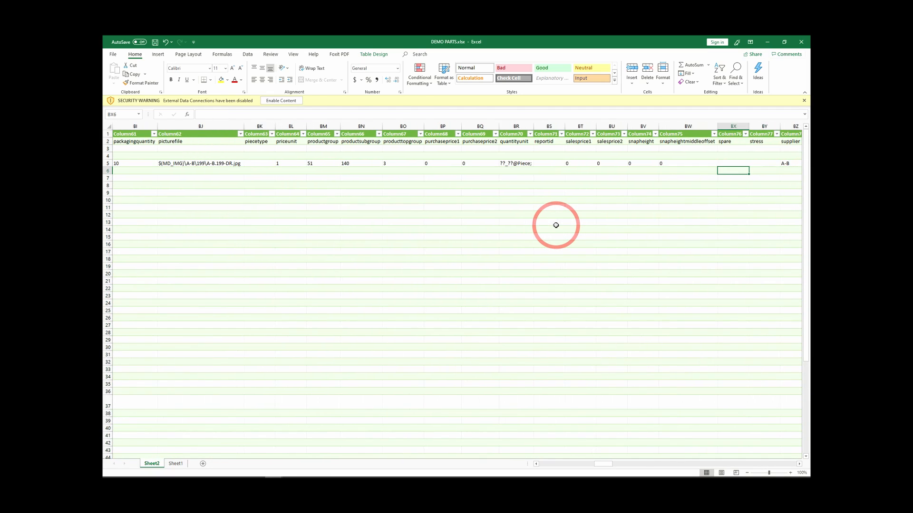
key("Left")
key("Left")
key("Left")
key("Left")
key("Left")
key("Left")
key("Left")
key("Left")
key("Left")
key("Left")
key("Left")
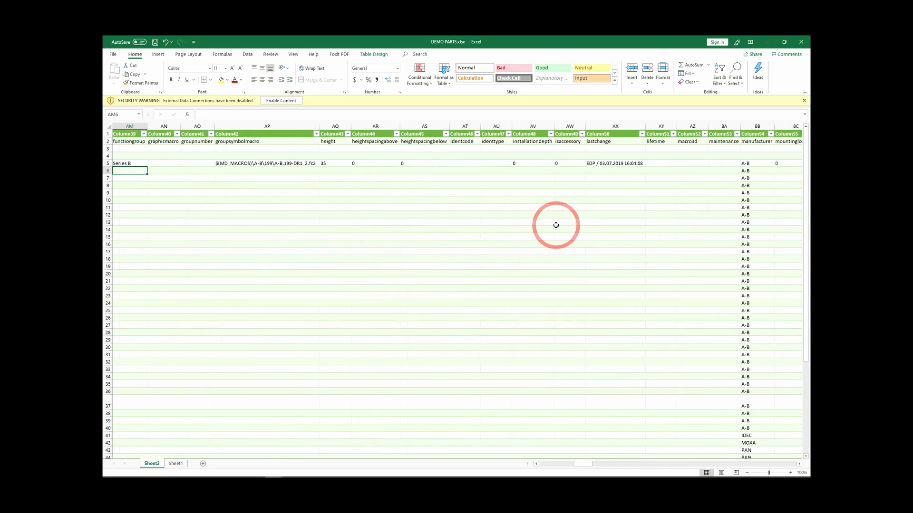
key("Left")
key("Left")
key("Left")
key("Left")
key("Left")
key("Left")
key("Left")
key("Left")
key("Left")
key("Left")
key("Left")
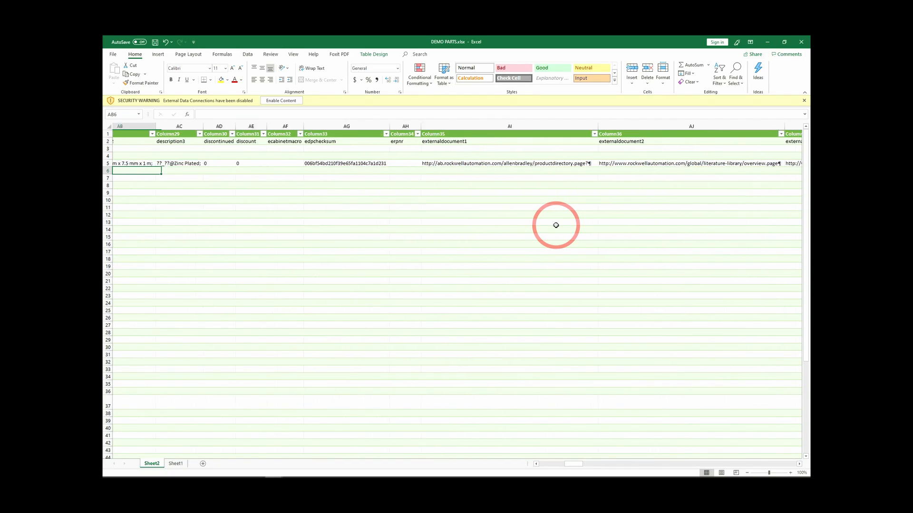
key("Left")
key("Left")
key("Left")
key("Left")
key("Left")
key("Left")
key("Left")
key("Left")
key("Left")
key("Left")
key("Left")
key("Left")
key("Left")
key("Left")
key("Left")
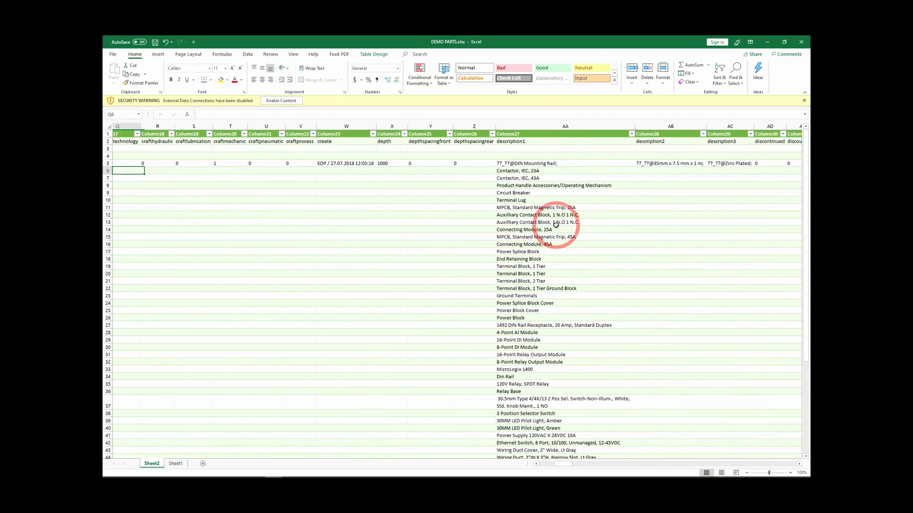
key("Left")
key("Left")
key("Left")
key("Left")
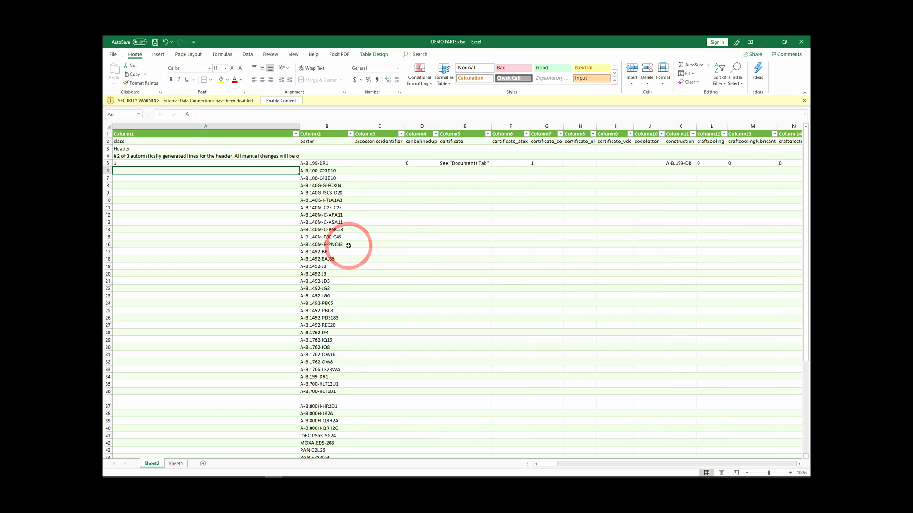
Enable the blocked external data content of DEMO PARTS.xlsx and save the workbook.
scroll(348, 246, "down", 1)
scroll(348, 245, "up", 1)
left_click(298, 100)
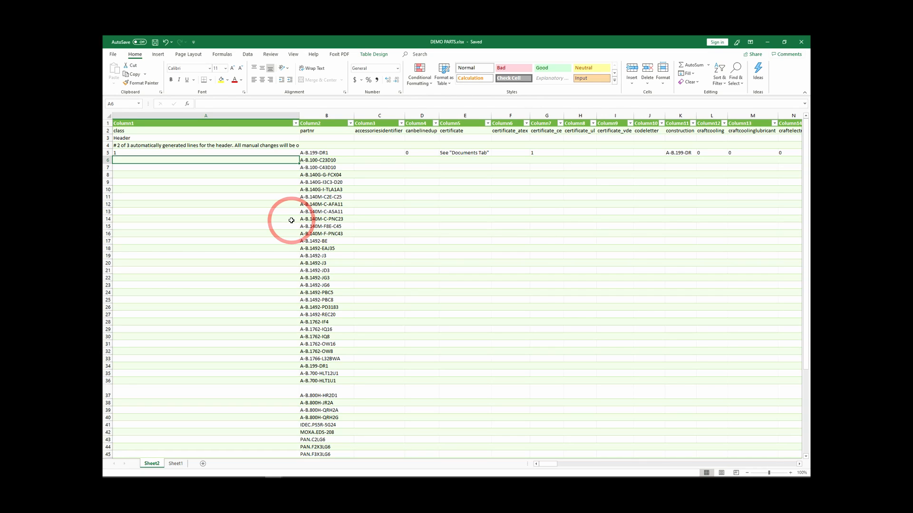
Save the active sheet to the DEMO folder as tab-delimited text named DEMO PARTS_TAB, accepting that only this sheet is saved.
left_click(112, 53)
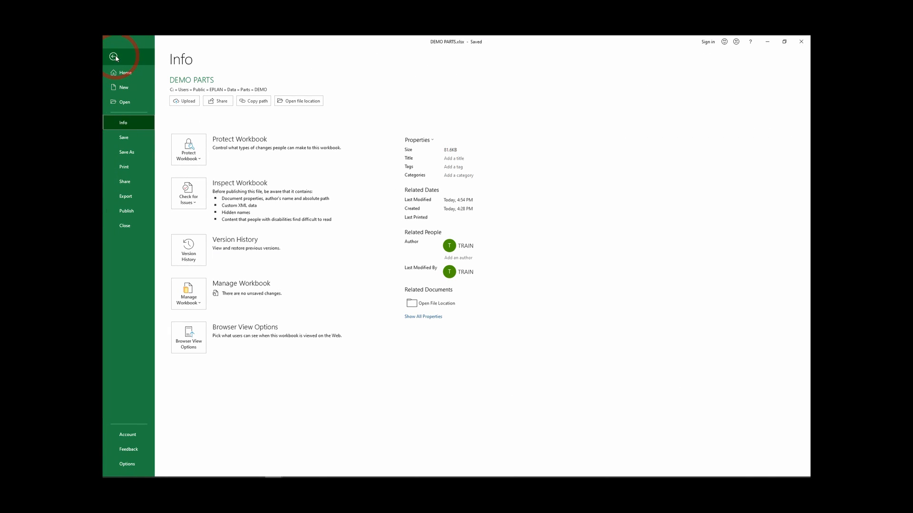
left_click(126, 152)
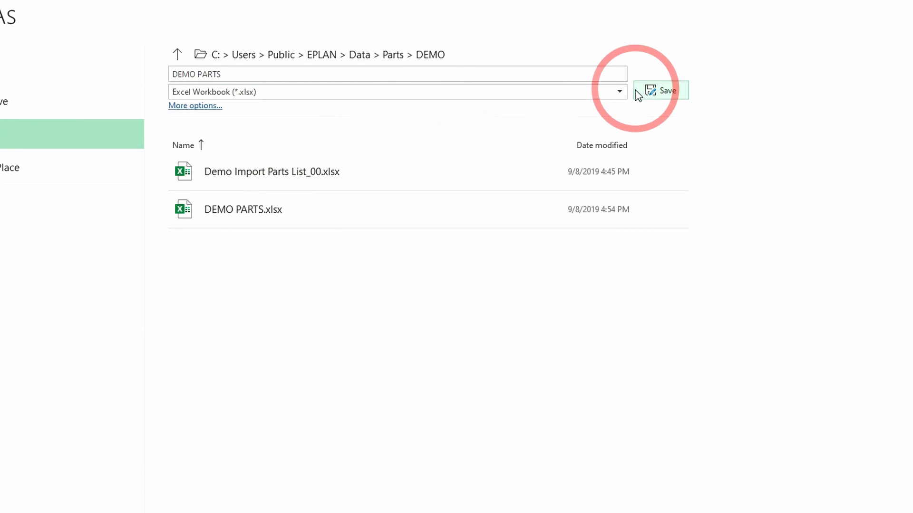
left_click(619, 92)
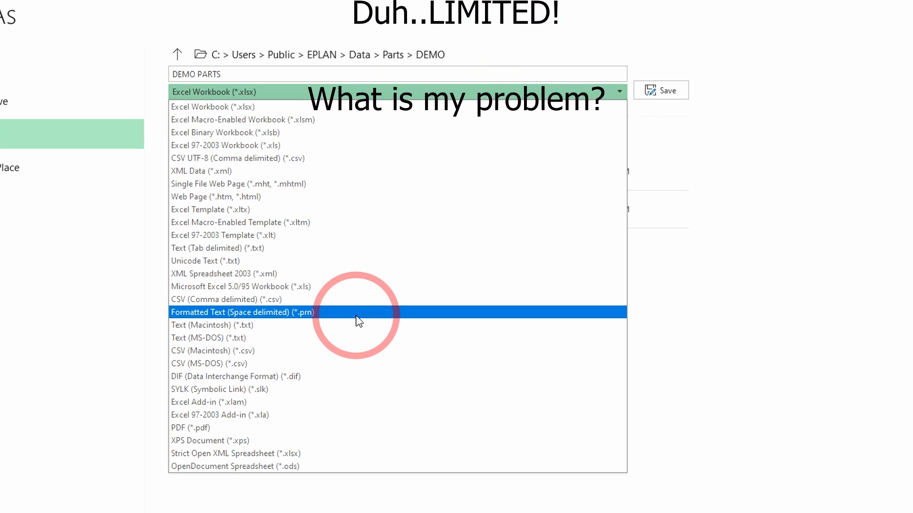
left_click(301, 251)
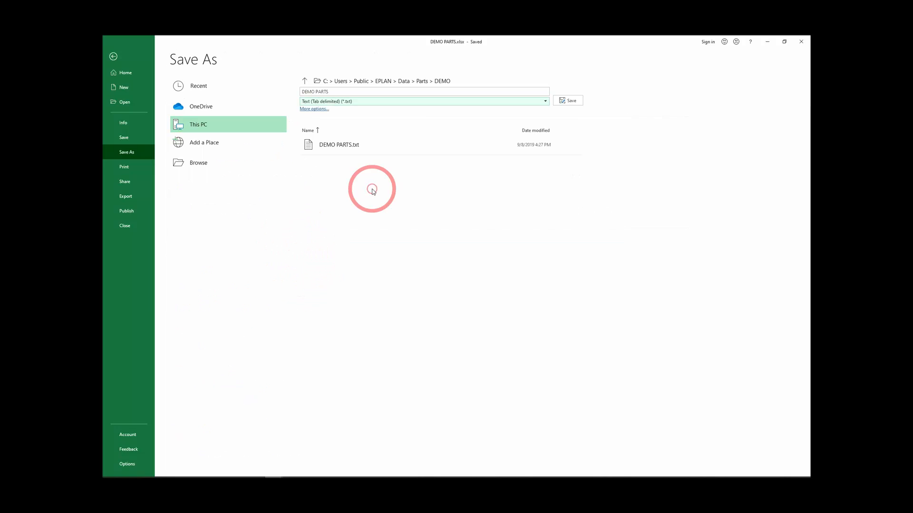
left_click(333, 92)
left_click(348, 93)
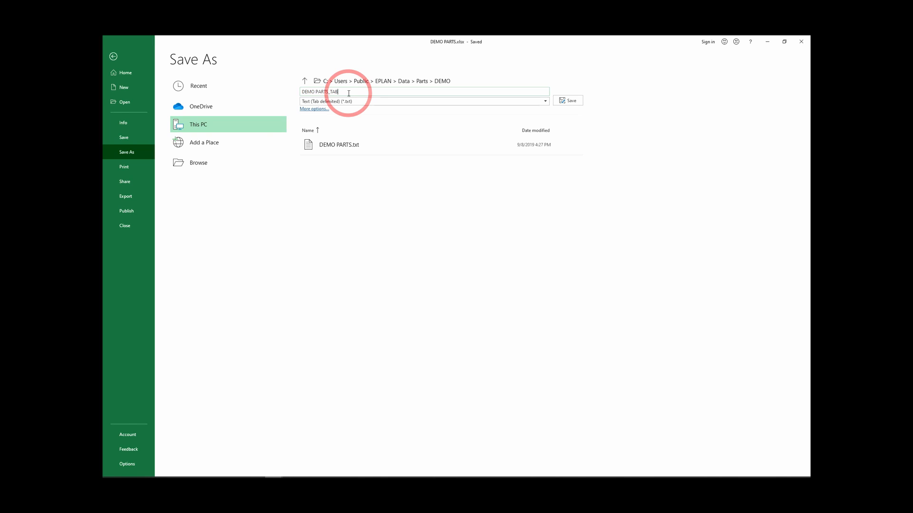
left_click(577, 102)
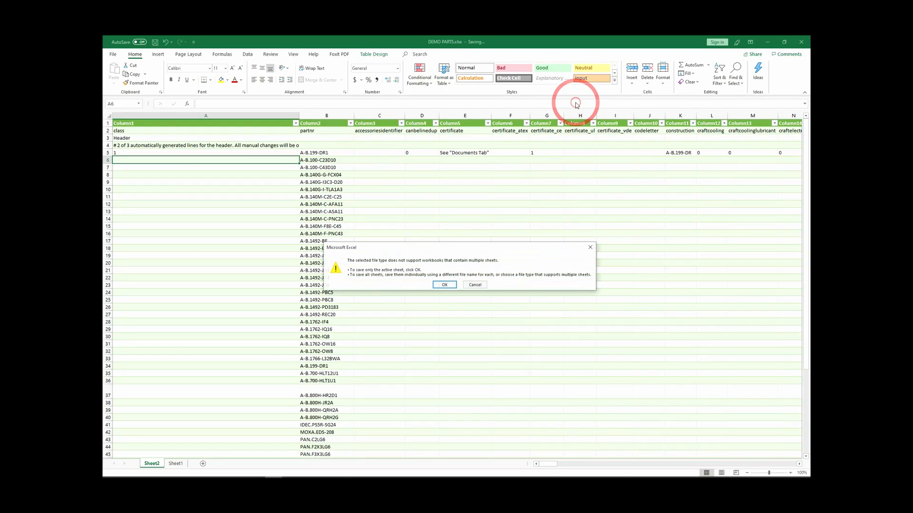
left_click(444, 286)
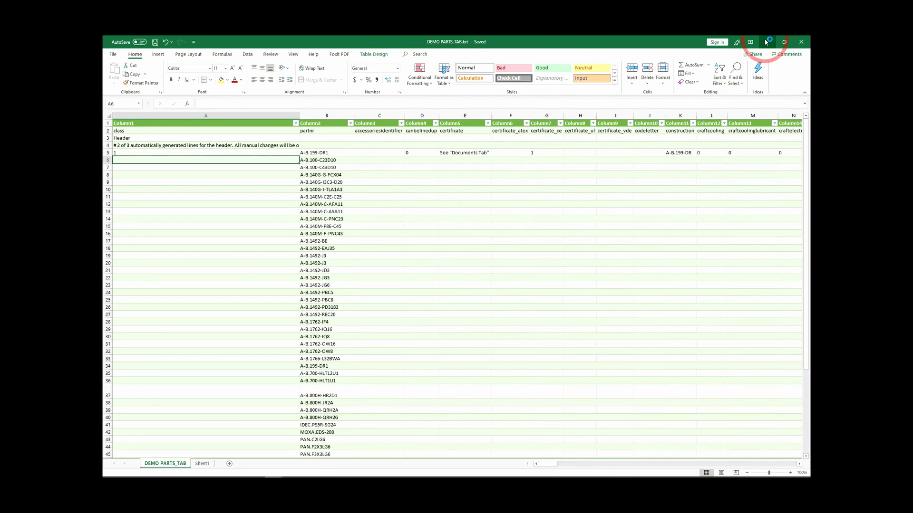
Check the DEMO folder for the saved DEMO PARTS_TAB.txt file and return to the Excel window.
mouse_move(133, 476)
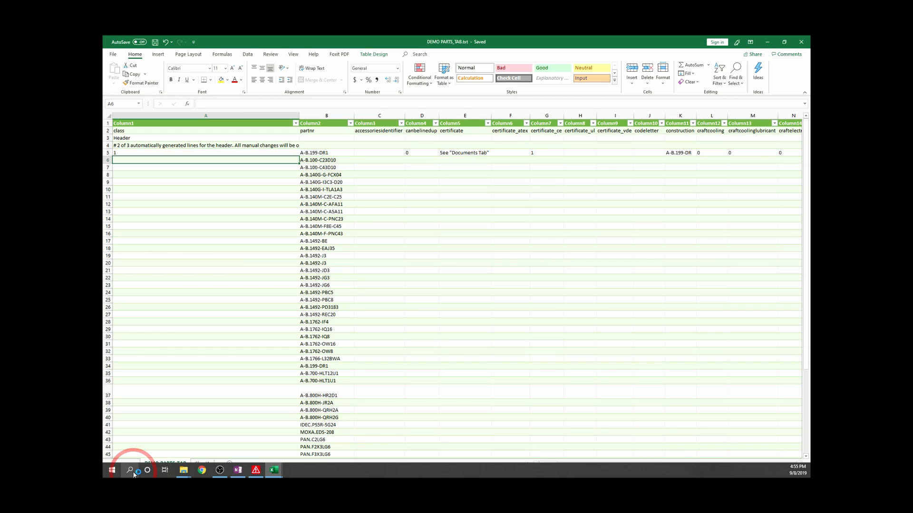
left_click(183, 471)
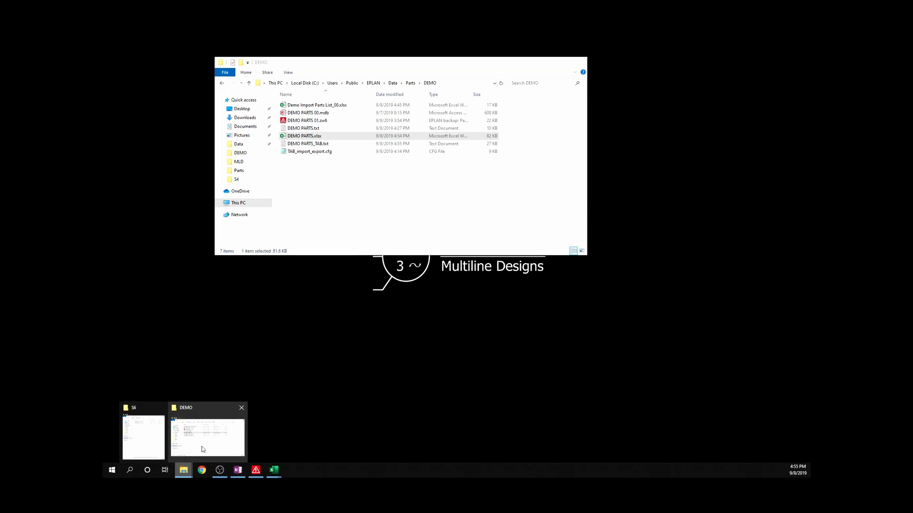
left_click(201, 447)
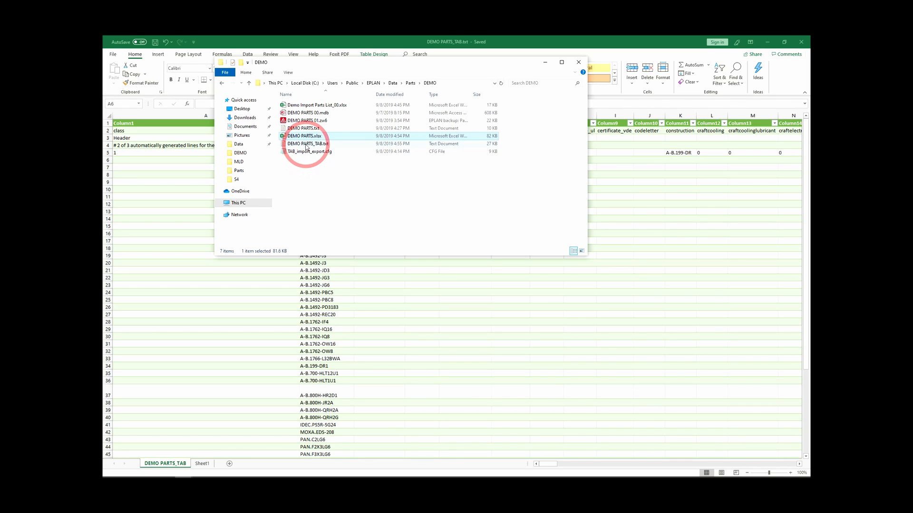
left_click(646, 38)
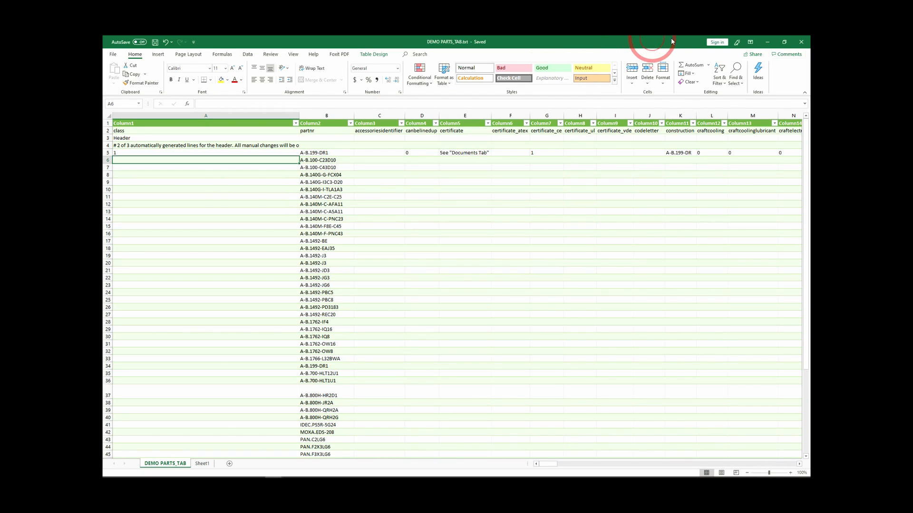
Close DEMO PARTS_TAB.txt and close the parts list workbook, saving its changes.
left_click(803, 43)
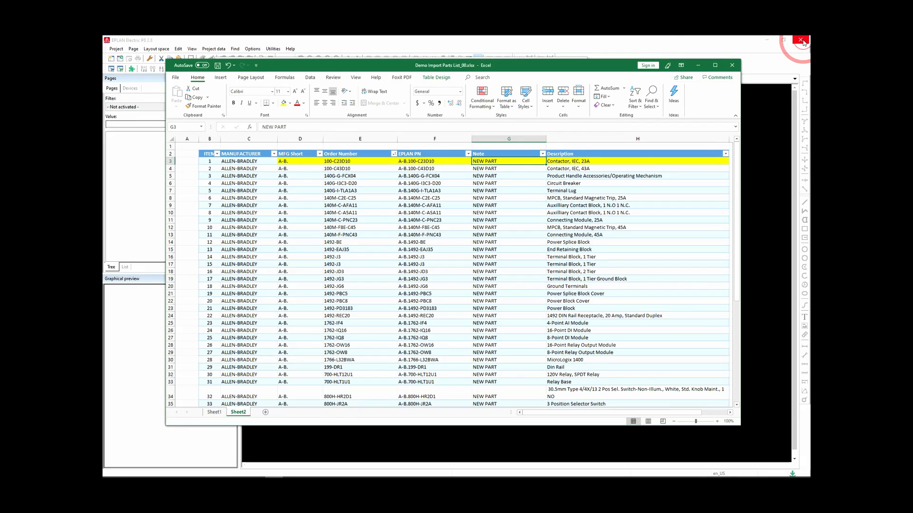
left_click(737, 66)
left_click(431, 270)
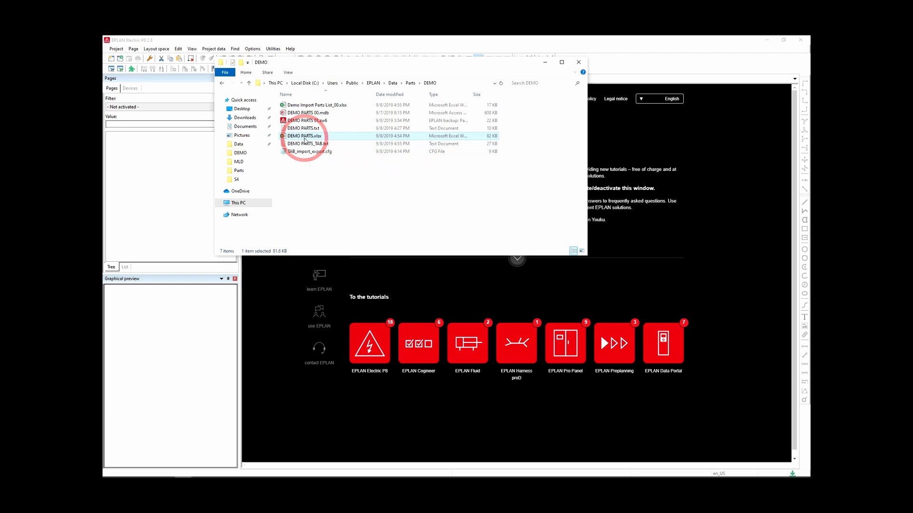
Open DEMO PARTS.xlsx to examine the part numbers in Column2 of Sheet2, and close the workbook.
double_click(304, 136)
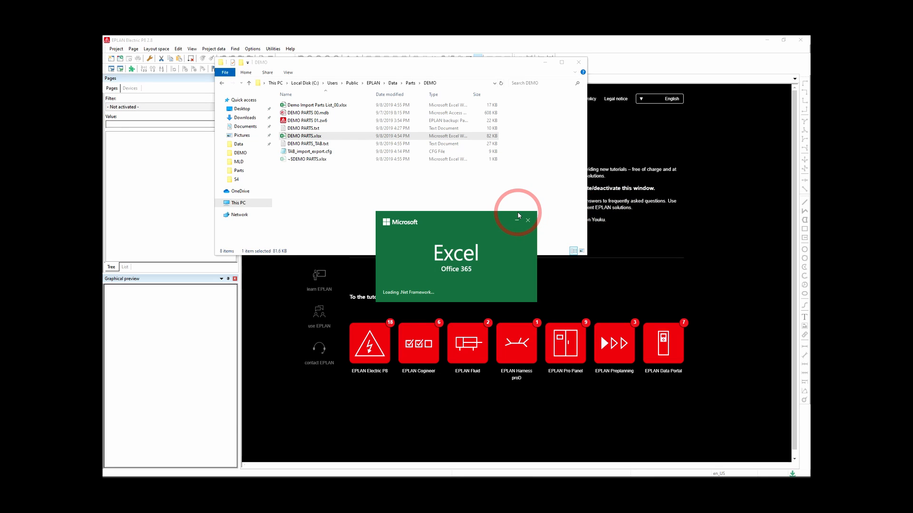
scroll(420, 233, "down", 10)
scroll(420, 233, "down", 4)
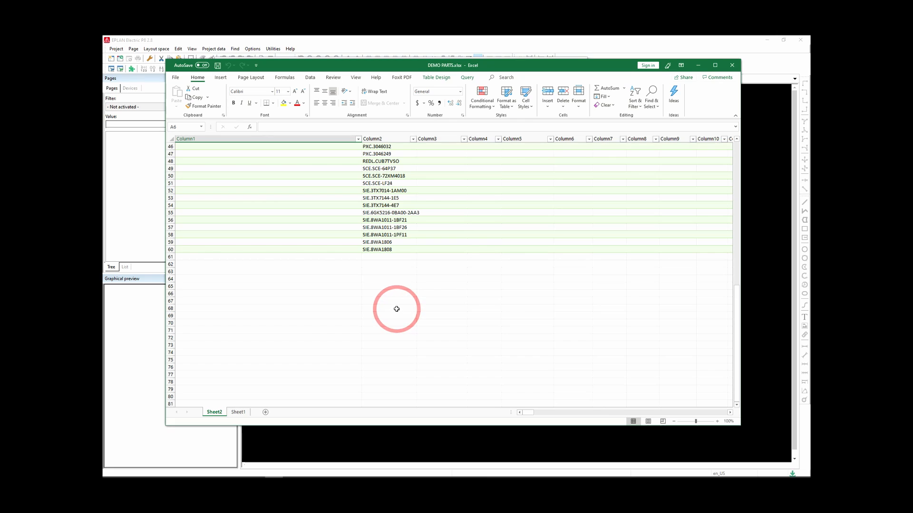
scroll(396, 309, "up", 4)
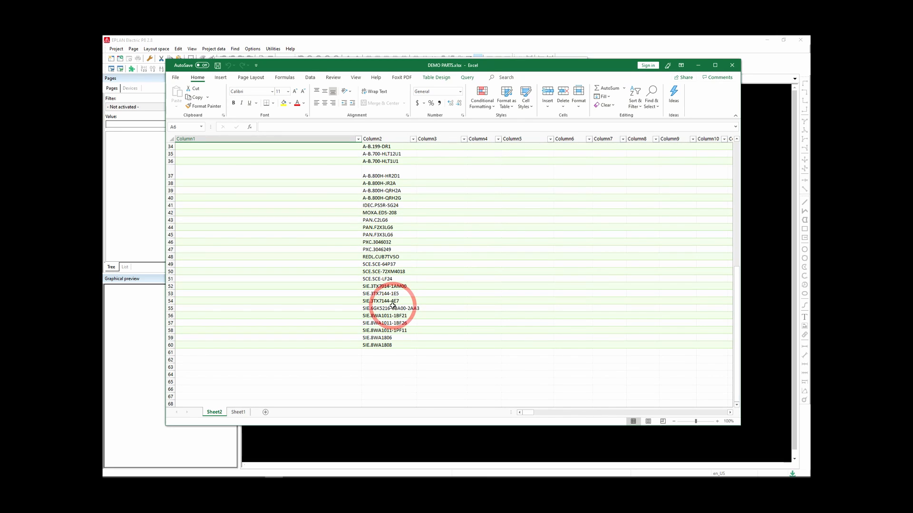
left_click(378, 286)
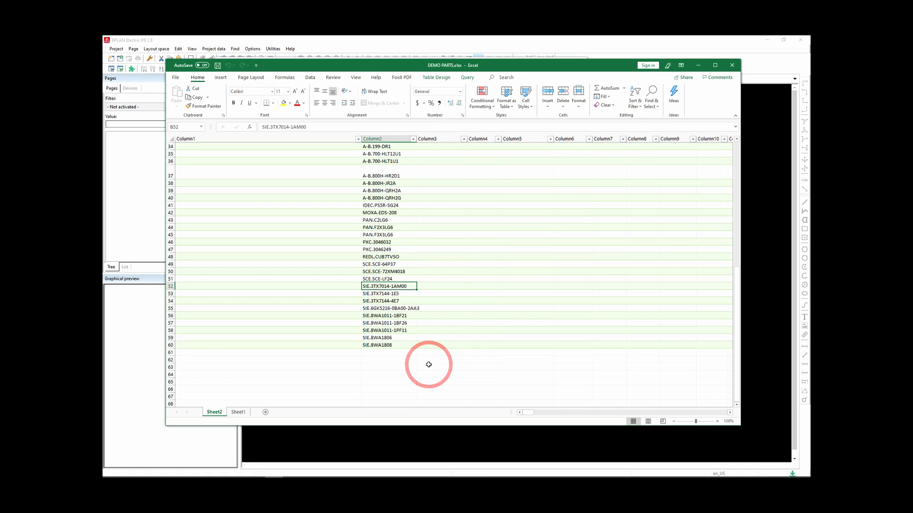
key("Down")
key("Down")
key("Down")
key("Down")
key("Down")
key("Down")
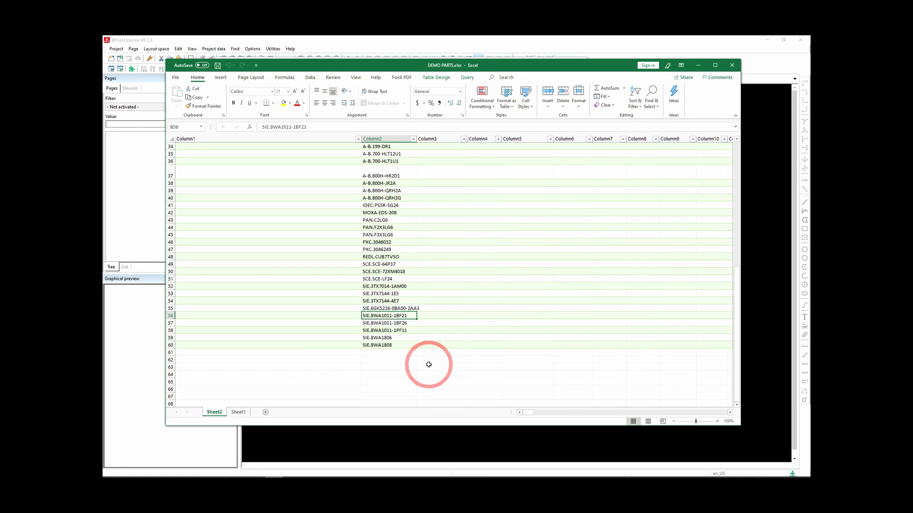
key("Up")
key("Up")
key("Up")
key("Up")
key("Up")
key("Up")
key("Up")
key("Up")
key("Up")
key("Up")
key("Up")
key("Up")
key("Up")
key("Up")
key("Up")
key("Up")
key("Up")
key("Up")
key("Up")
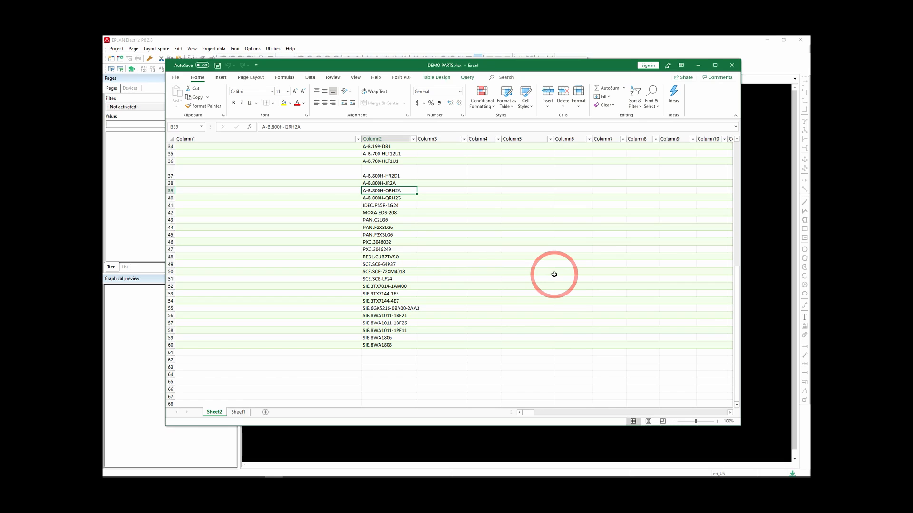
left_click(729, 66)
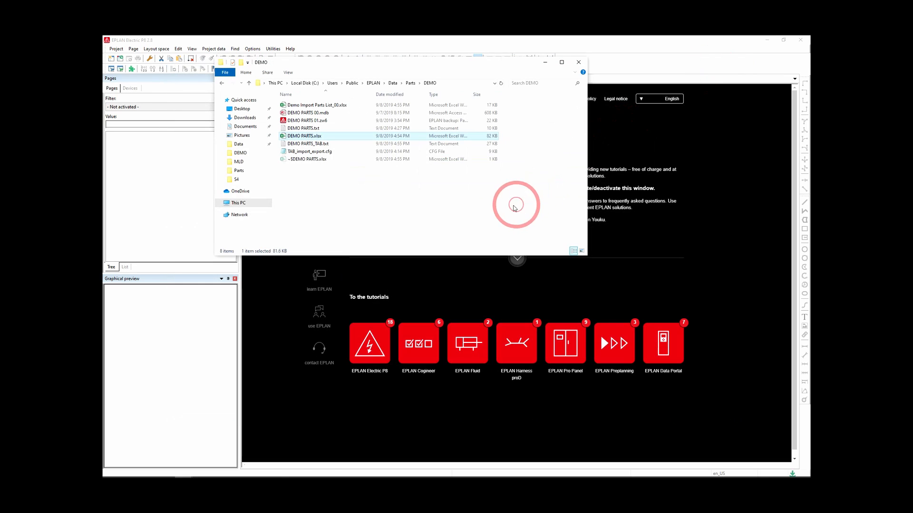
Close the DEMO folder window and open Parts management in EPLAN Electric P8, showing the parts as a list.
left_click(583, 65)
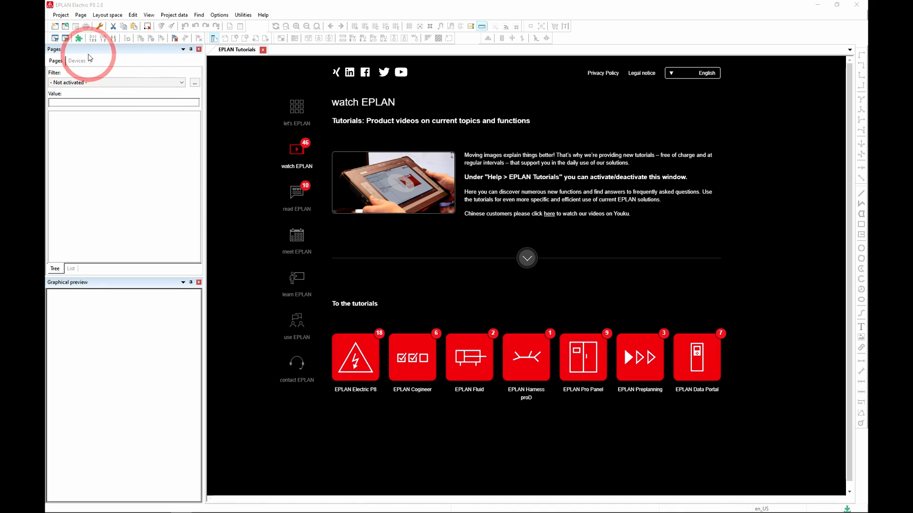
left_click(56, 39)
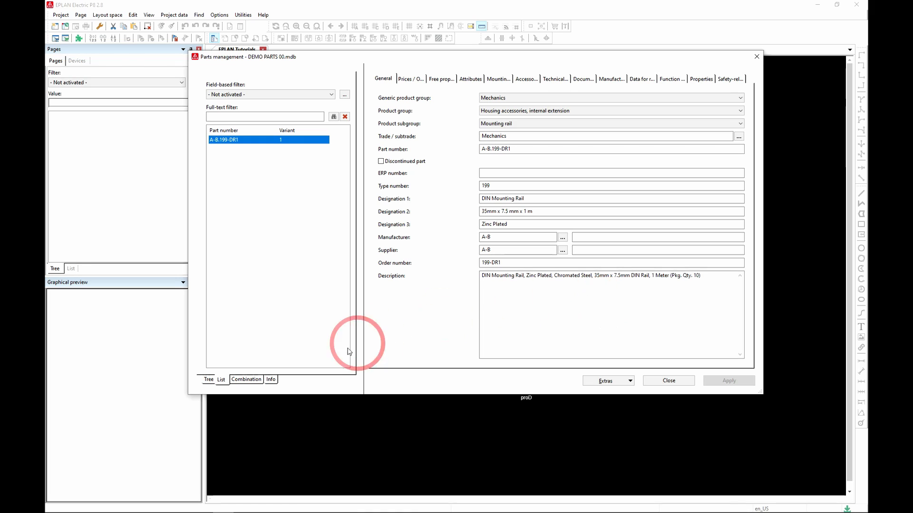
left_click(209, 380)
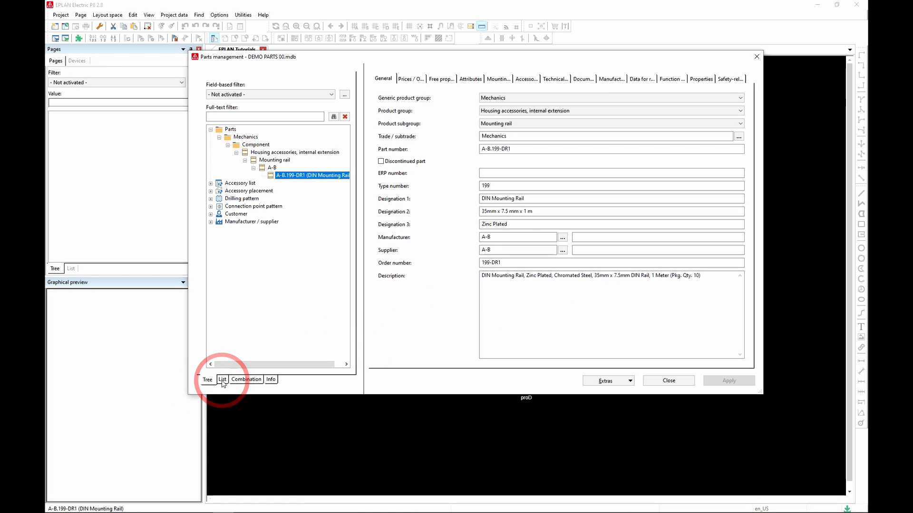
left_click(222, 380)
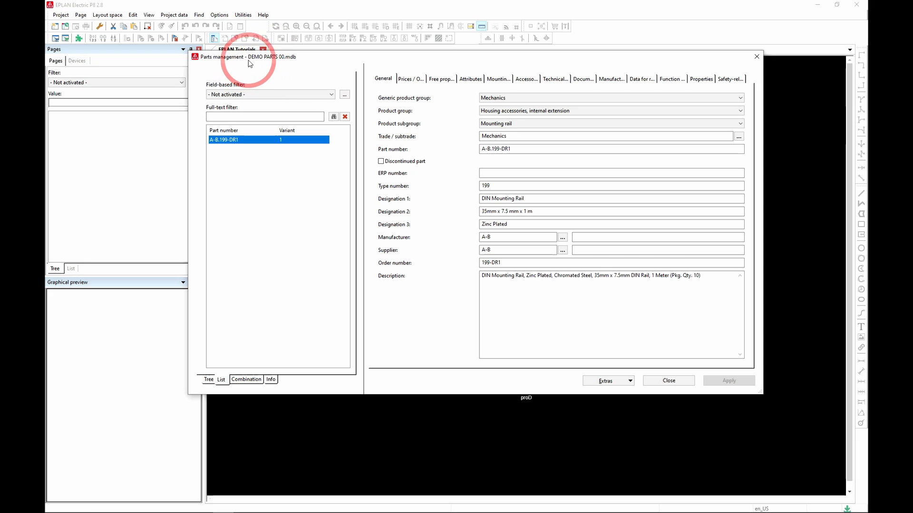
left_click_drag(249, 58, 269, 66)
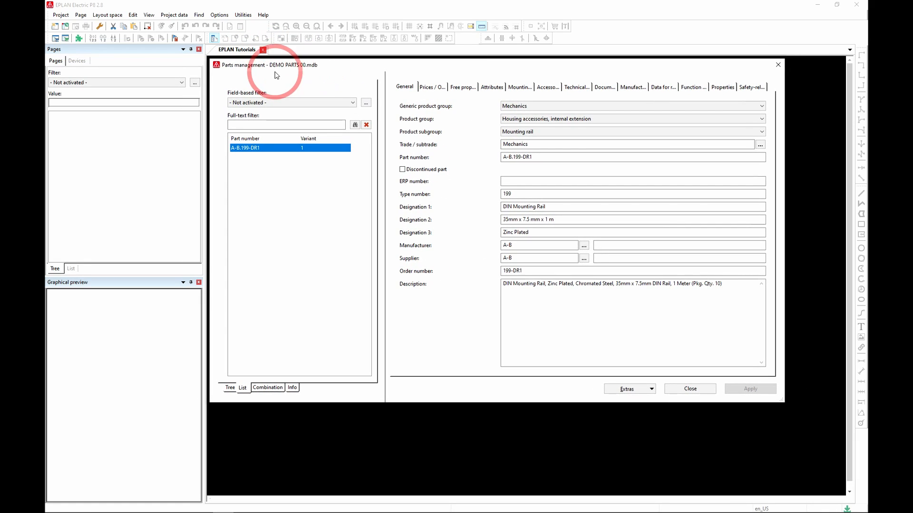
left_click_drag(588, 65, 546, 61)
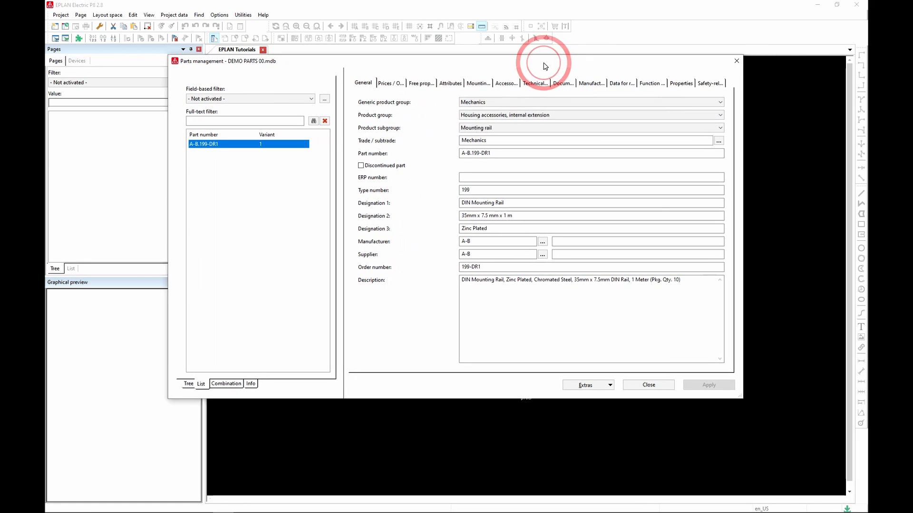
Start a parts records import with the file type Text and check its configuration file without changing it.
left_click(595, 386)
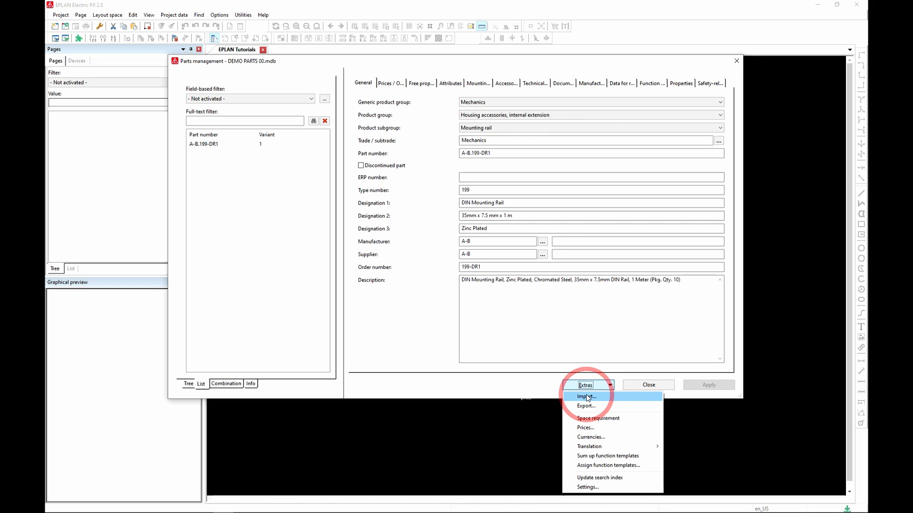
left_click(588, 398)
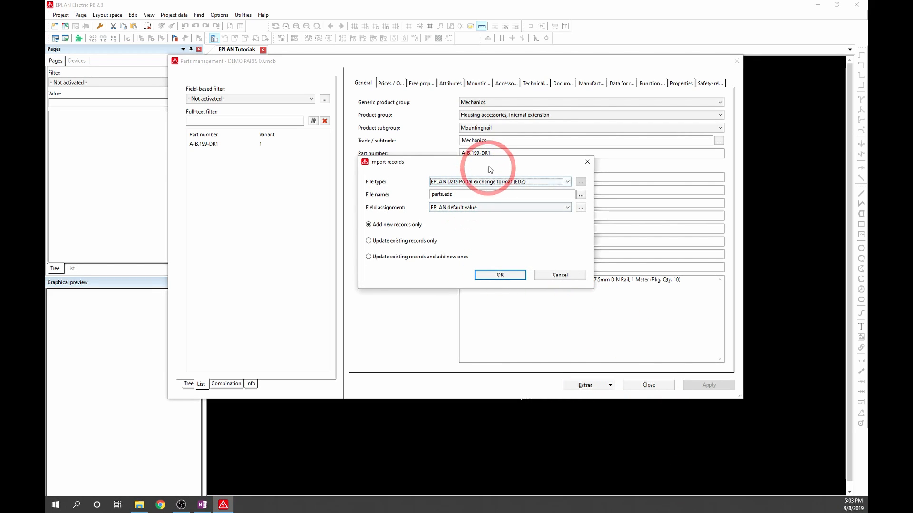
left_click_drag(490, 166, 413, 165)
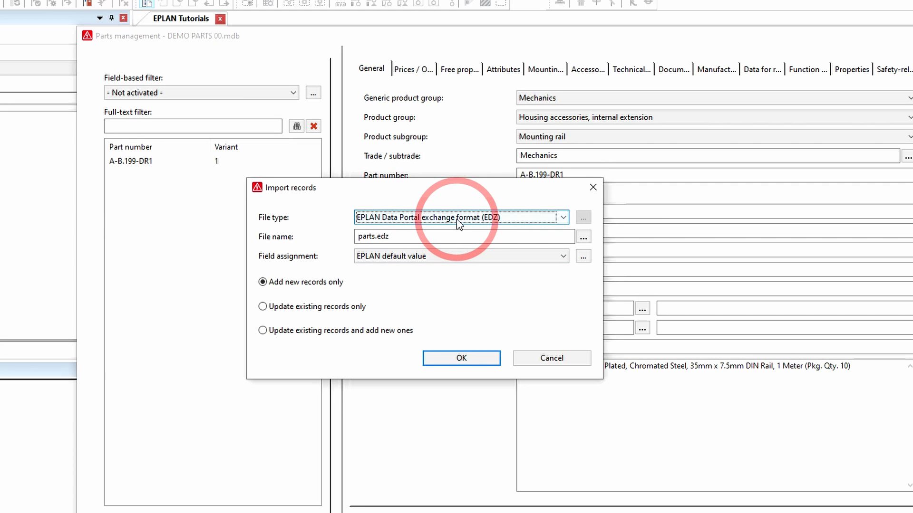
left_click(458, 219)
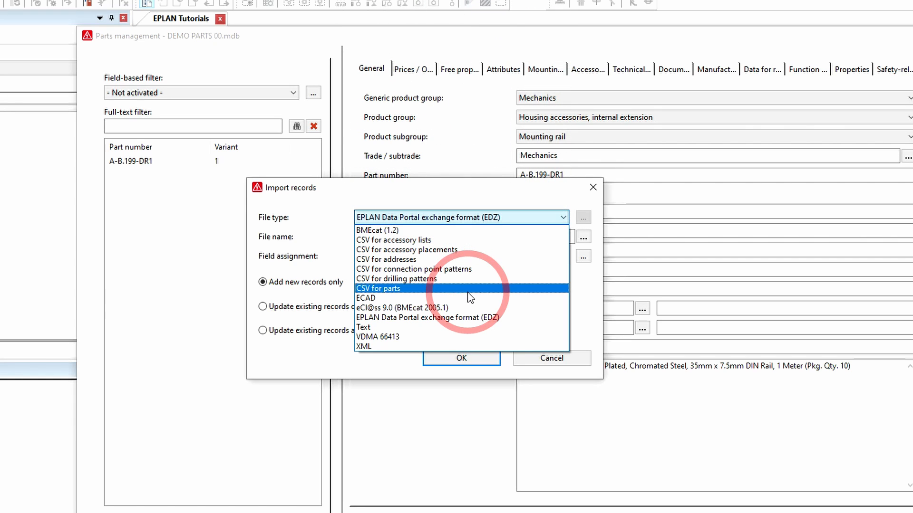
left_click(419, 327)
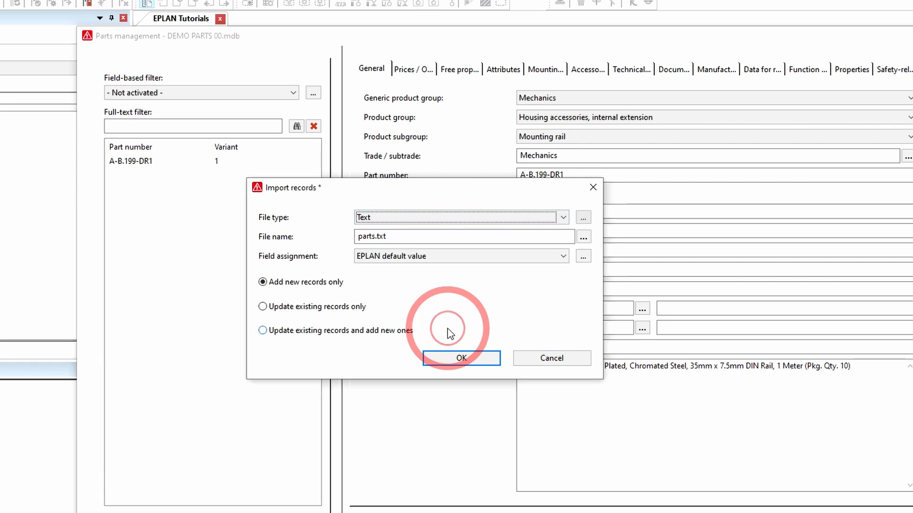
left_click(588, 218)
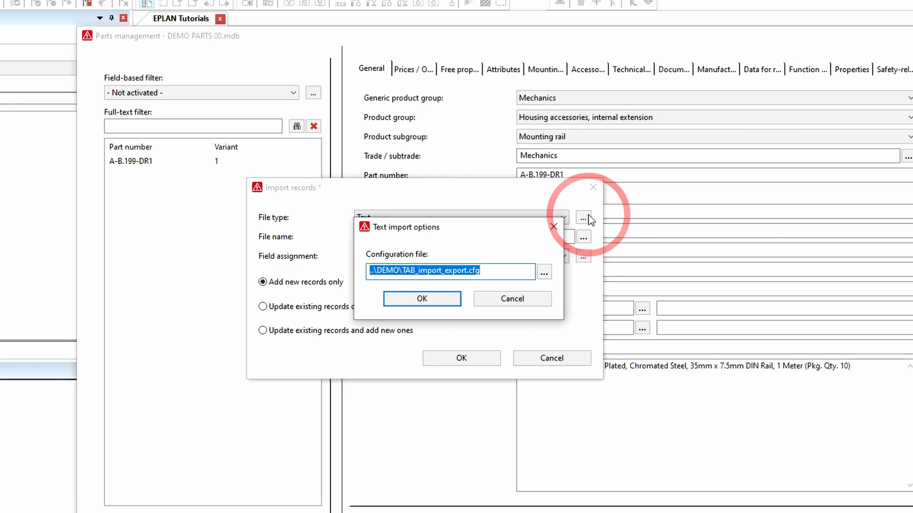
left_click(516, 300)
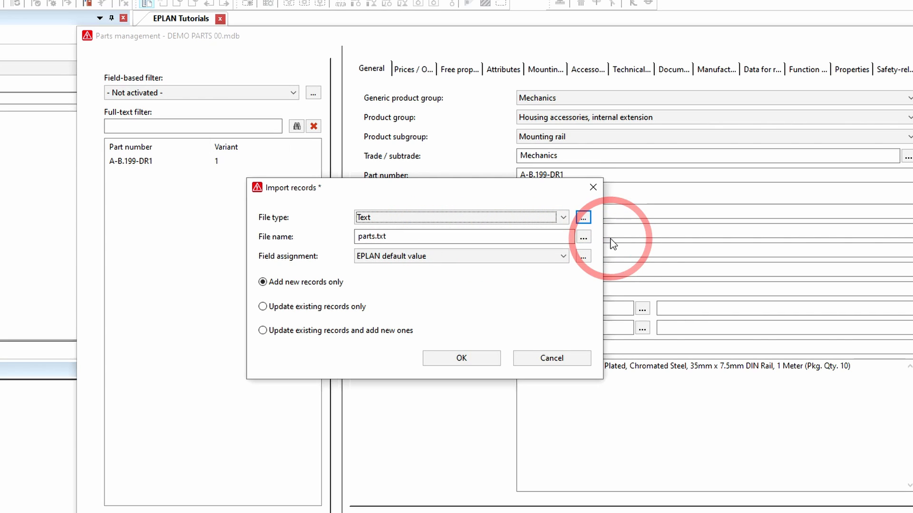
Browse for the text file to import and try to reset the folder to the default path.
left_click(584, 238)
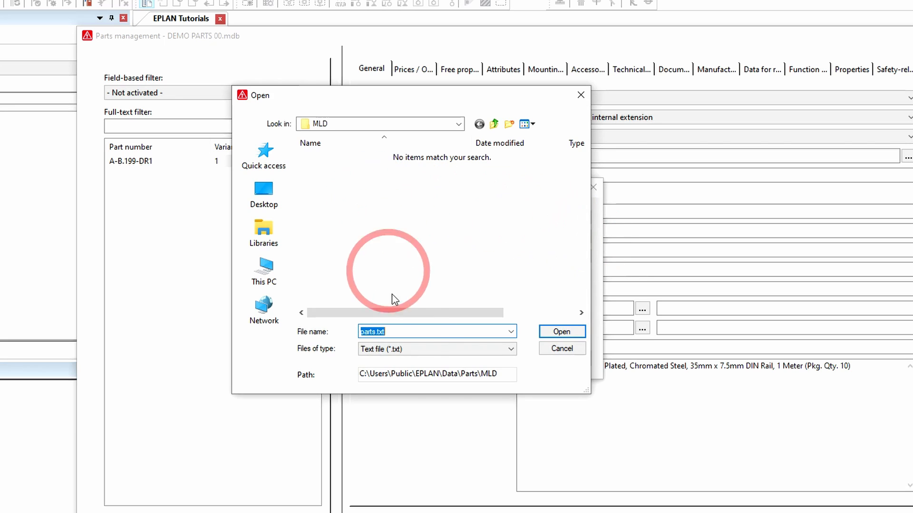
right_click(429, 370)
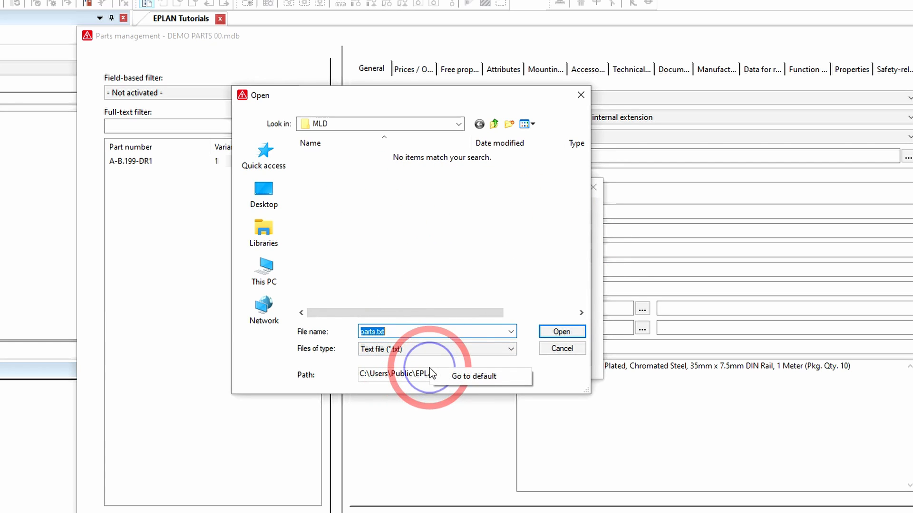
left_click(473, 376)
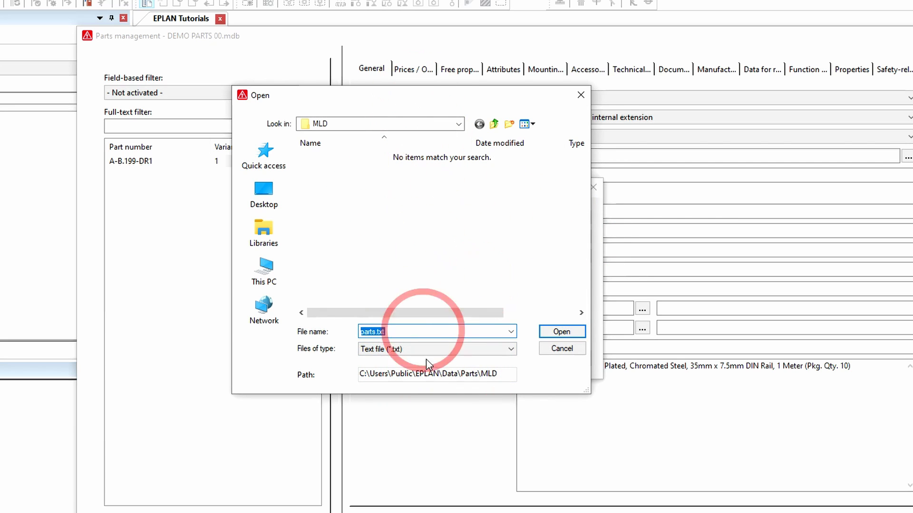
right_click(388, 373)
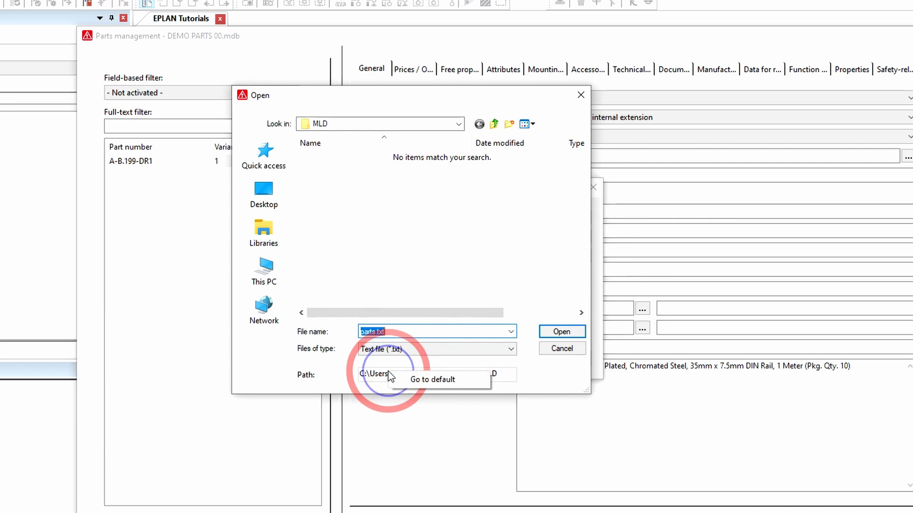
left_click(452, 380)
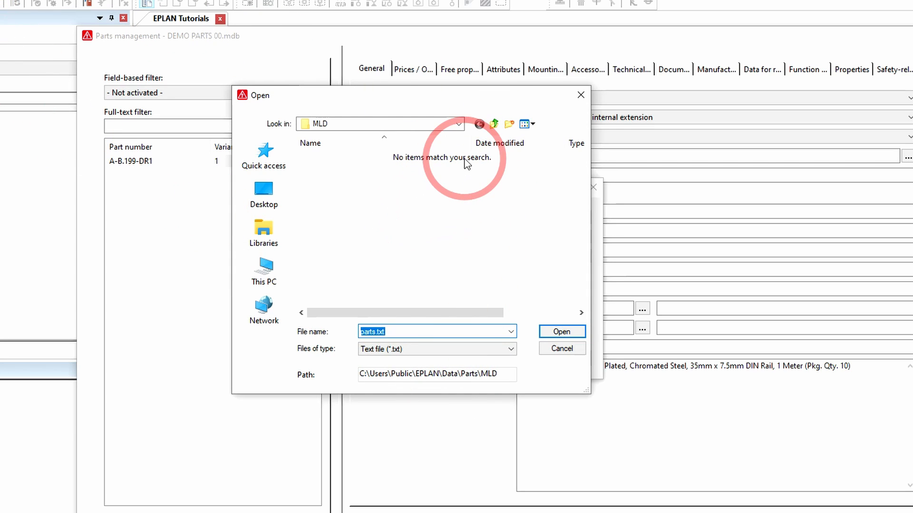
Choose DEMO PARTS_TAB.txt from the DEMO folder and import it, adding new records only.
left_click(494, 125)
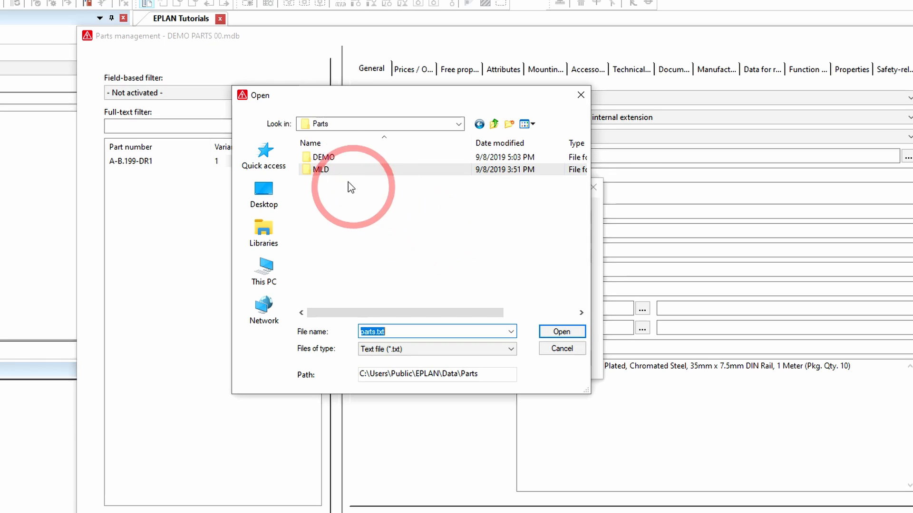
double_click(323, 157)
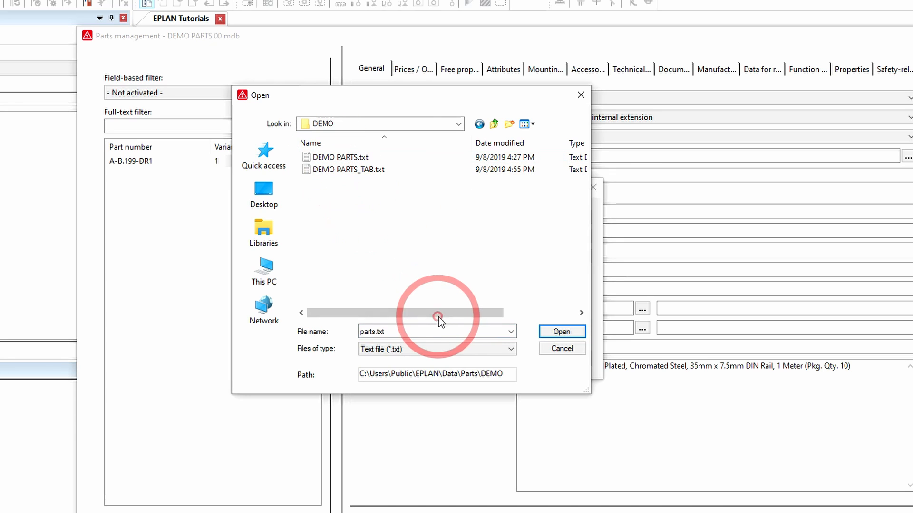
left_click(352, 170)
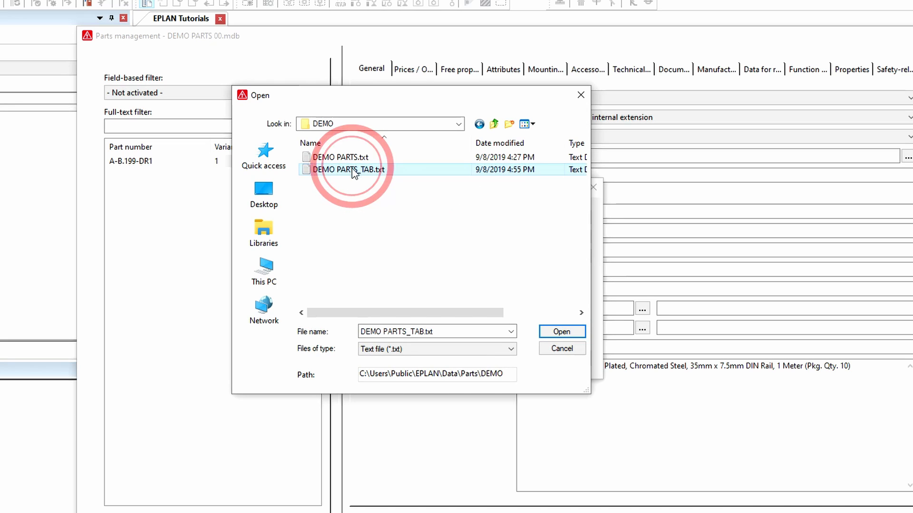
left_click(564, 331)
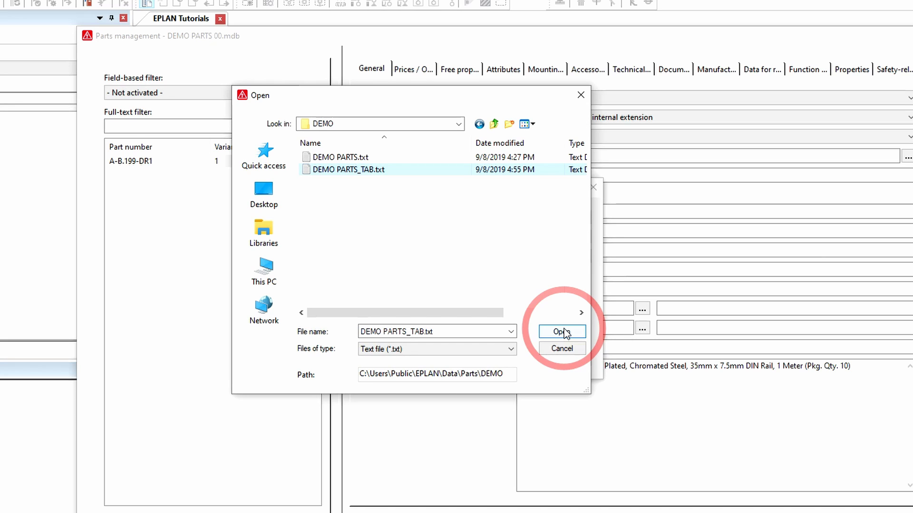
left_click(559, 335)
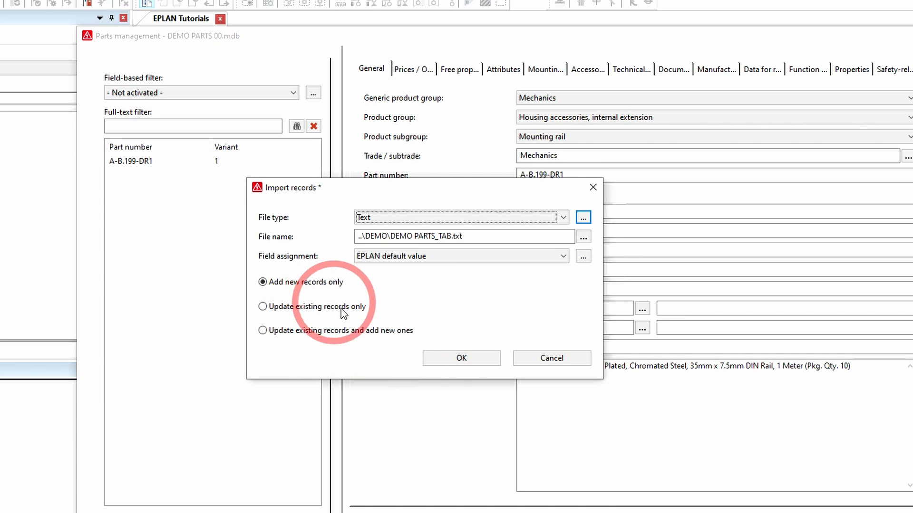
left_click(478, 361)
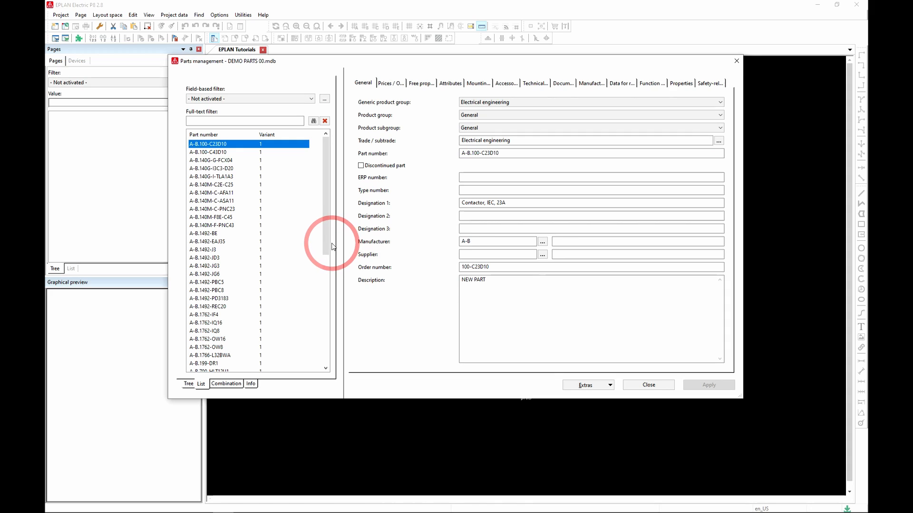
Look through the imported parts list and check the general data of A-B.100-C43D10 and A-B.140G-I3C3-D20.
left_click_drag(329, 232, 219, 319)
scroll(229, 198, "down", 9)
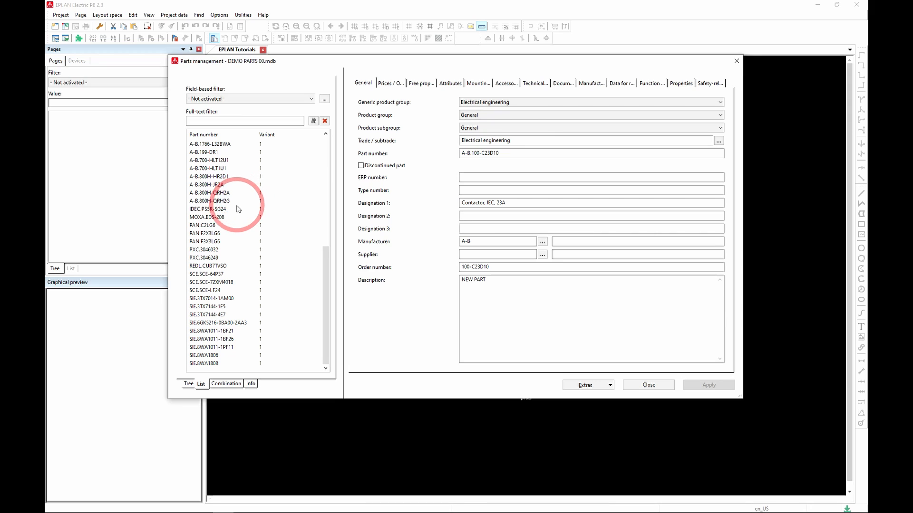
scroll(244, 200, "up", 9)
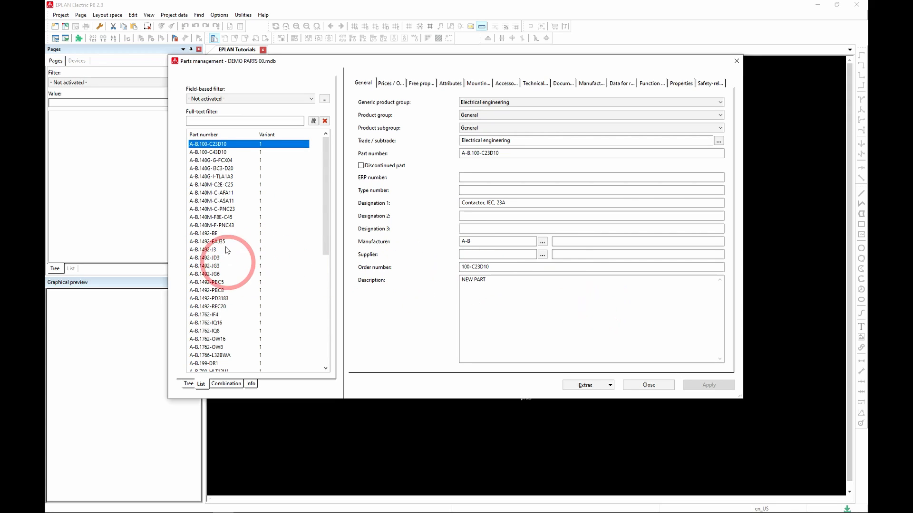
left_click(216, 153)
left_click(213, 176)
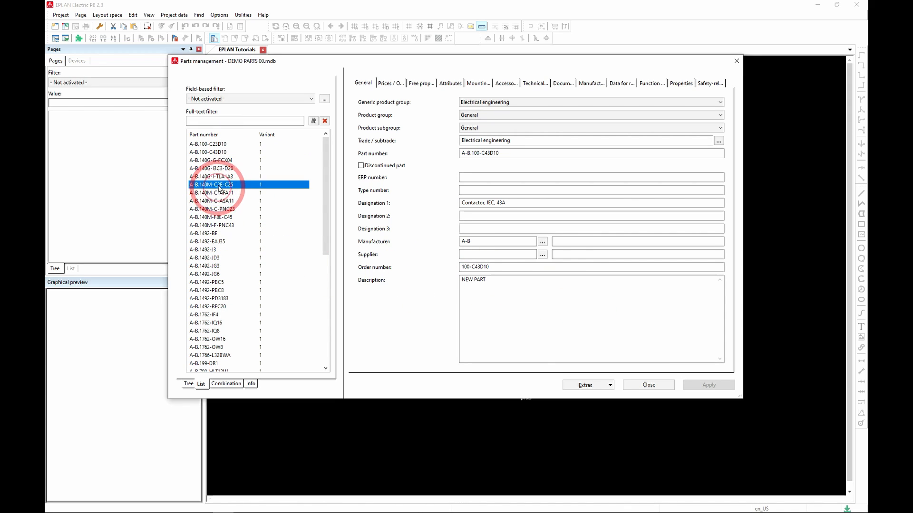
left_click(213, 168)
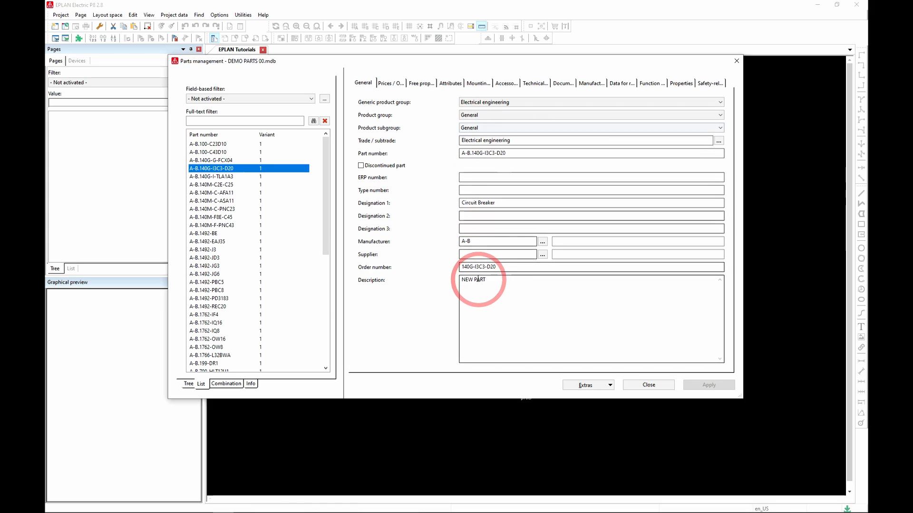
Check the general data of A-B.1492-PBC8, including Designation 1, and of the listed parts from A-B.140M-C-PNC23 through A-B.1762-IQ8.
left_click(216, 291)
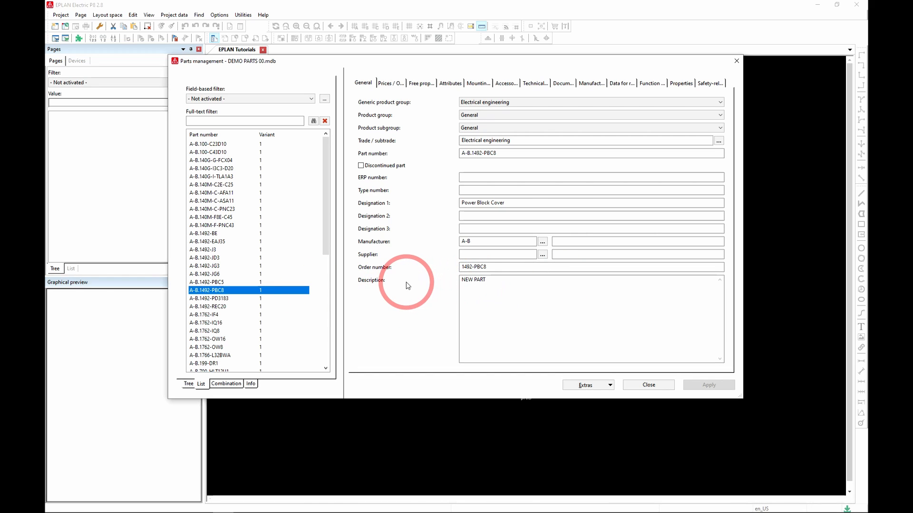
left_click_drag(514, 202, 465, 202)
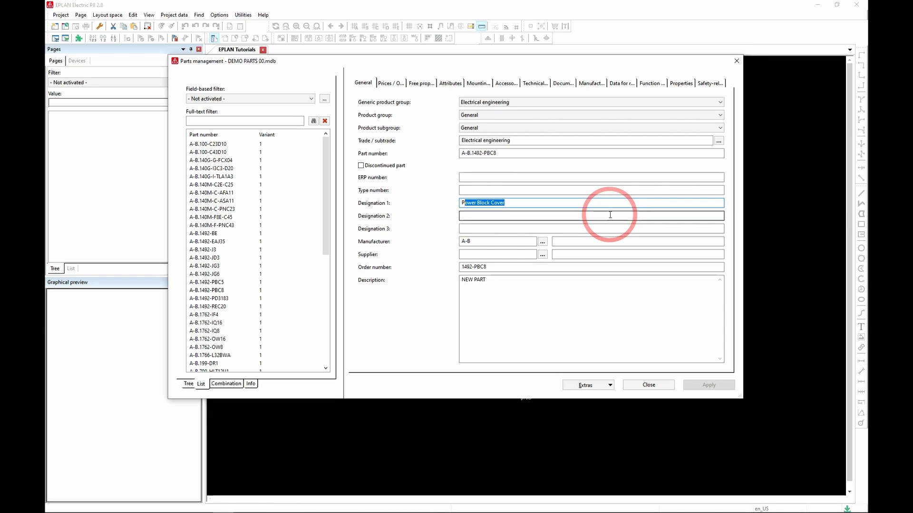
left_click(215, 210)
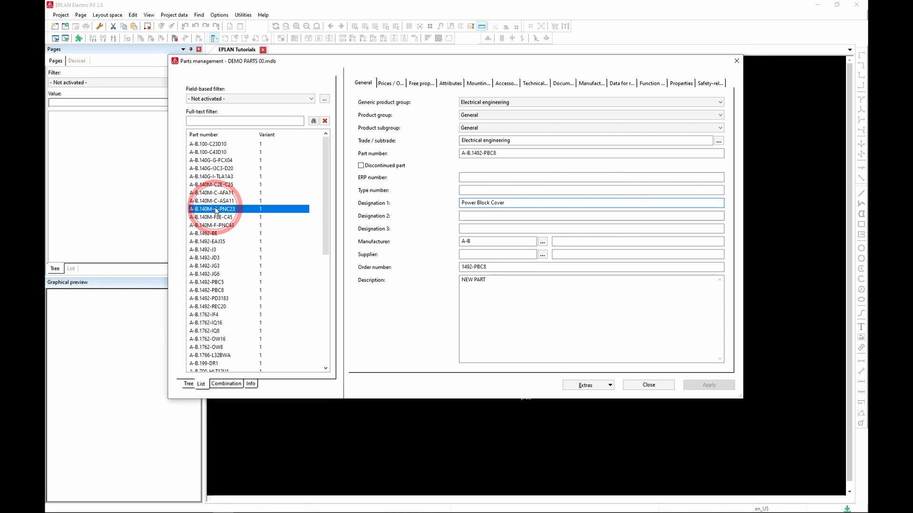
key("Down")
key("Down")
key("Down")
key("Down")
key("Down")
key("Down")
key("Down")
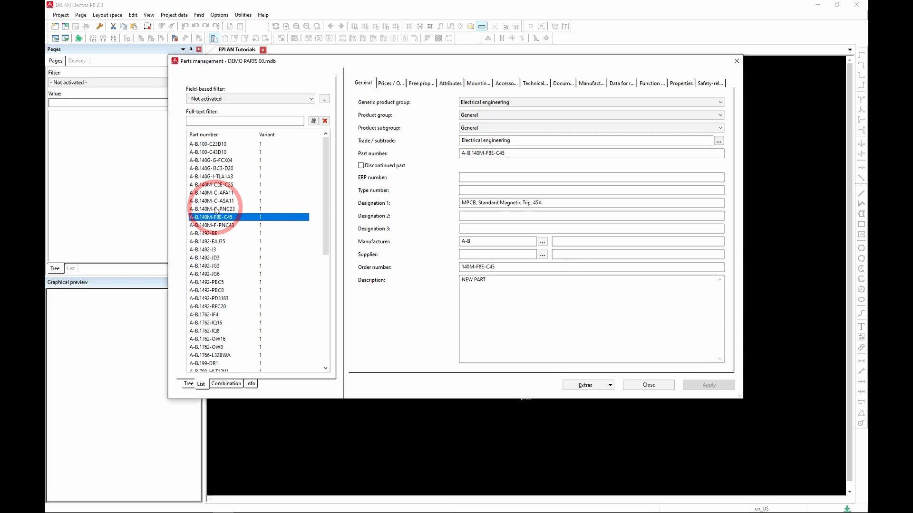
key("Down")
key("Down")
key("Down")
key("Down")
key("Down")
key("Down")
key("Down")
key("Down")
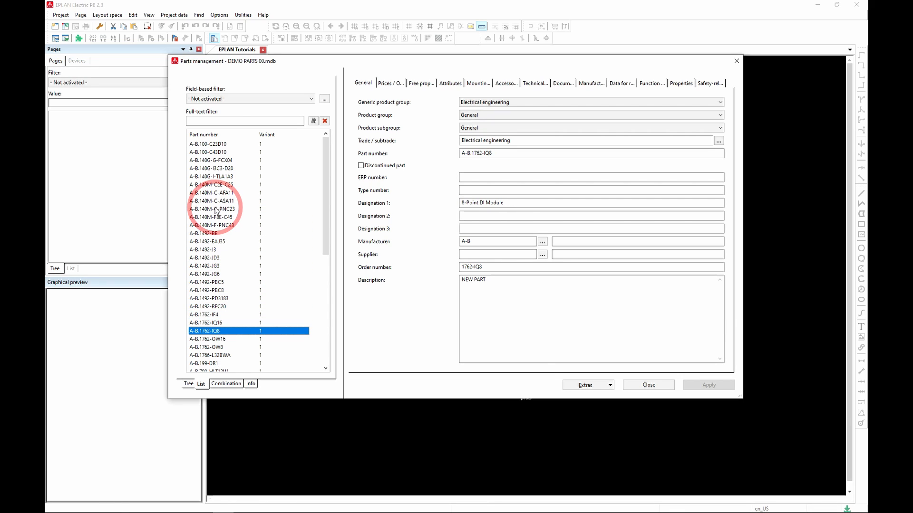
Show the imported parts in the tree structure and collapse the A-B manufacturer group.
scroll(241, 179, "up", 1)
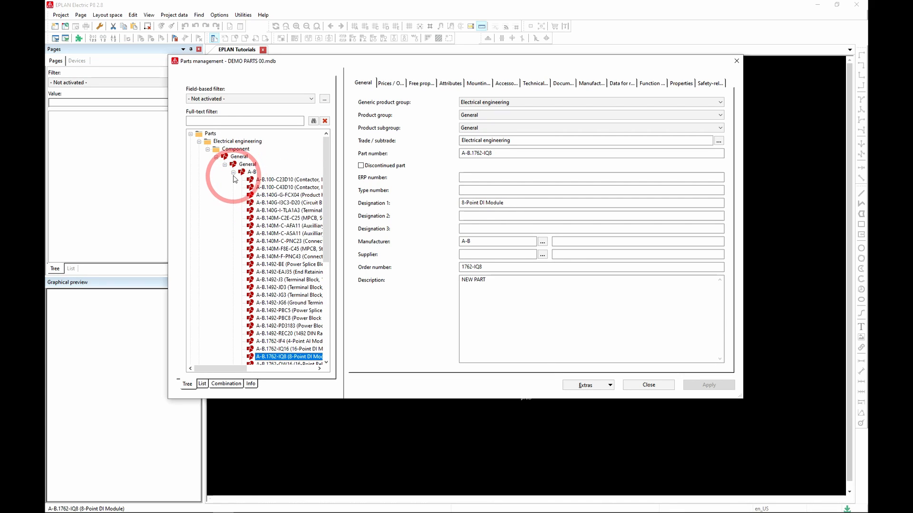
left_click(233, 173)
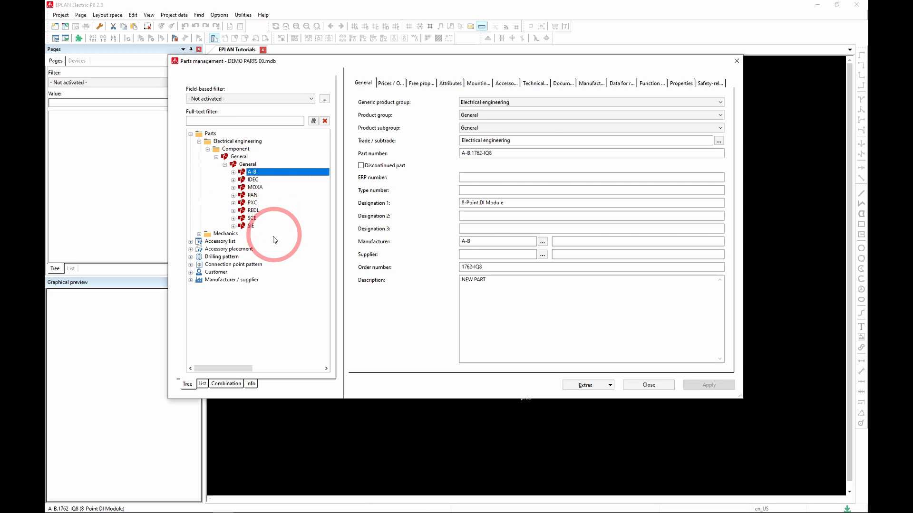